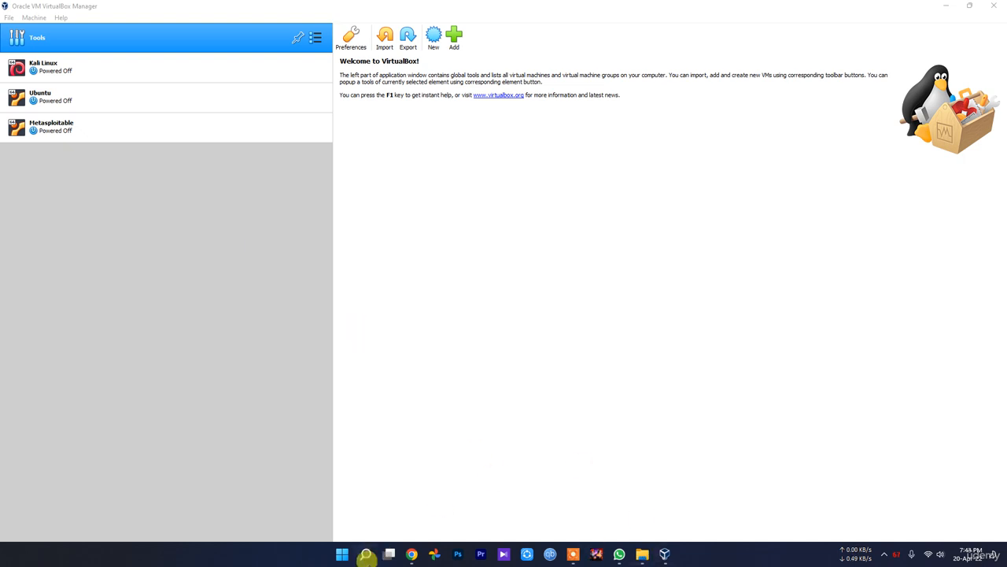
Step: Switch to Chrome, open the Virtual Machines - Microsoft Edge Developer search result and examine which virtual machines are offered
{"action": "left_click", "coordinate": [412, 554]}
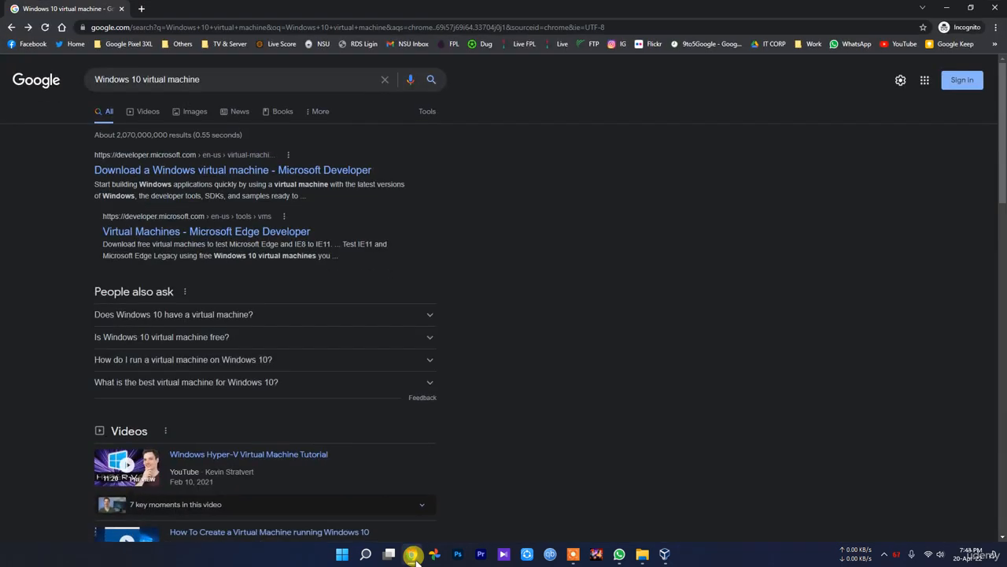
{"action": "left_click", "coordinate": [411, 554]}
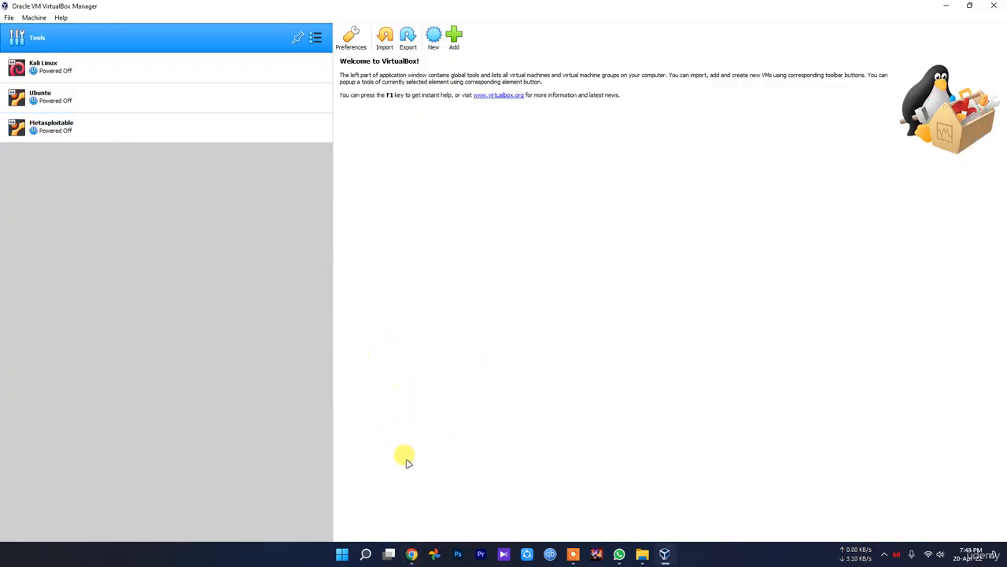
{"action": "left_click", "coordinate": [411, 554]}
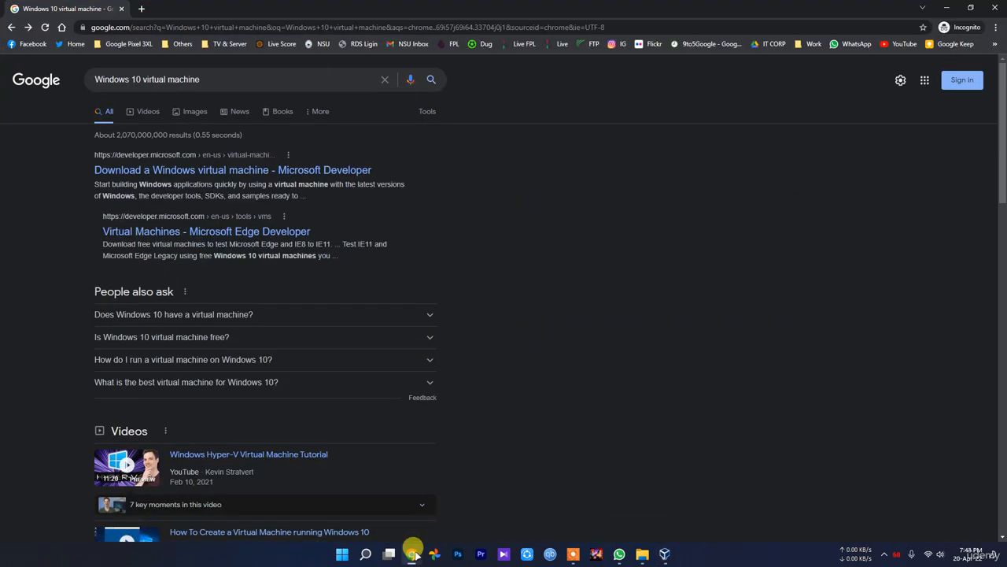
{"action": "left_click", "coordinate": [241, 231]}
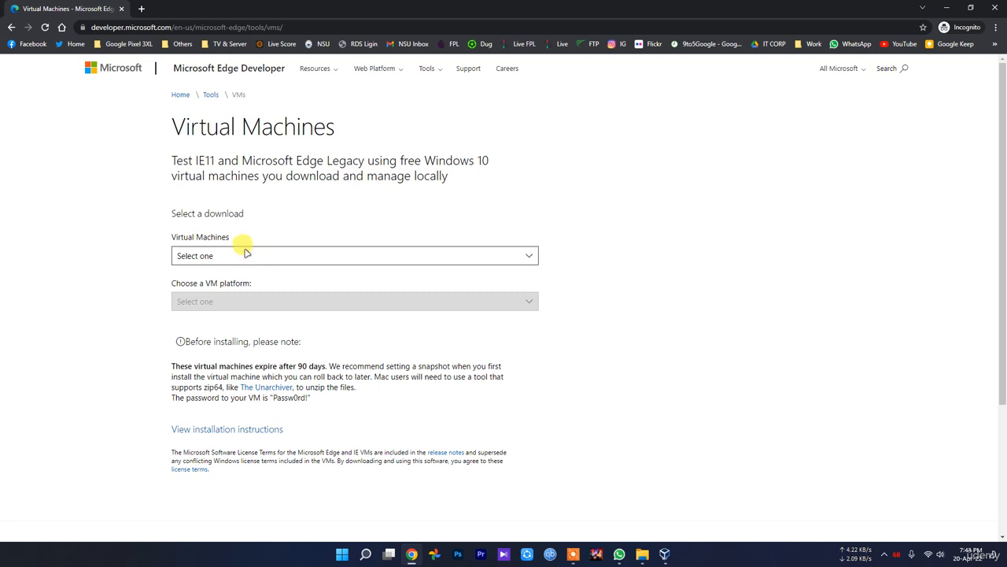
{"action": "left_click", "coordinate": [242, 253]}
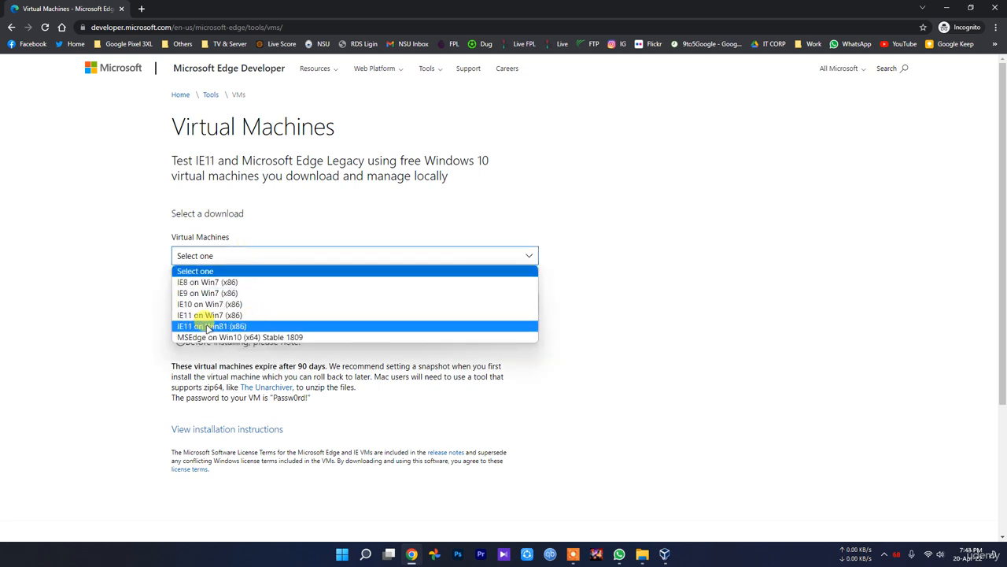
{"action": "left_click", "coordinate": [713, 374]}
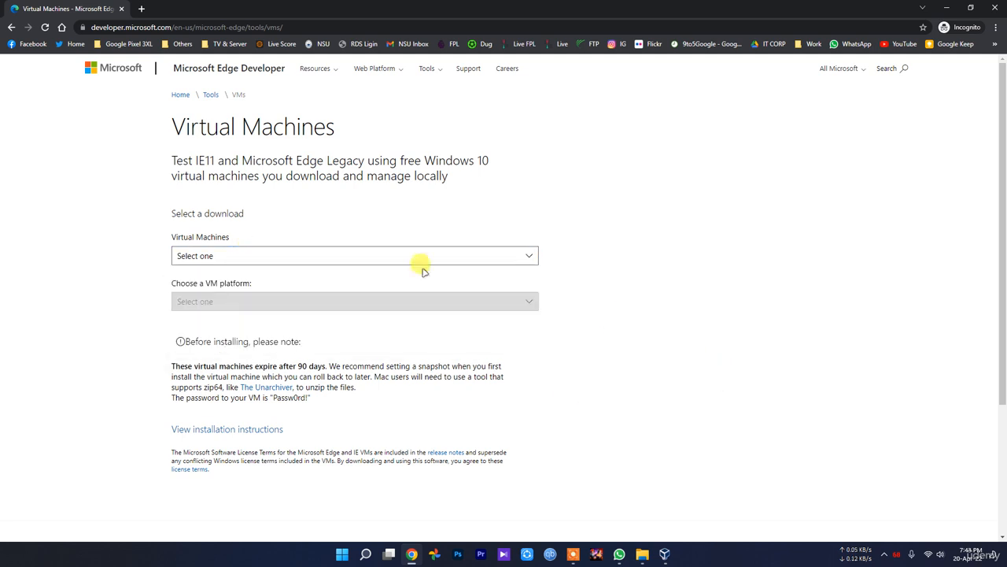
Step: Return to the search results, open the Download a Windows virtual machine page in a new tab and examine the Windows 11 Enterprise download details
{"action": "key", "text": "alt+Left"}
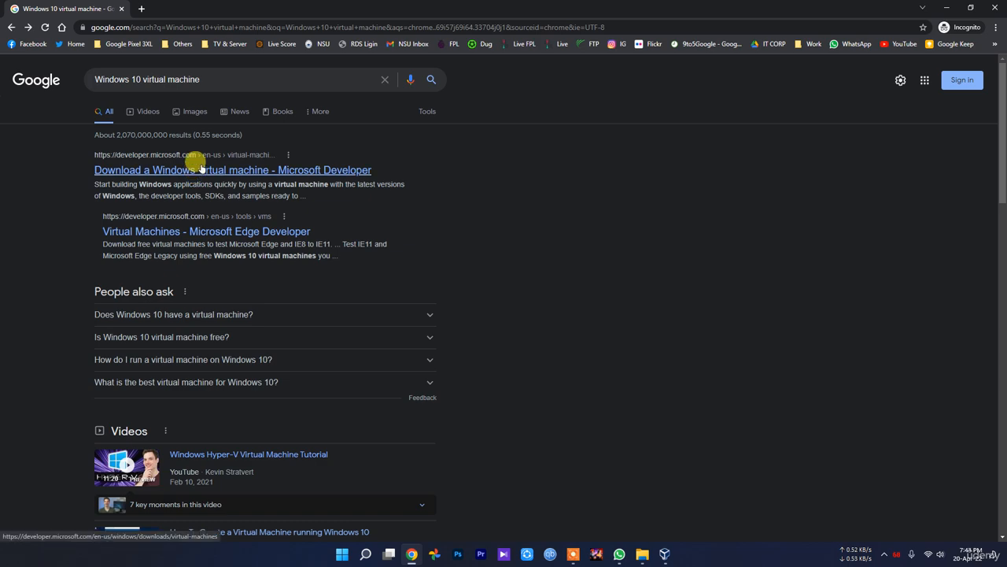
{"action": "middle_click", "coordinate": [189, 169]}
{"action": "left_click", "coordinate": [192, 10]}
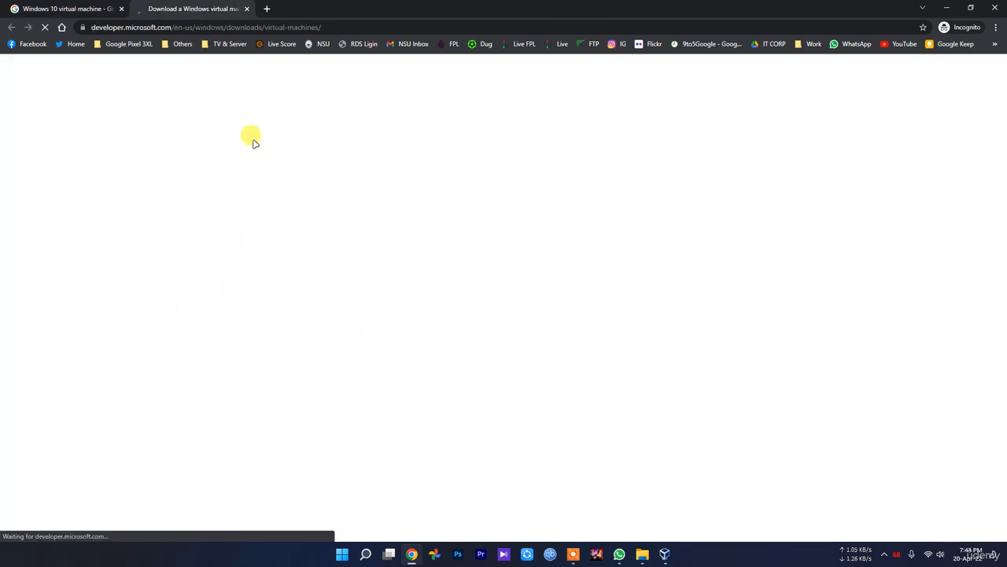
{"action": "left_click", "coordinate": [72, 10]}
{"action": "left_click", "coordinate": [142, 9]}
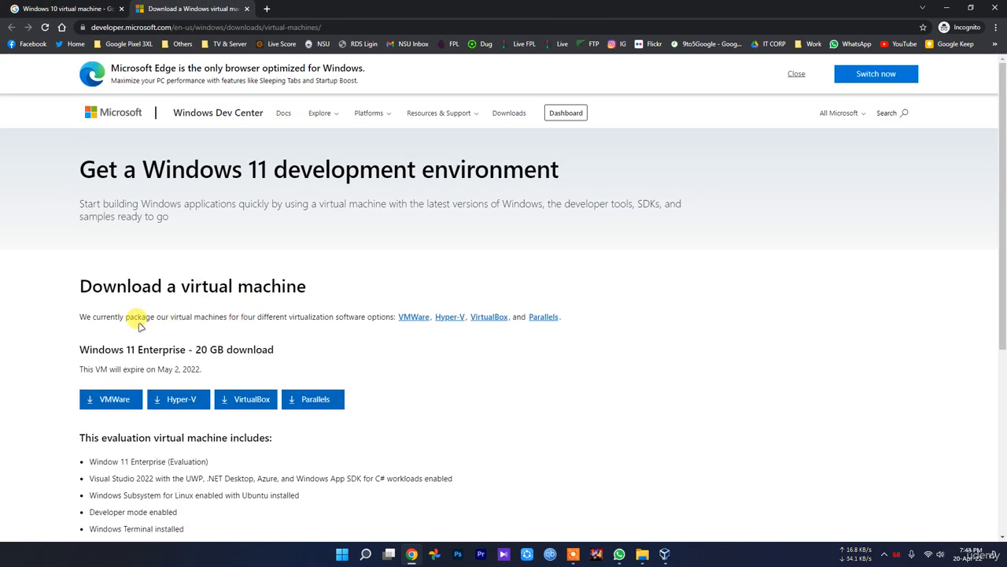
{"action": "left_click_drag", "start_coordinate": [77, 350], "coordinate": [175, 346]}
{"action": "left_click", "coordinate": [176, 348]}
{"action": "left_click_drag", "start_coordinate": [274, 350], "coordinate": [195, 348]}
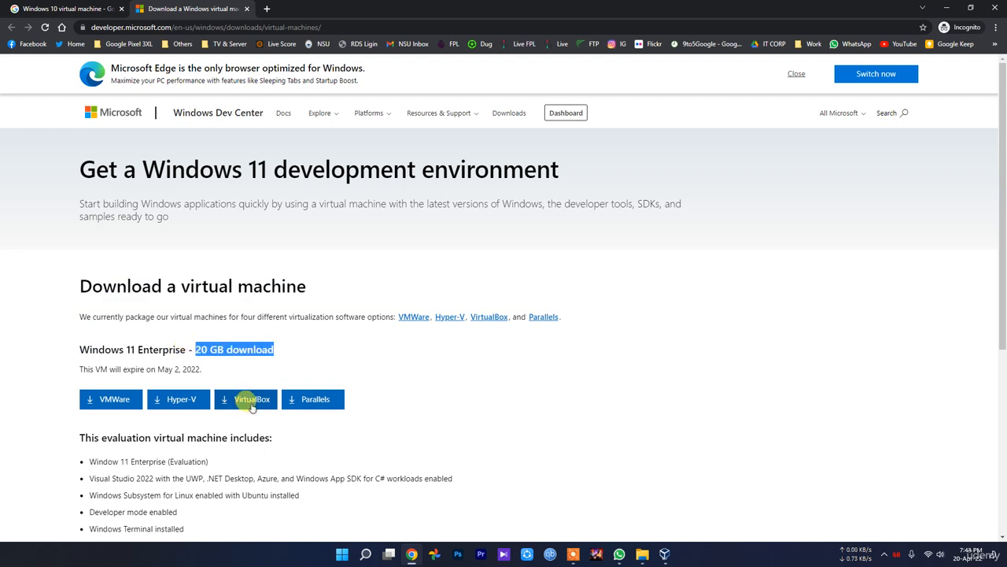
{"action": "left_click", "coordinate": [252, 403]}
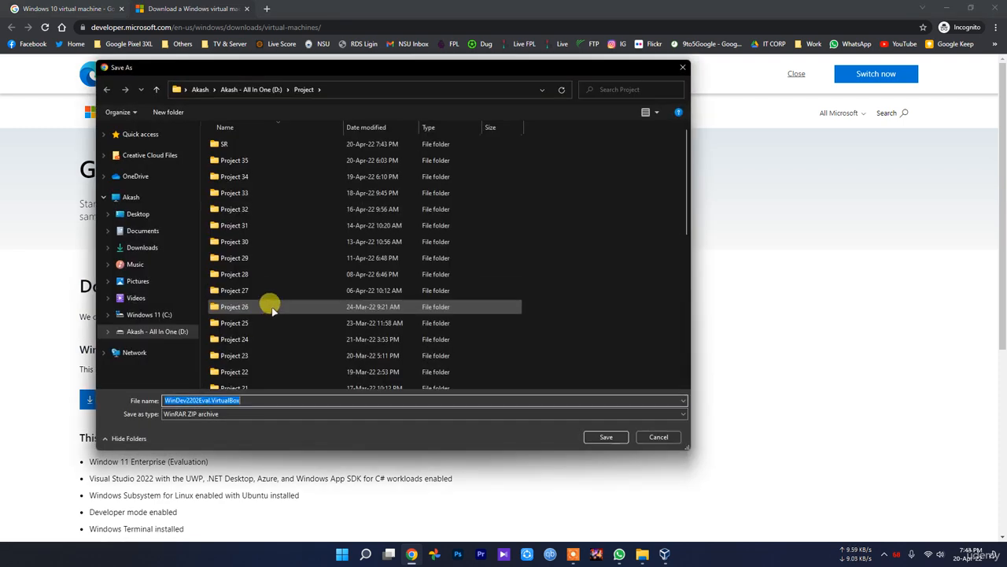
{"action": "left_click", "coordinate": [665, 435]}
{"action": "left_click", "coordinate": [297, 447]}
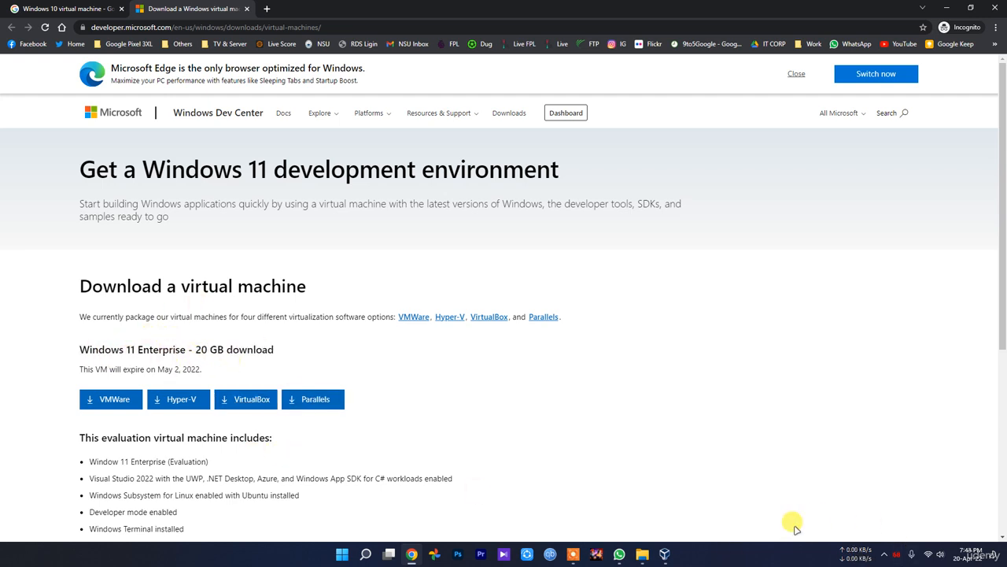
{"action": "left_click", "coordinate": [665, 554]}
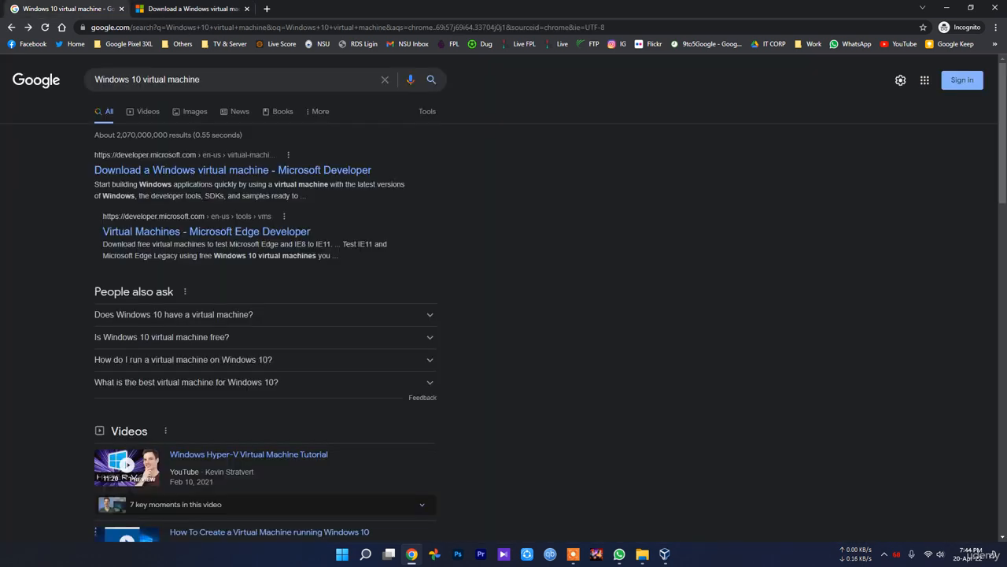
Step: Reopen the Virtual Machines - Microsoft Edge Developer result in the search results tab and close the Windows 11 download tab
{"action": "left_click", "coordinate": [47, 9]}
{"action": "left_click", "coordinate": [218, 232]}
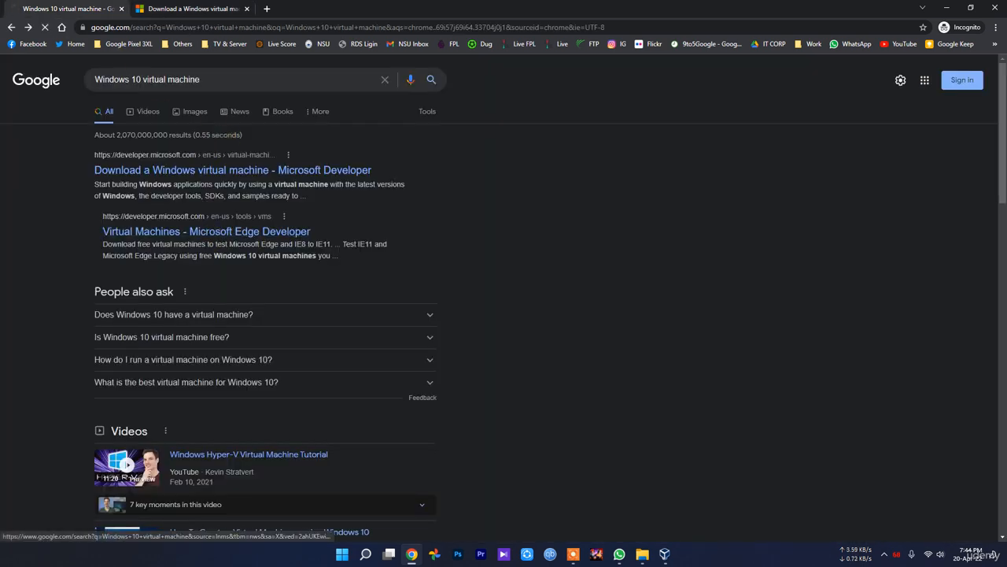
{"action": "left_click", "coordinate": [205, 8]}
{"action": "left_click", "coordinate": [247, 8]}
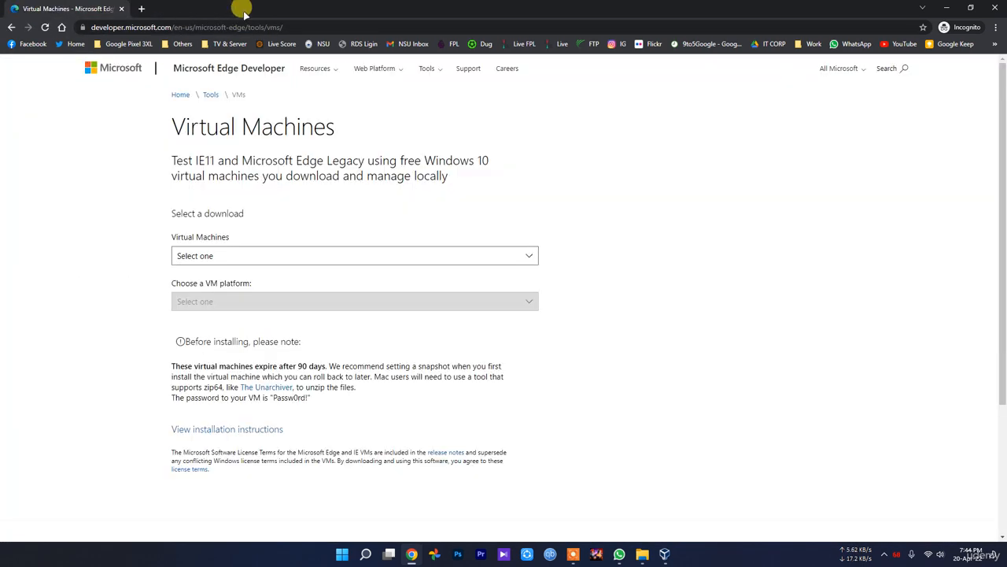
Step: Choose MSEdge on Win10 (x64) Stable 1809 for the VirtualBox platform and request its zip download, cancelling the save
{"action": "left_click", "coordinate": [234, 255]}
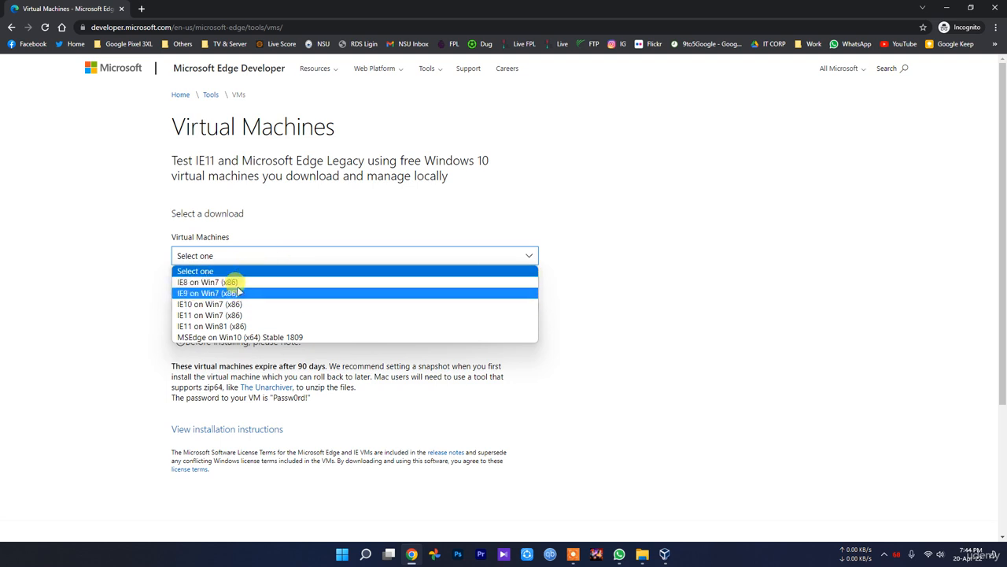
{"action": "left_click", "coordinate": [277, 337]}
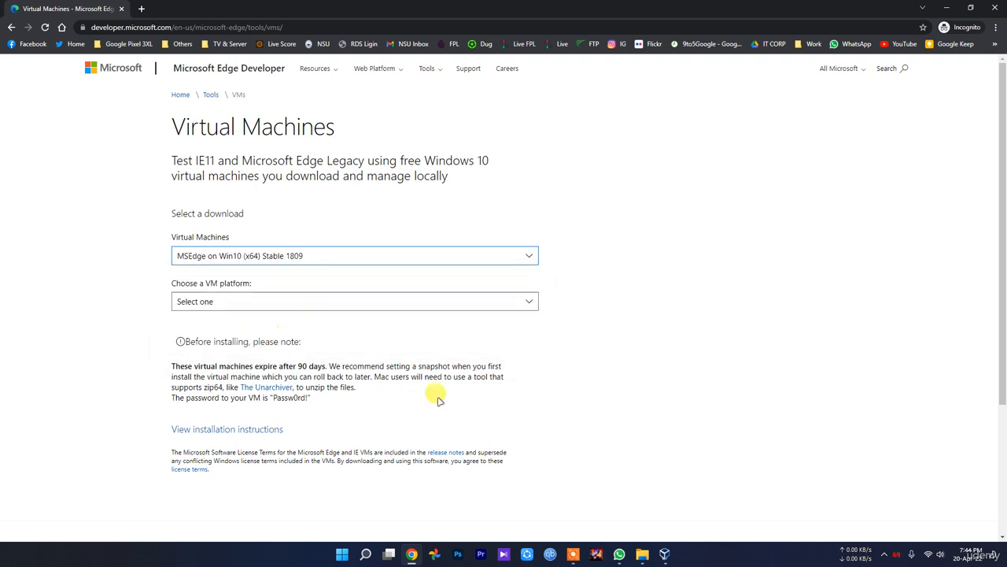
{"action": "left_click", "coordinate": [315, 255]}
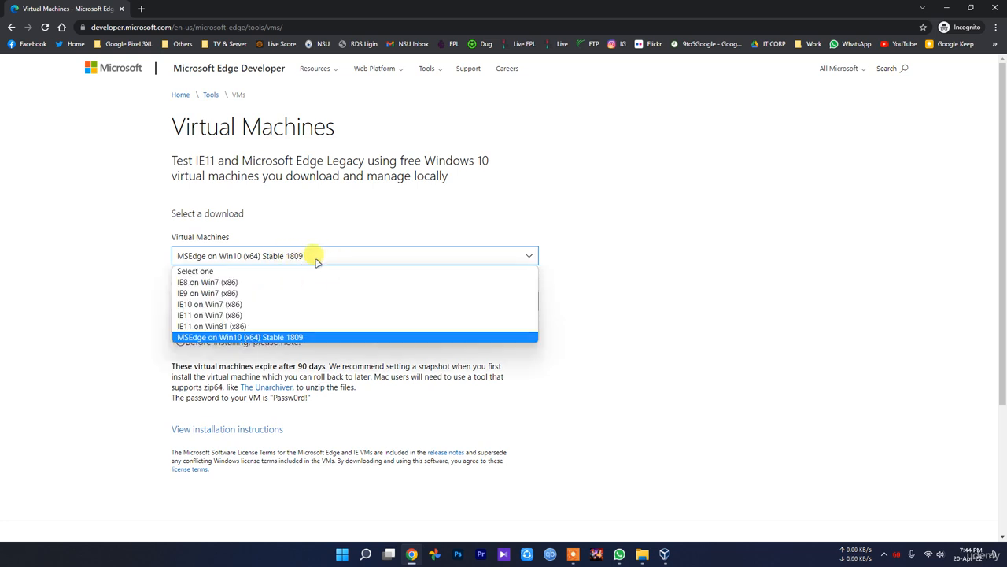
{"action": "left_click", "coordinate": [316, 257]}
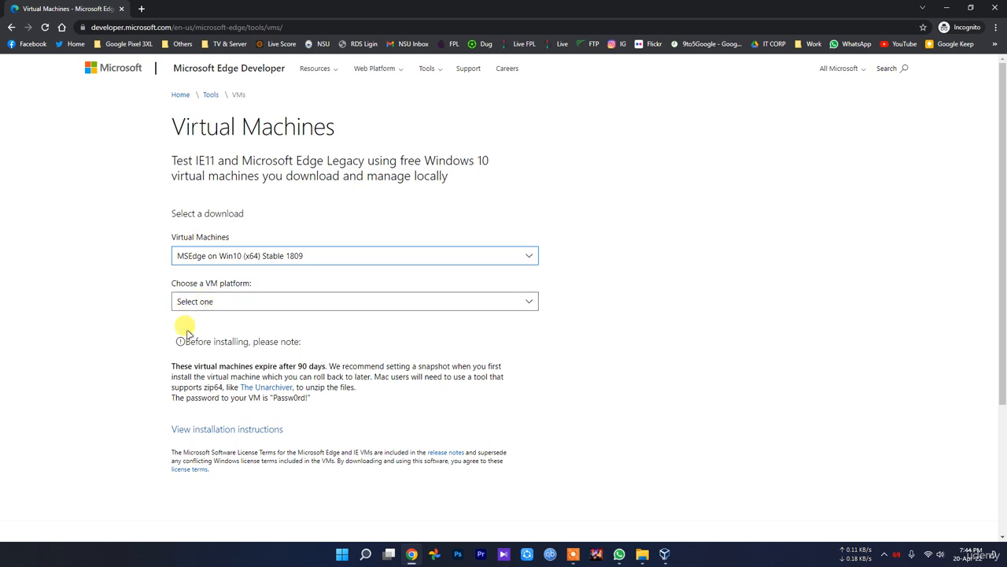
{"action": "left_click", "coordinate": [239, 302]}
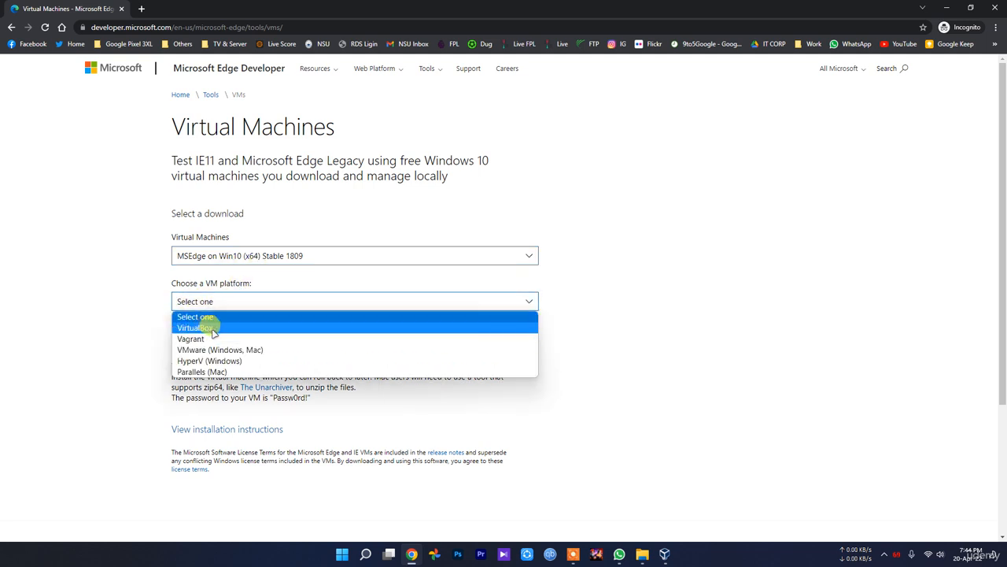
{"action": "left_click", "coordinate": [216, 329]}
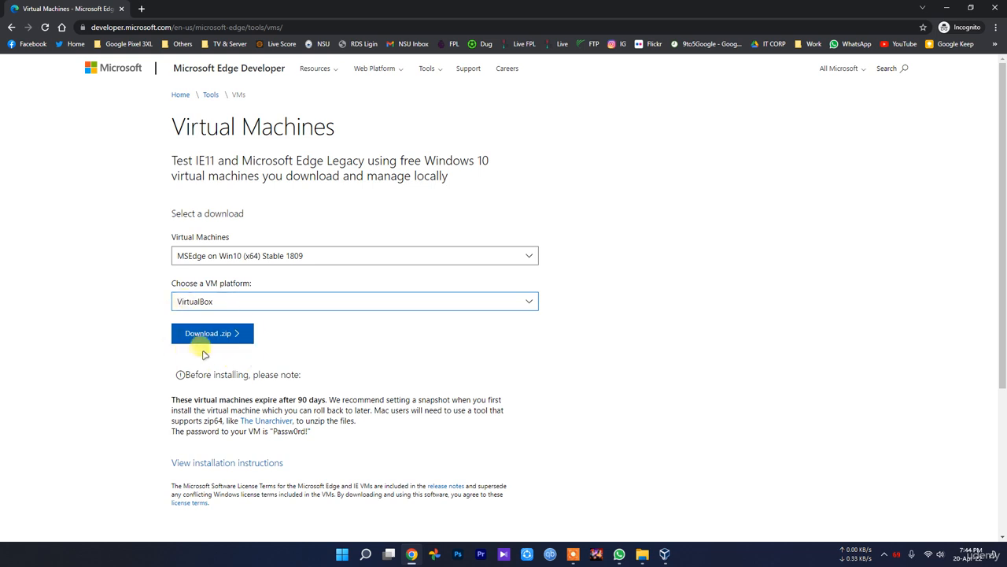
{"action": "left_click", "coordinate": [207, 338]}
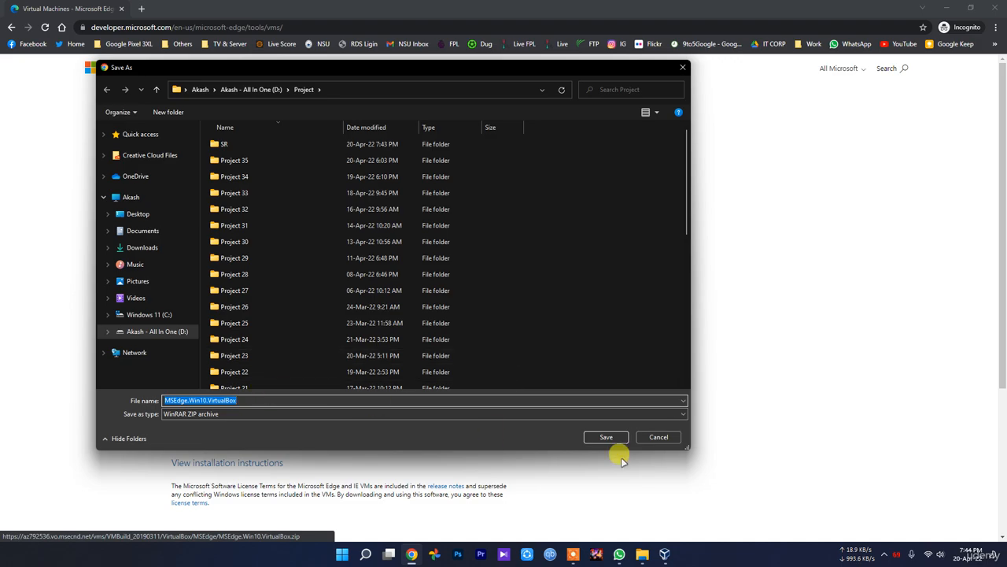
{"action": "left_click", "coordinate": [673, 437]}
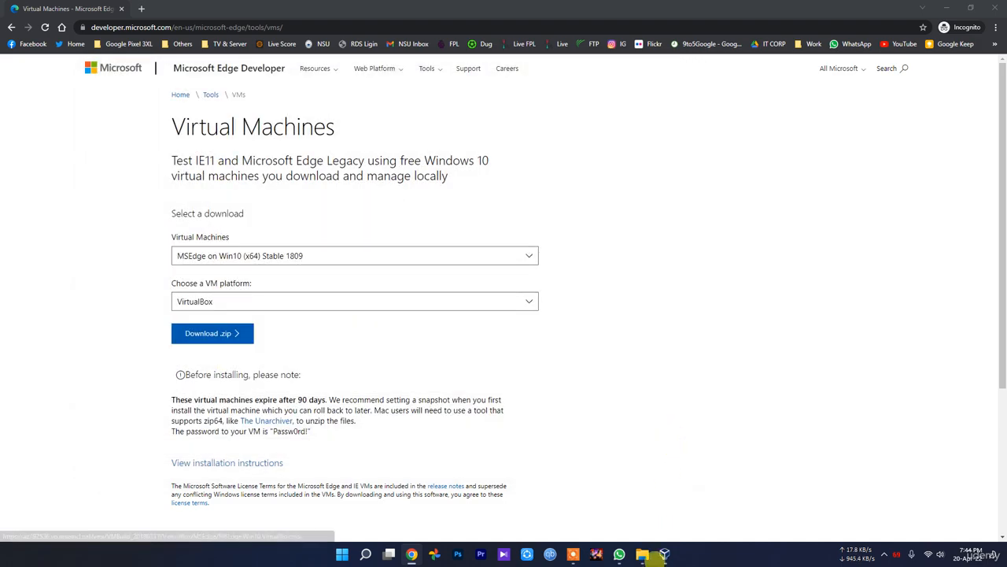
Step: Switch to File Explorer and open the MSEdge.Win10.VirtualBox folder containing the extracted virtual machine
{"action": "left_click", "coordinate": [641, 555]}
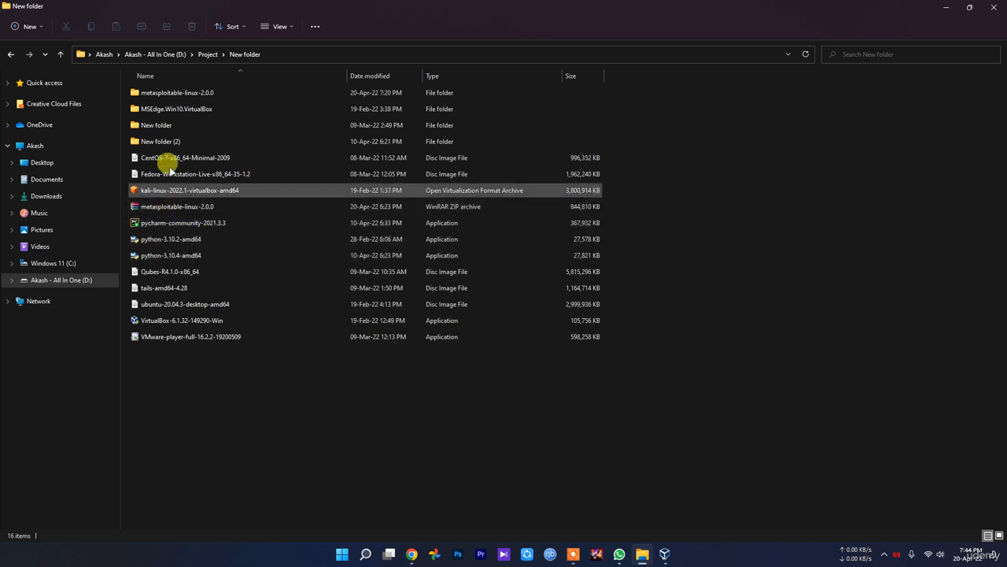
{"action": "mouse_move", "coordinate": [167, 114]}
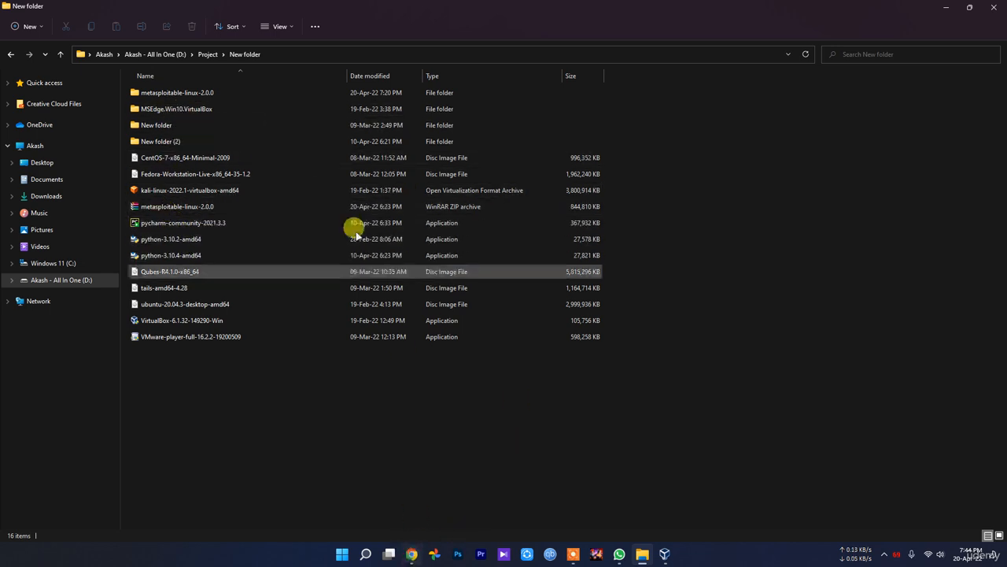
{"action": "double_click", "coordinate": [196, 107]}
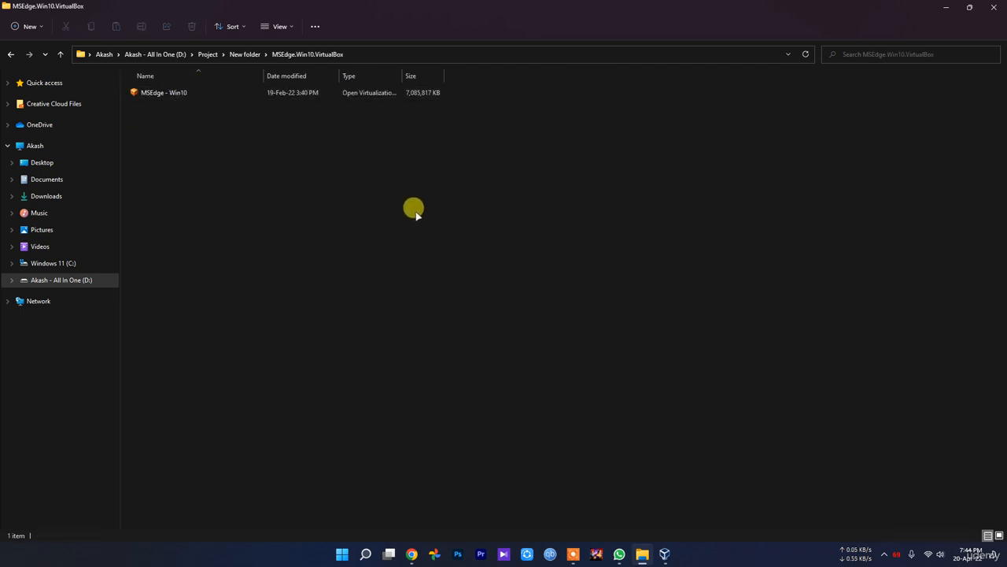
{"action": "left_click", "coordinate": [665, 553]}
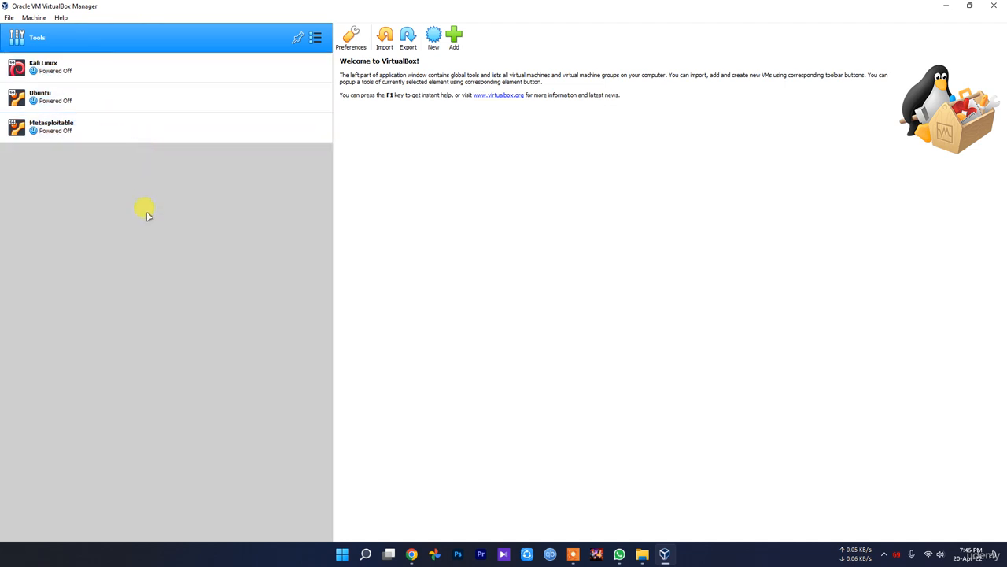
{"action": "left_click", "coordinate": [661, 553]}
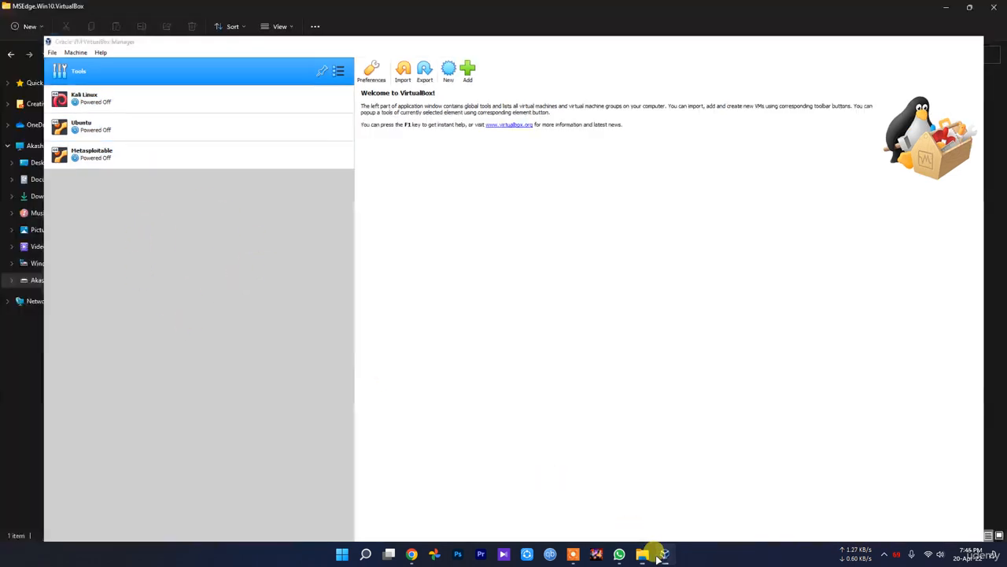
{"action": "left_click", "coordinate": [412, 553]}
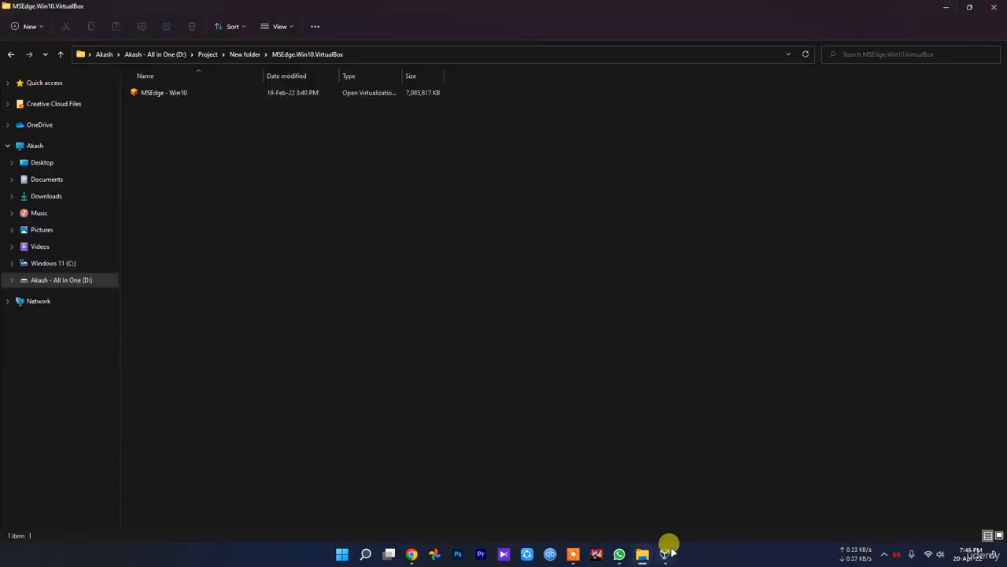
Step: Switch to VirtualBox and start a new virtual machine named Windows 10 with type Microsoft Windows and version Windows 10 (64-bit)
{"action": "left_click", "coordinate": [666, 553]}
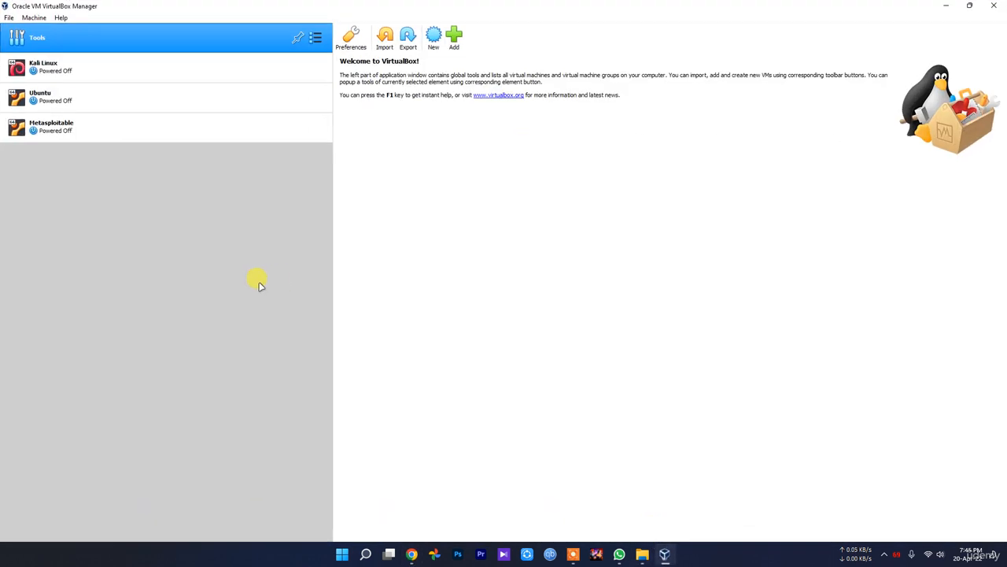
{"action": "left_click", "coordinate": [433, 37]}
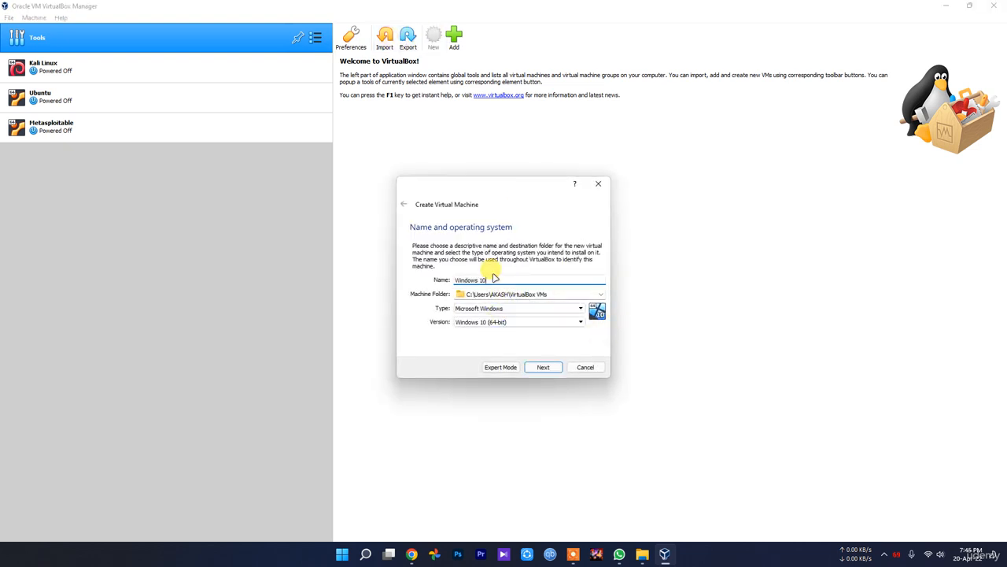
{"action": "left_click", "coordinate": [510, 311]}
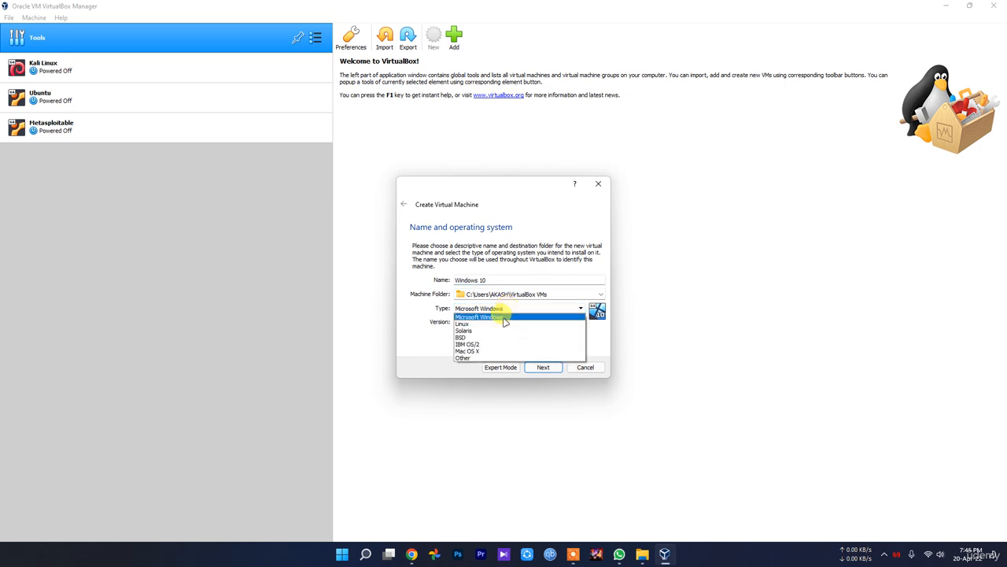
{"action": "left_click", "coordinate": [478, 317]}
{"action": "left_click", "coordinate": [488, 322]}
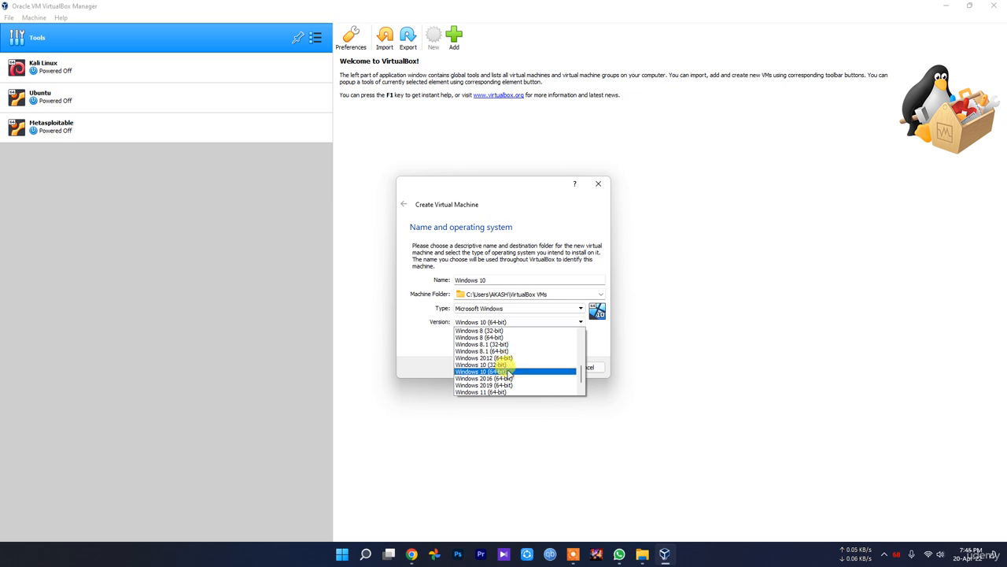
{"action": "left_click", "coordinate": [509, 373]}
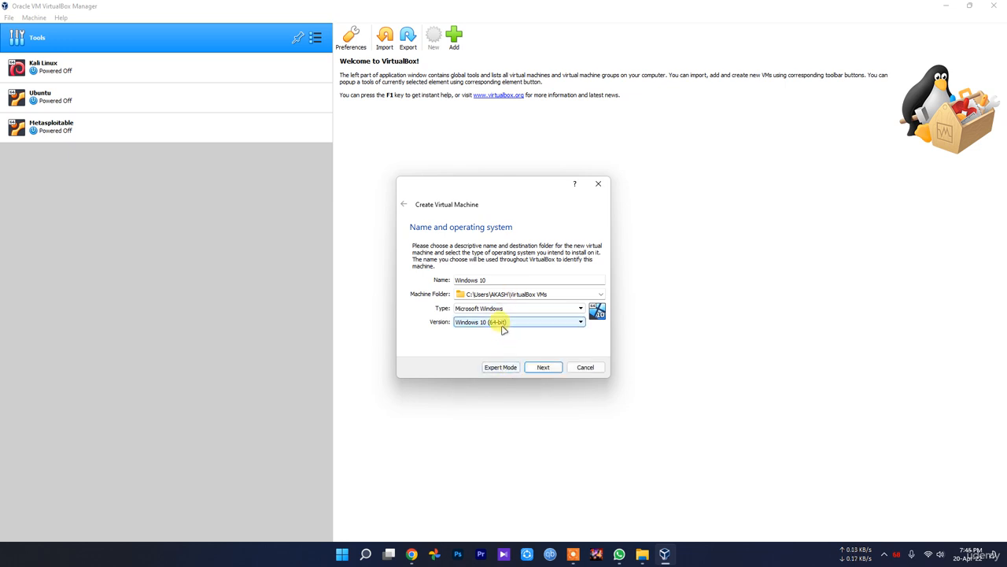
{"action": "left_click", "coordinate": [502, 324]}
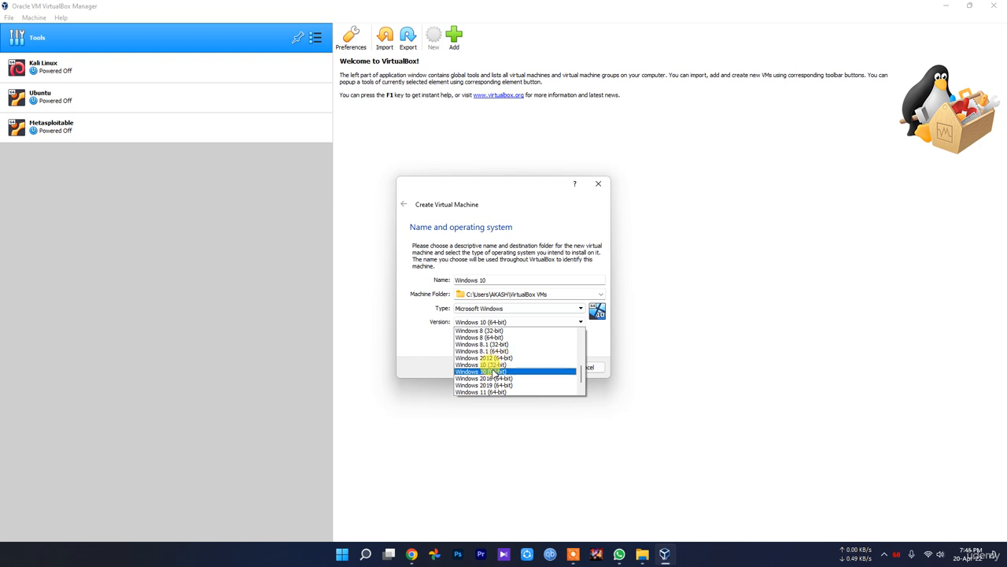
{"action": "left_click", "coordinate": [404, 346]}
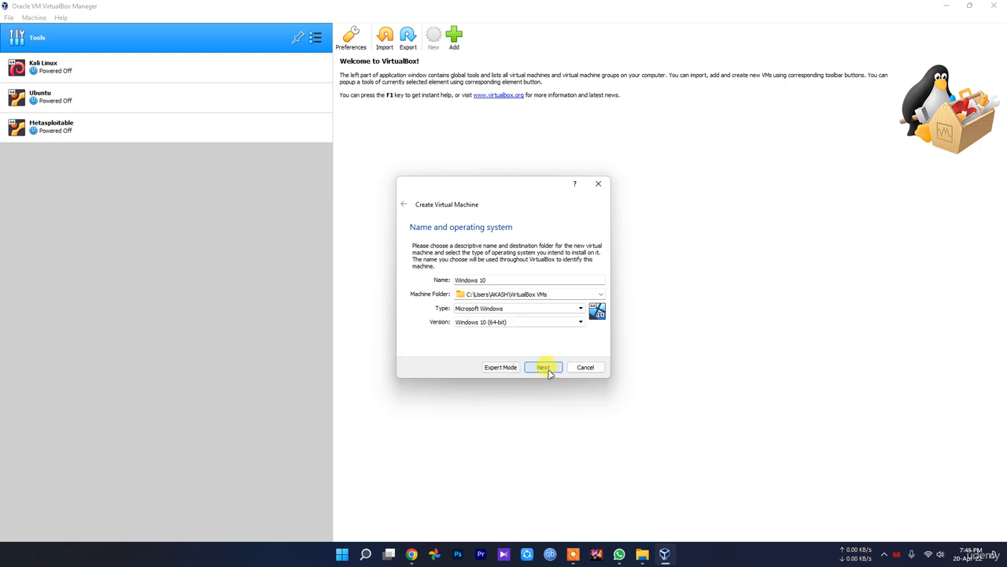
Step: Look at the machine folder choices, then examine the default VirtualBox VMs folder under Users on the C: drive in File Explorer
{"action": "left_click", "coordinate": [600, 294]}
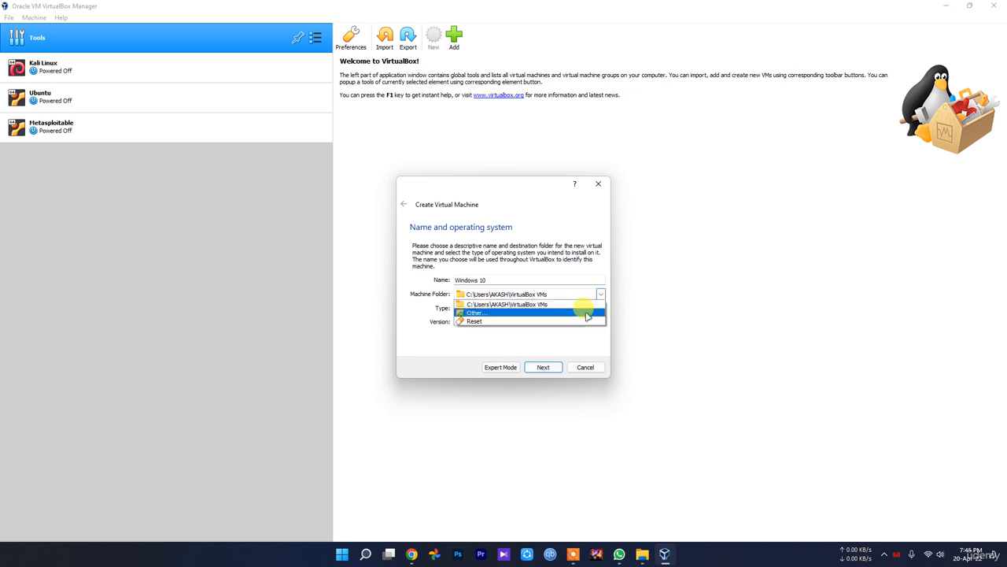
{"action": "left_click", "coordinate": [465, 355]}
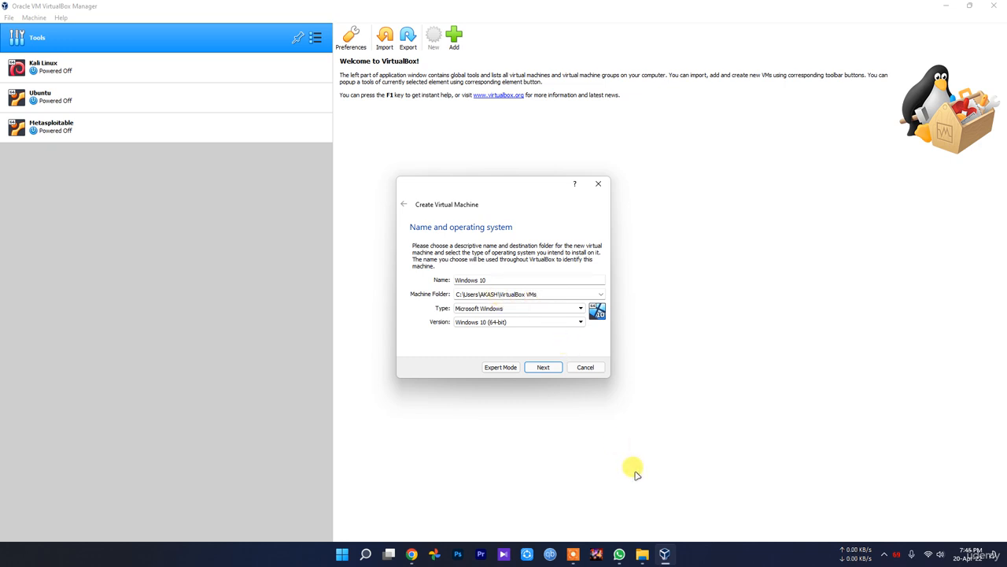
{"action": "left_click", "coordinate": [1005, 562]}
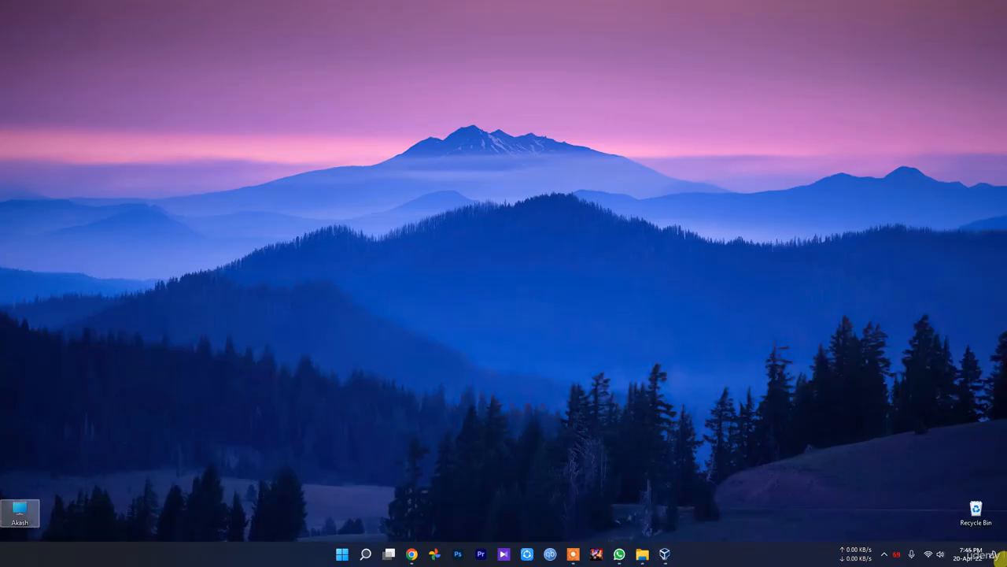
{"action": "double_click", "coordinate": [17, 515]}
{"action": "double_click", "coordinate": [136, 118]}
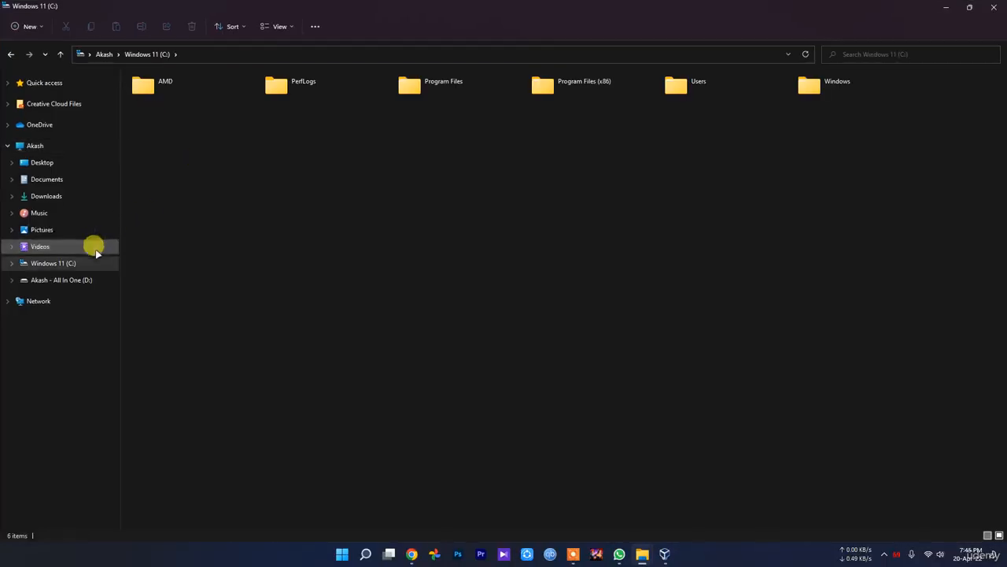
{"action": "double_click", "coordinate": [727, 88]}
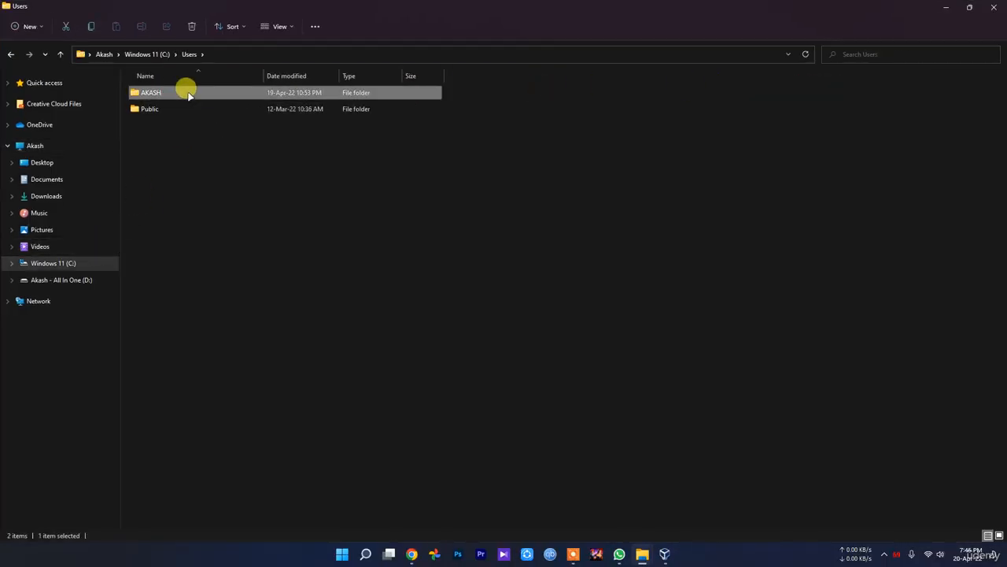
{"action": "double_click", "coordinate": [187, 90]}
{"action": "scroll", "coordinate": [187, 236], "scroll_direction": "down", "scroll_amount": 1}
{"action": "double_click", "coordinate": [167, 506]}
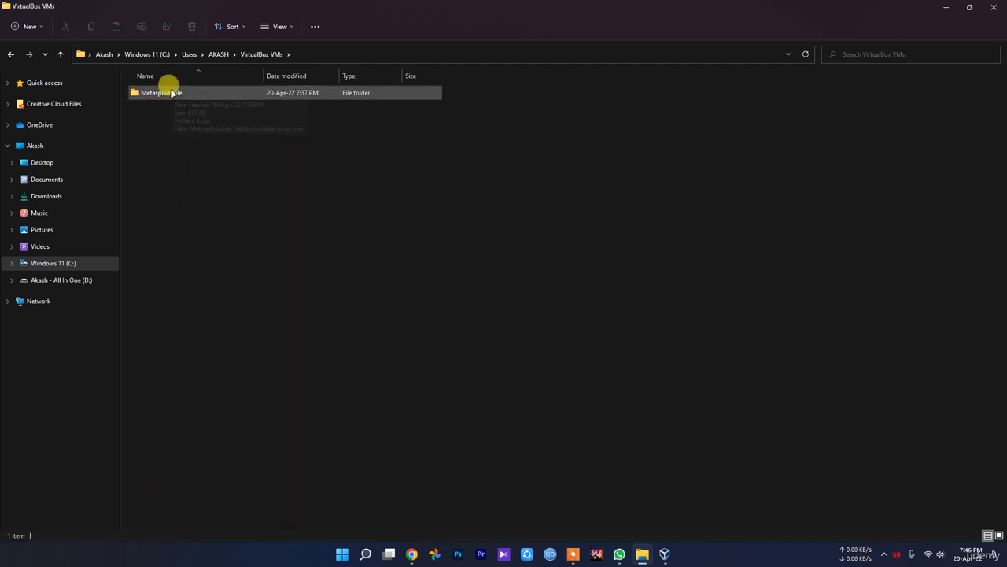
{"action": "left_click", "coordinate": [171, 92]}
Step: Return to the drives overview in File Explorer and open the D: drive to view its folders
{"action": "key", "text": "alt+Up"}
{"action": "key", "text": "alt+Up"}
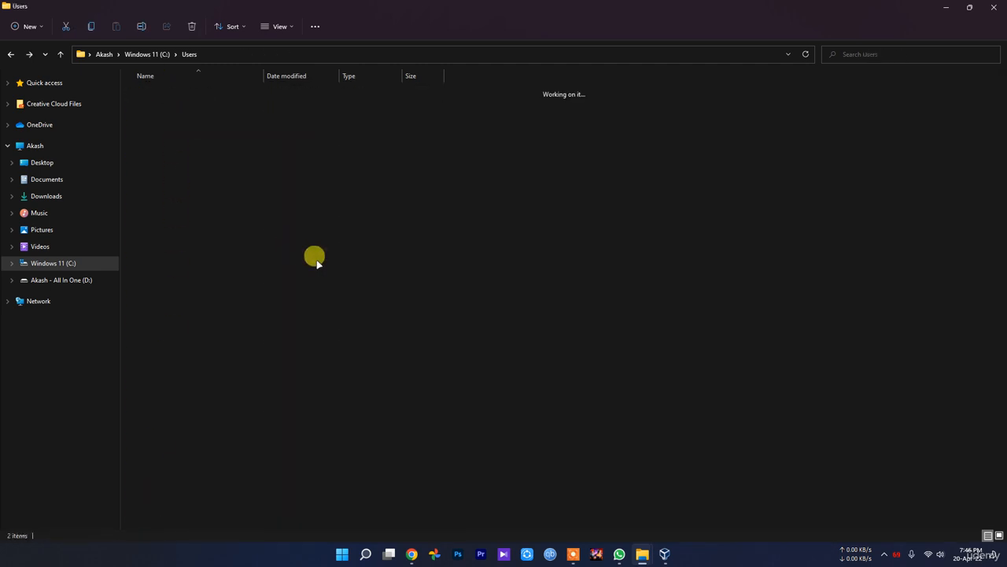
{"action": "key", "text": "alt+Up"}
{"action": "key", "text": "alt+Up"}
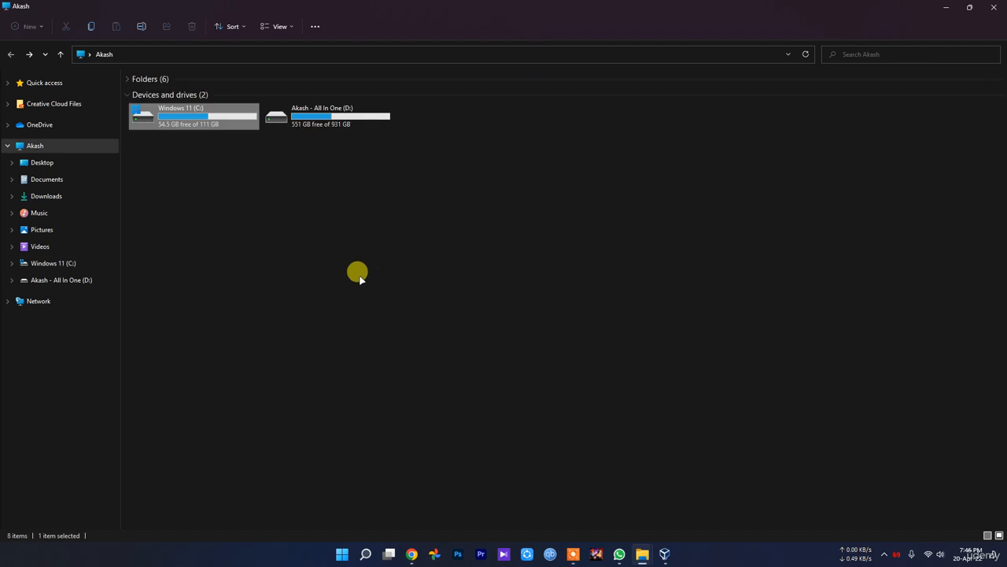
{"action": "double_click", "coordinate": [304, 111]}
{"action": "left_click", "coordinate": [884, 553]}
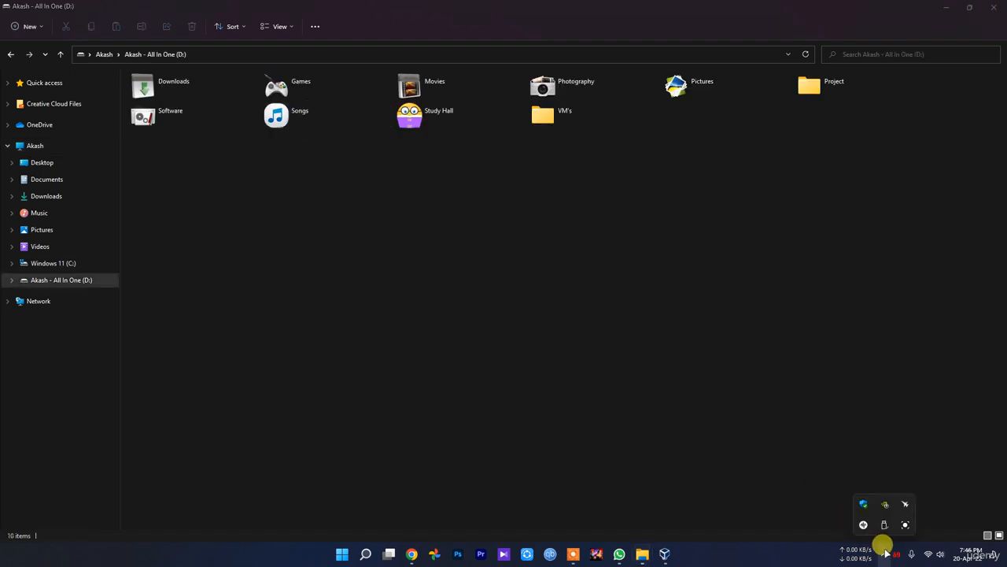
{"action": "left_click", "coordinate": [902, 522]}
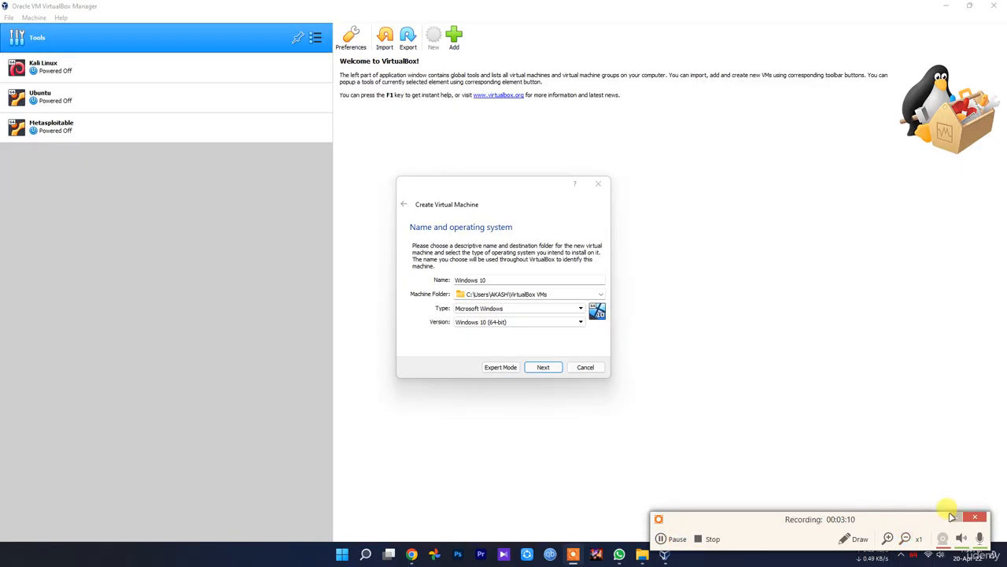
{"action": "left_click", "coordinate": [952, 516]}
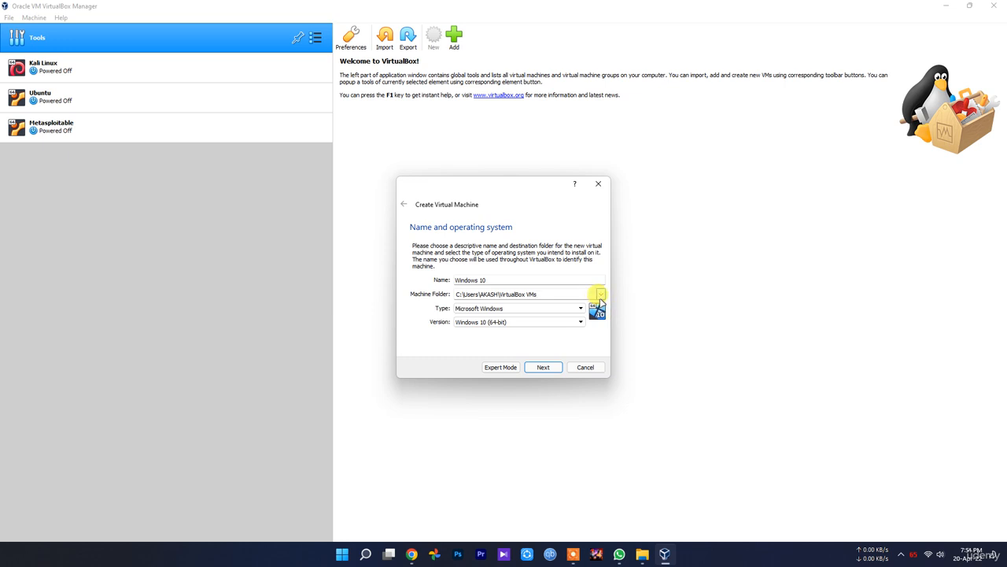
Step: Set the new virtual machine's folder to VM's on the D: drive and continue to the memory size settings
{"action": "left_click", "coordinate": [600, 296]}
{"action": "left_click", "coordinate": [540, 312]}
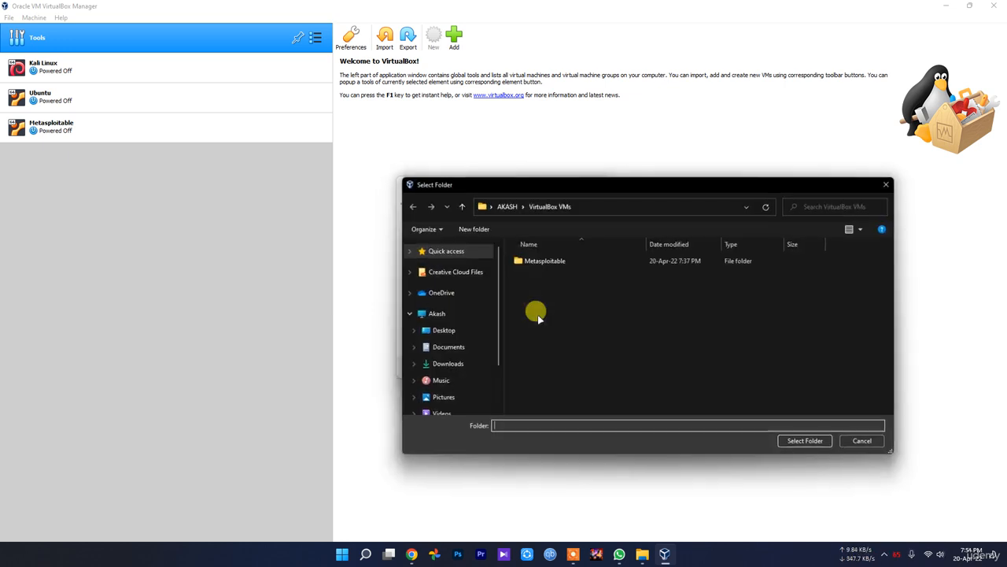
{"action": "scroll", "coordinate": [445, 400], "scroll_direction": "down", "scroll_amount": 2}
{"action": "left_click", "coordinate": [472, 385]}
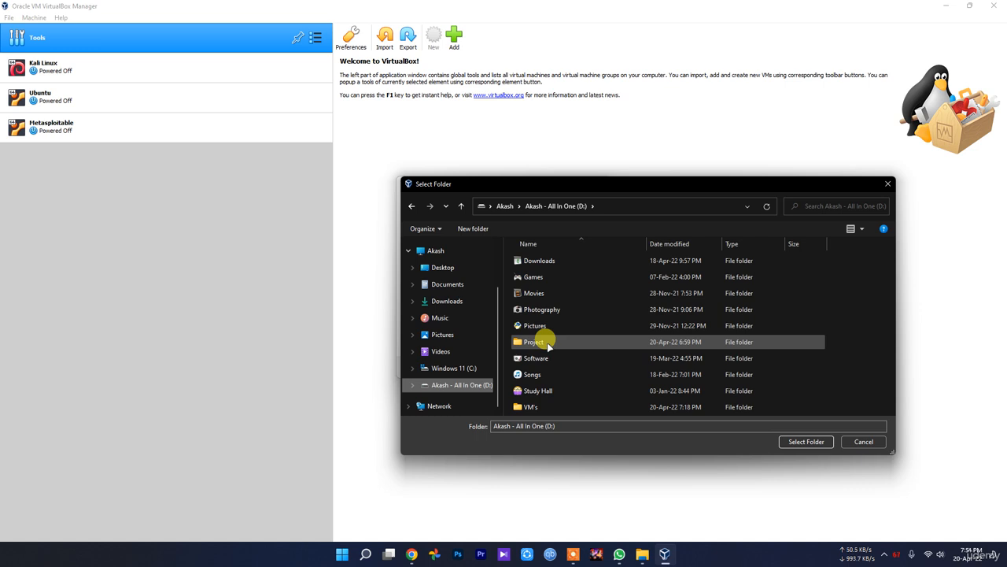
{"action": "double_click", "coordinate": [549, 406]}
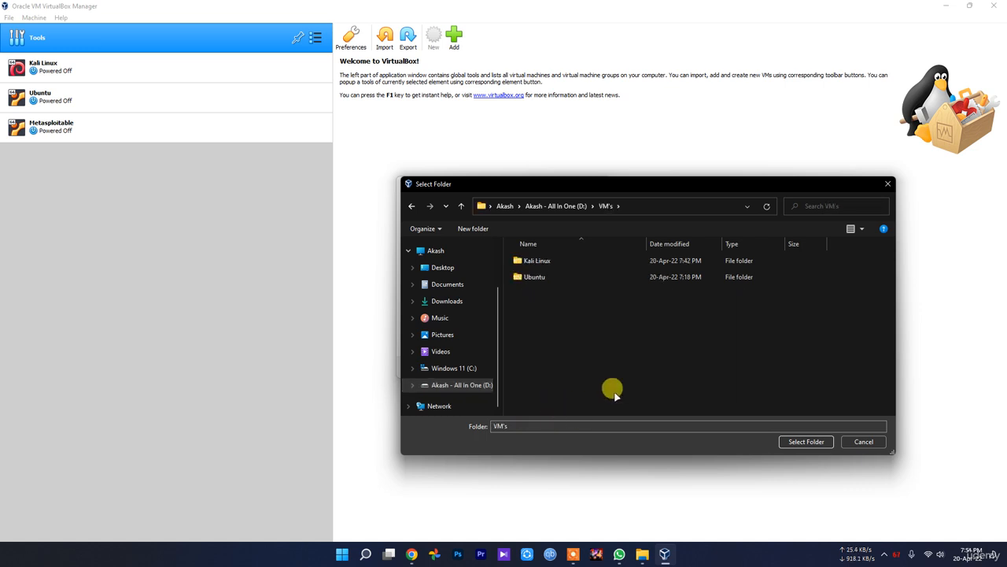
{"action": "left_click", "coordinate": [810, 442]}
{"action": "left_click", "coordinate": [548, 368]}
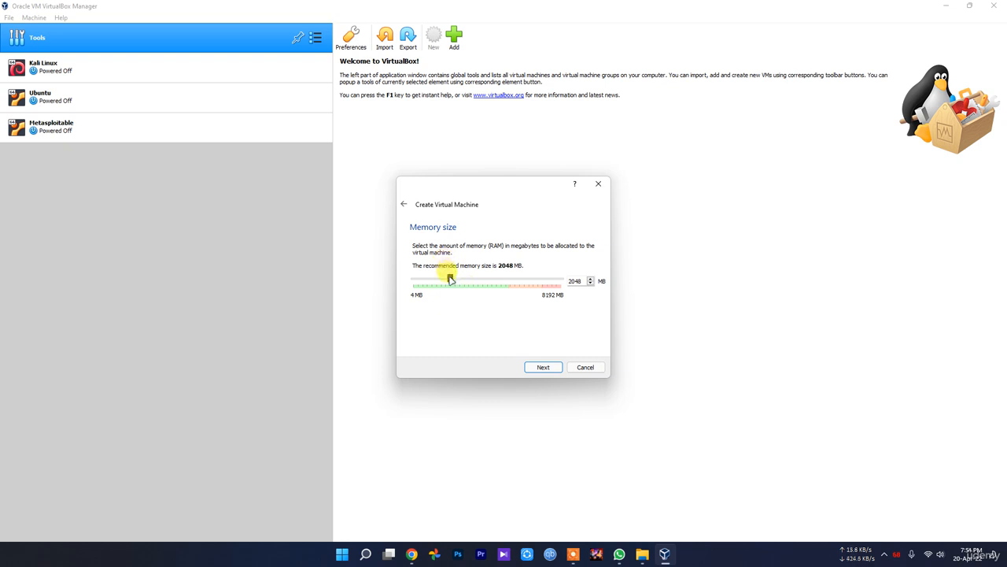
Step: Set the virtual machine's memory size to 2048 MB and continue to the hard disk settings
{"action": "left_click_drag", "start_coordinate": [451, 278], "coordinate": [495, 286]}
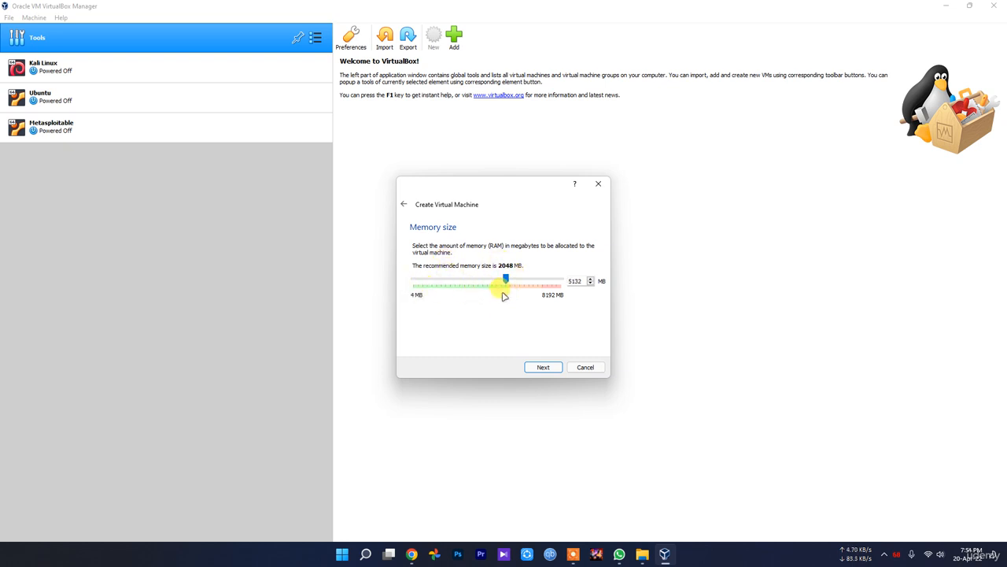
{"action": "left_click_drag", "start_coordinate": [506, 280], "coordinate": [454, 280]}
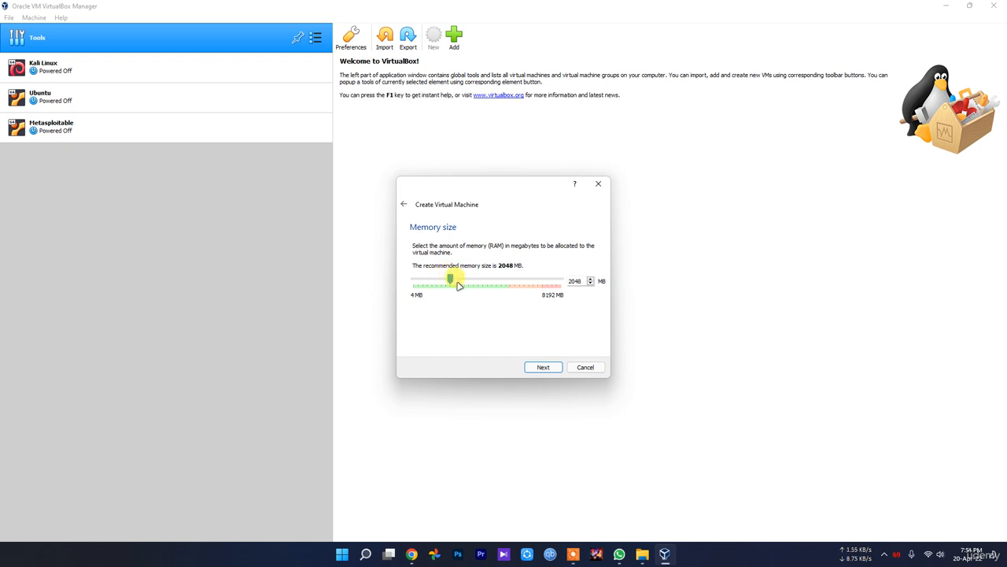
{"action": "left_click", "coordinate": [543, 366]}
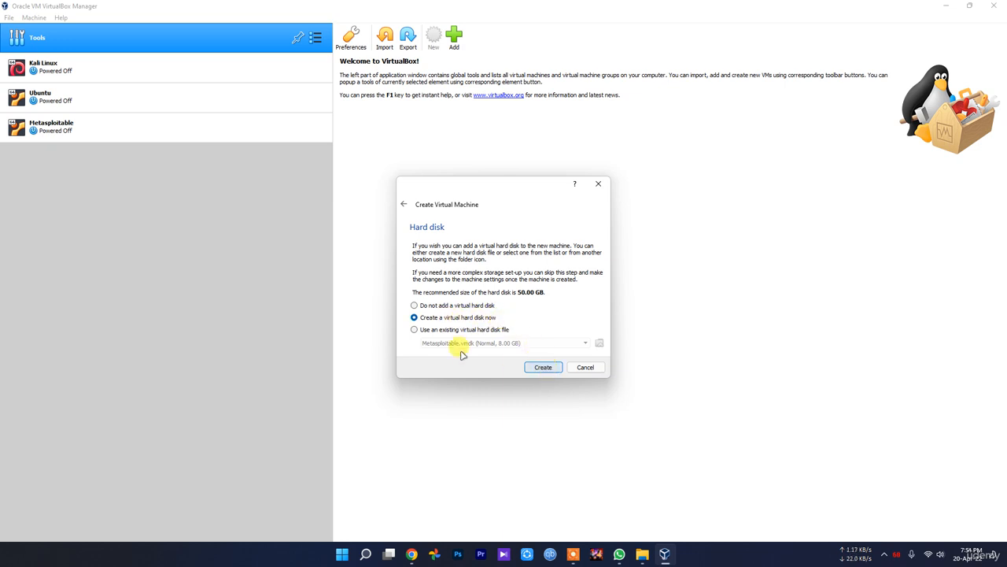
Step: Examine the general and detailed properties of the MSEdge - Win10 file in File Explorer, then return to VirtualBox
{"action": "left_click", "coordinate": [644, 554]}
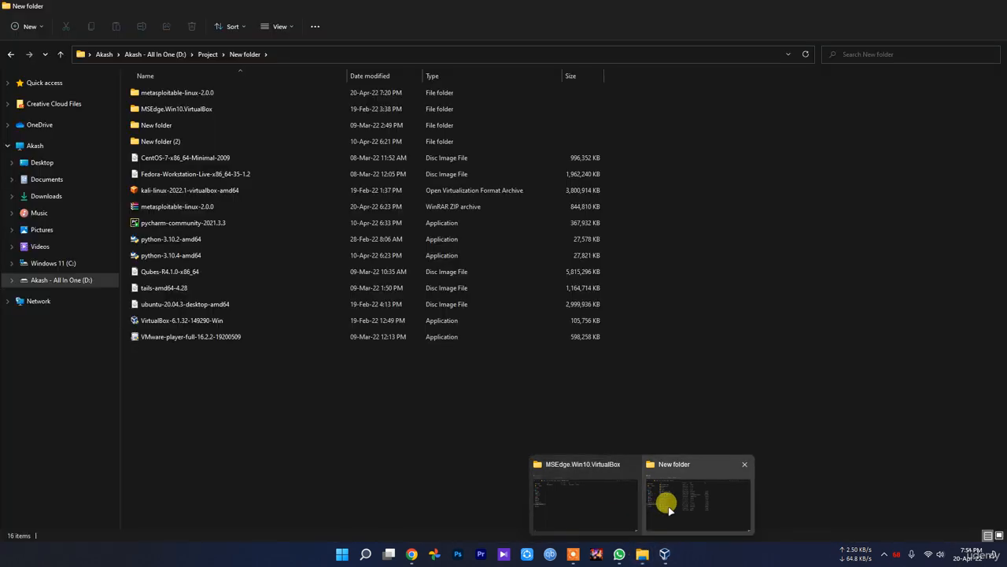
{"action": "mouse_move", "coordinate": [572, 504]}
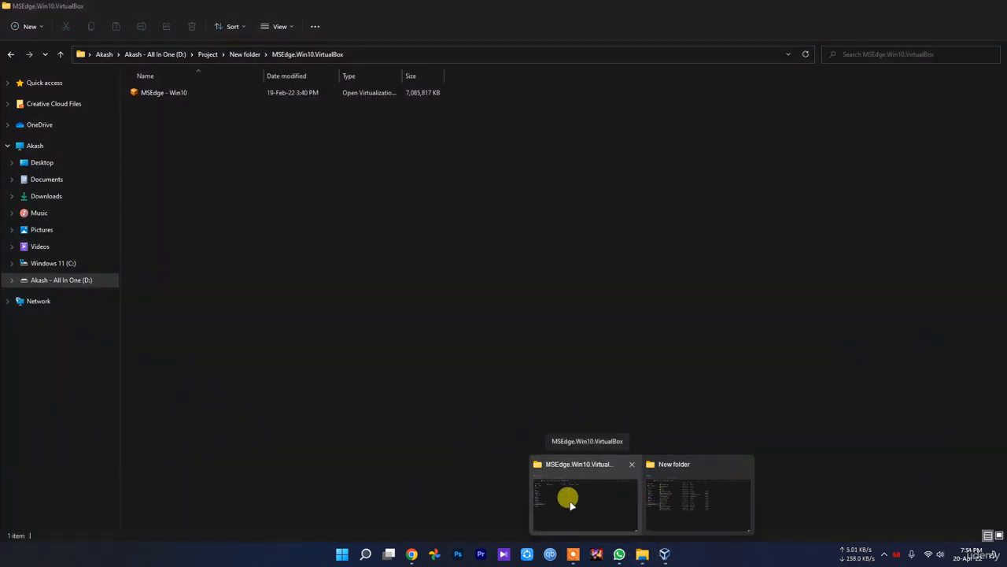
{"action": "left_click", "coordinate": [572, 504]}
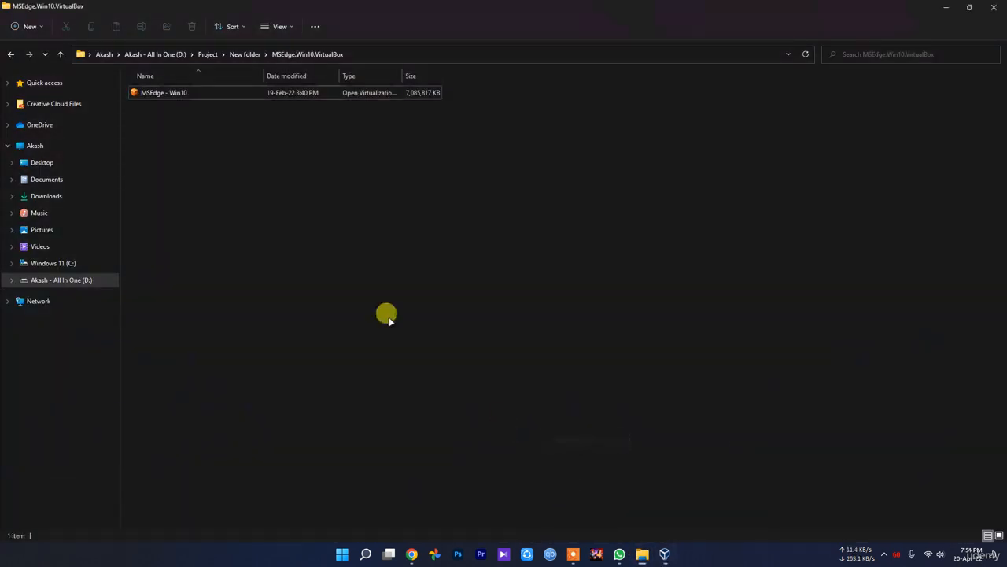
{"action": "right_click", "coordinate": [186, 93]}
{"action": "left_click", "coordinate": [230, 196]}
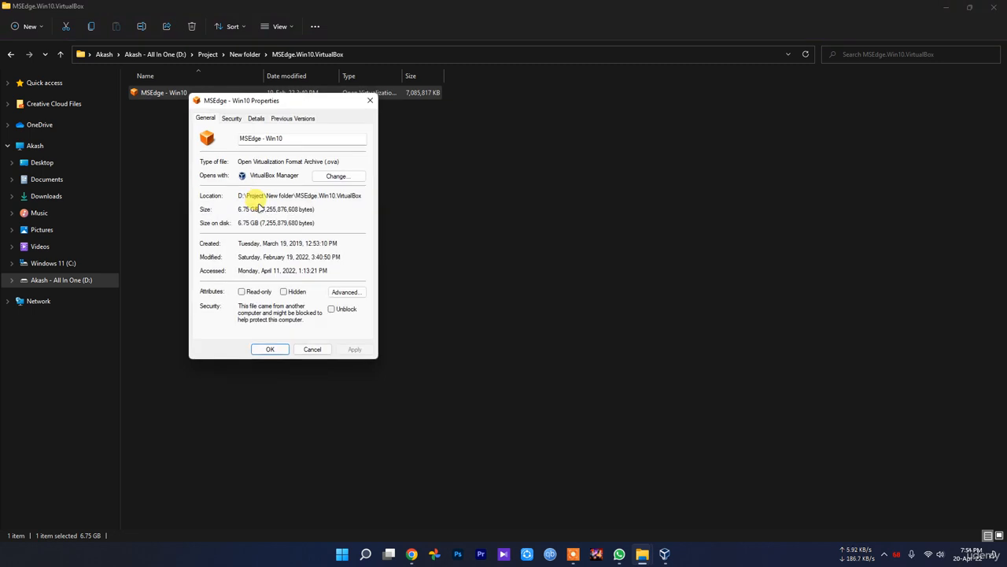
{"action": "left_click", "coordinate": [232, 118]}
{"action": "left_click", "coordinate": [206, 118]}
{"action": "left_click", "coordinate": [256, 119]}
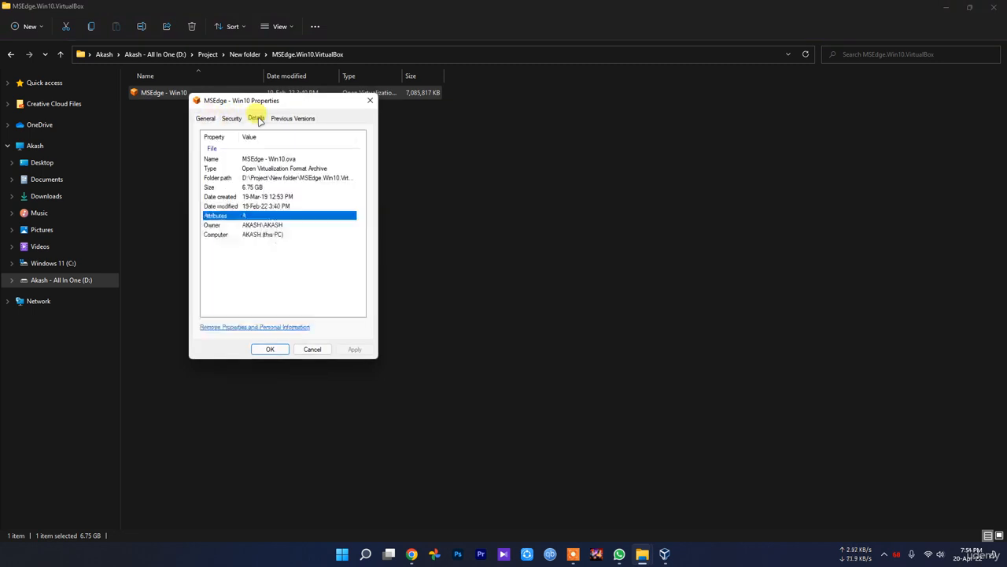
{"action": "left_click", "coordinate": [317, 350]}
{"action": "left_click", "coordinate": [665, 554]}
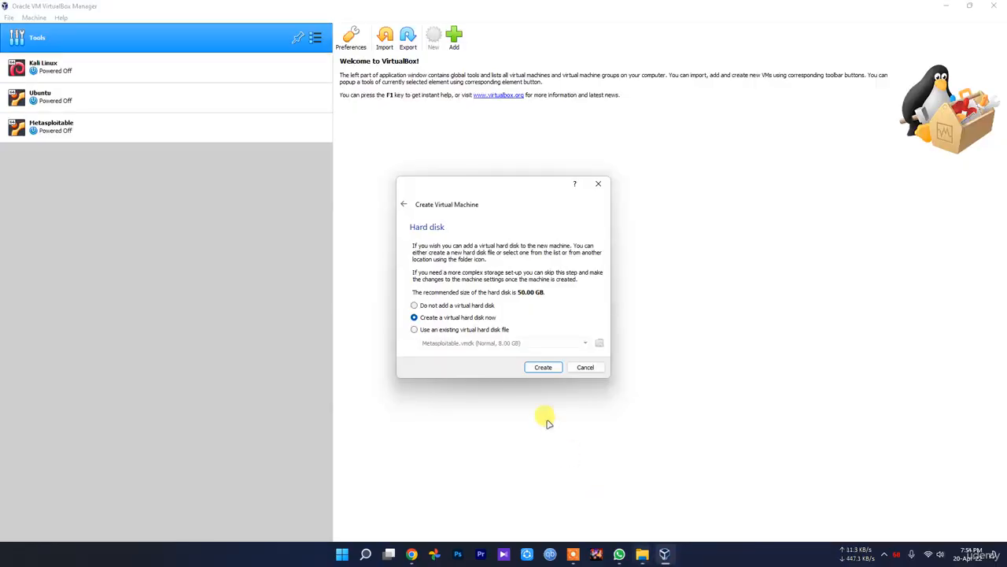
Step: Create a dynamically allocated VDI virtual hard disk of 45.30 GB for the Windows 10 virtual machine
{"action": "left_click", "coordinate": [543, 368]}
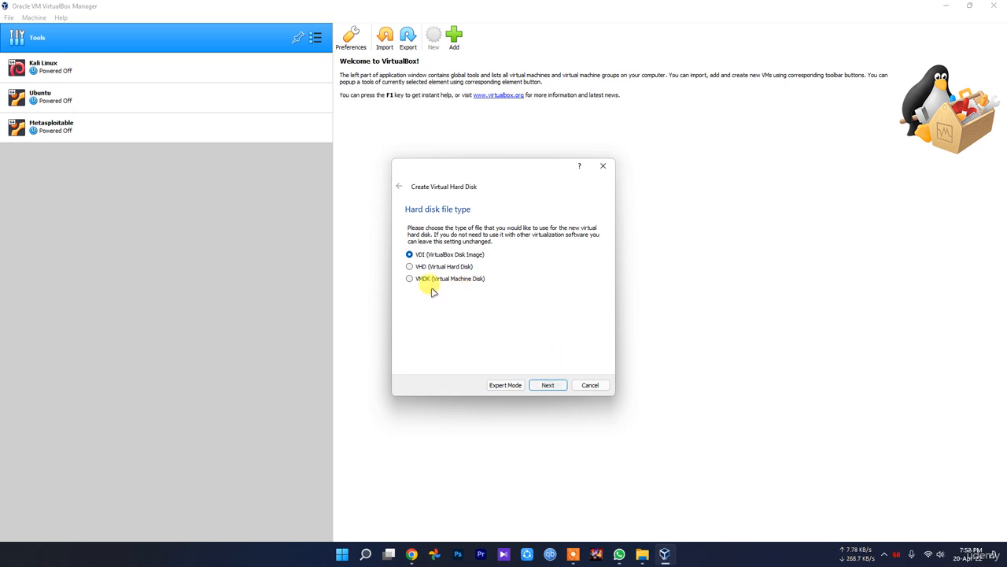
{"action": "left_click", "coordinate": [550, 384]}
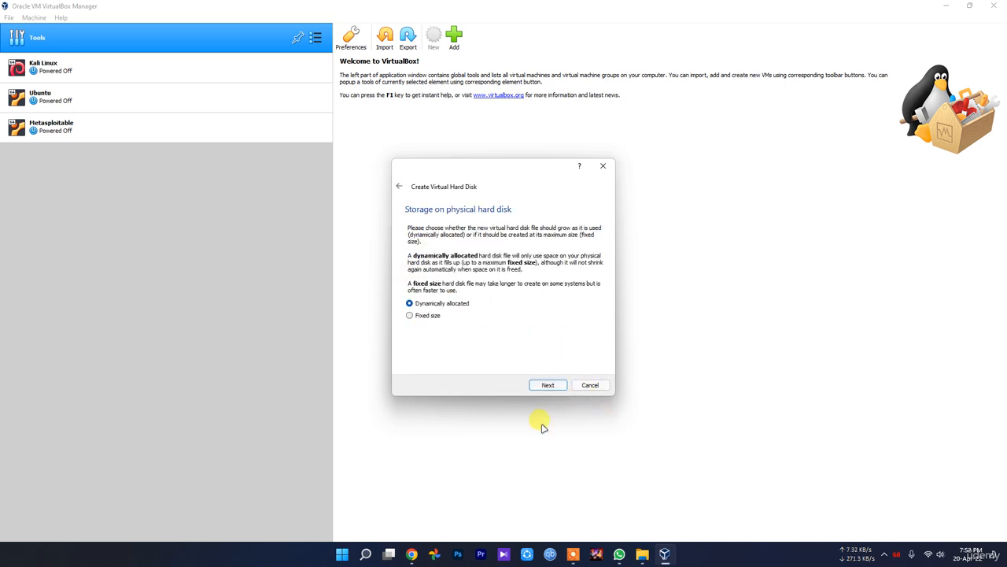
{"action": "left_click", "coordinate": [549, 385]}
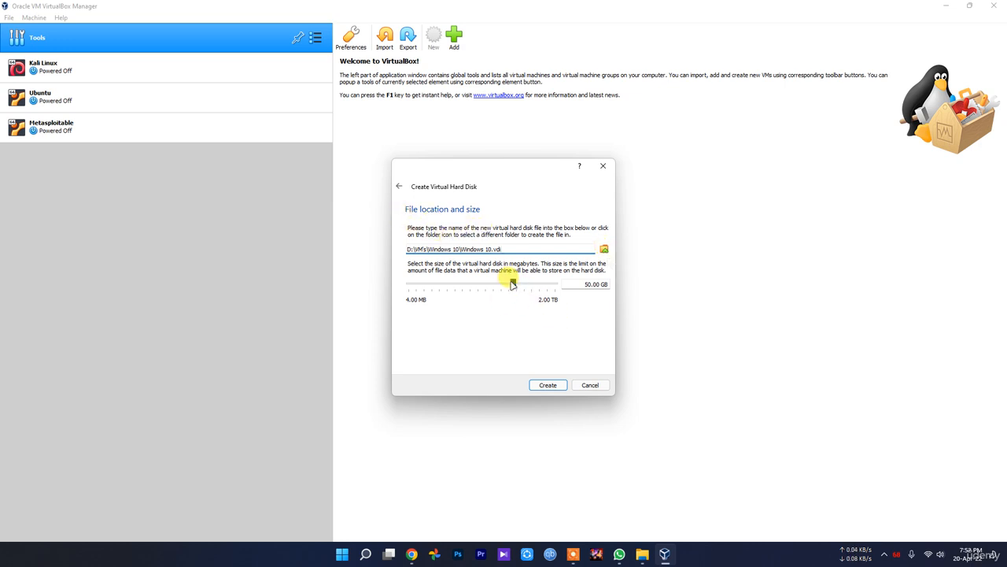
{"action": "left_click_drag", "start_coordinate": [512, 287], "coordinate": [509, 289]}
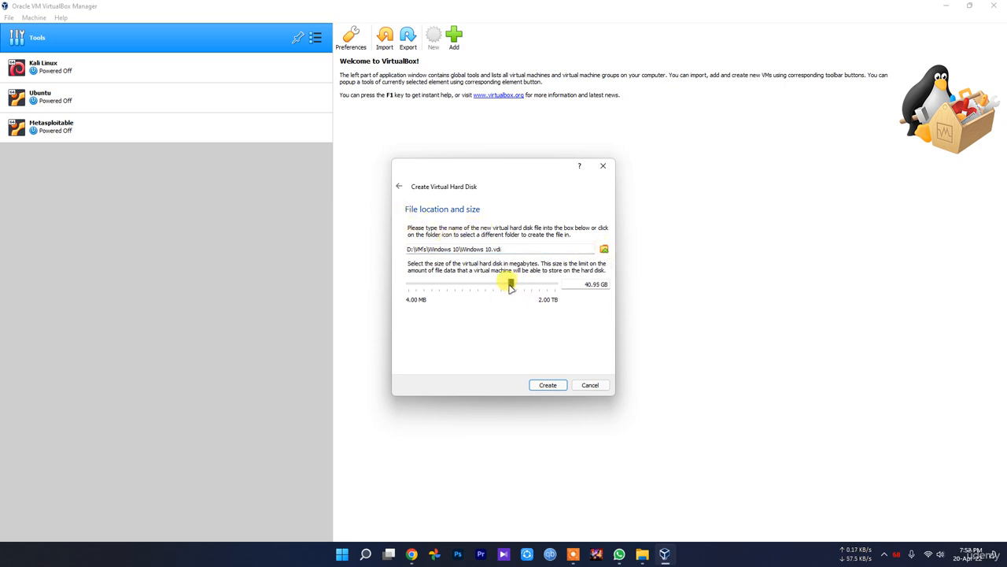
{"action": "mouse_move", "coordinate": [507, 292]}
{"action": "left_click", "coordinate": [551, 385]}
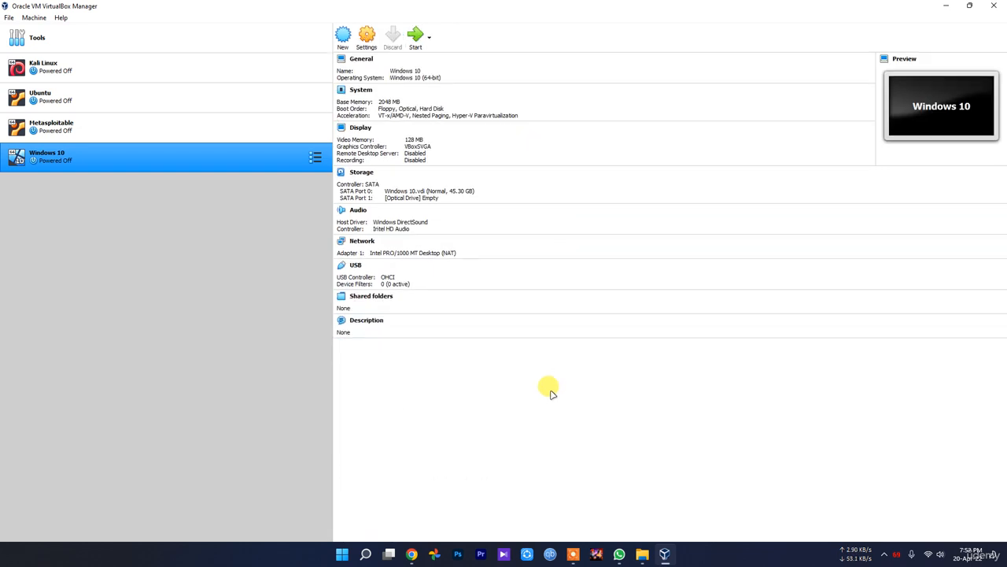
Step: Open the Windows 10 machine's settings and set both Shared Clipboard and Drag'n'Drop to Bidirectional
{"action": "left_click", "coordinate": [368, 39]}
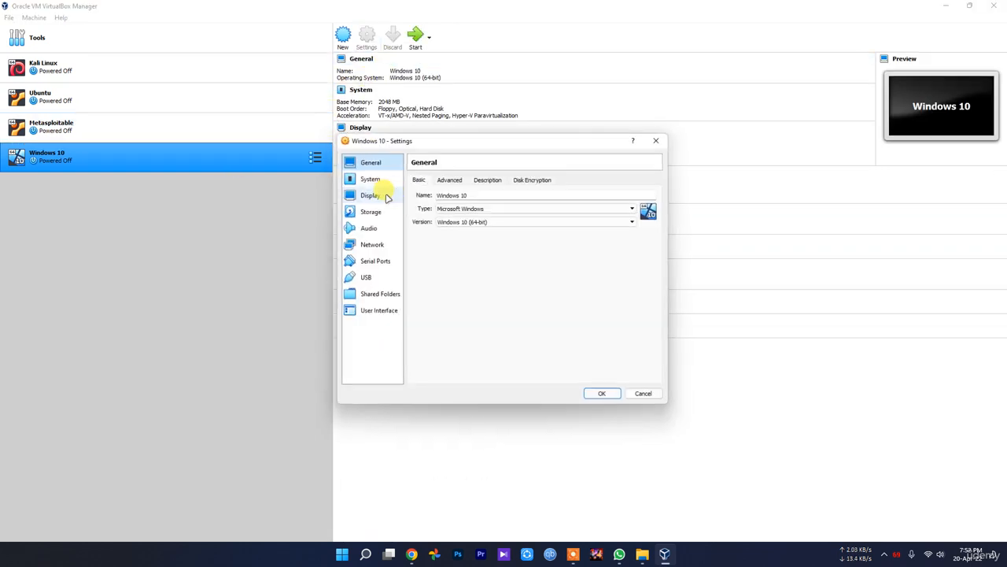
{"action": "left_click", "coordinate": [460, 181]}
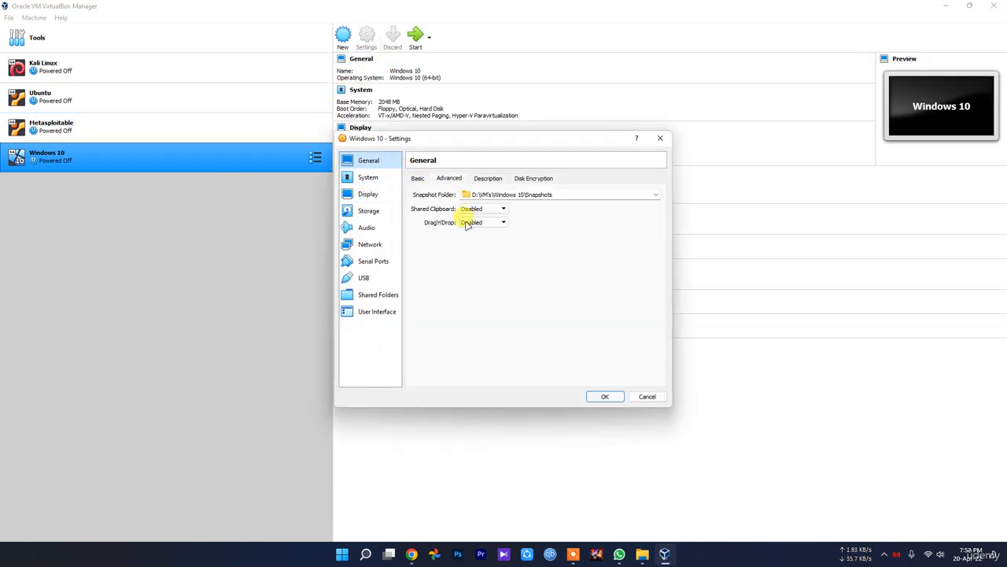
{"action": "left_click", "coordinate": [486, 209]}
{"action": "left_click", "coordinate": [482, 238]}
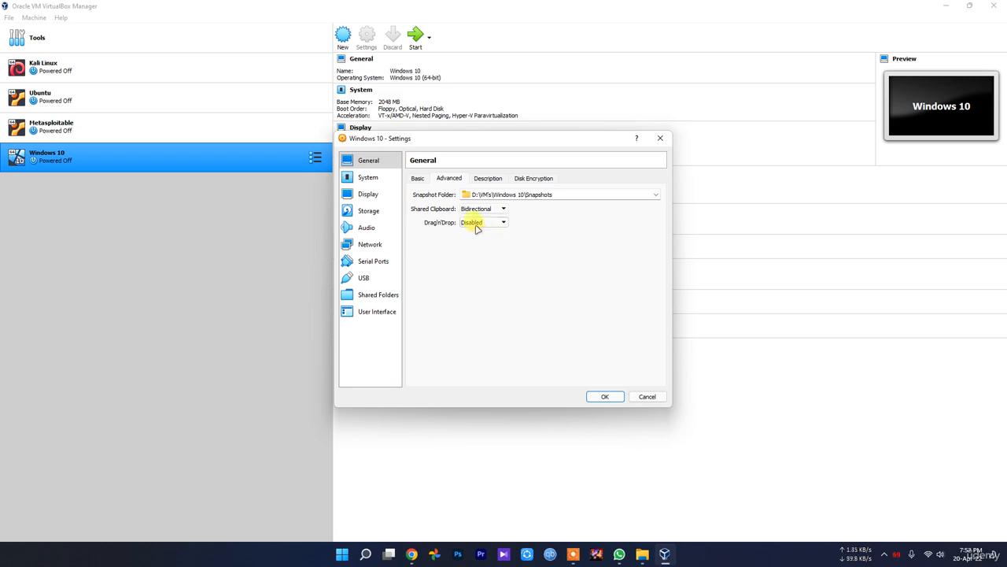
{"action": "left_click", "coordinate": [479, 223]}
{"action": "left_click", "coordinate": [485, 252]}
{"action": "left_click", "coordinate": [473, 223]}
Step: Set the virtual machine's processor count to 2 in its system settings
{"action": "left_click", "coordinate": [488, 179]}
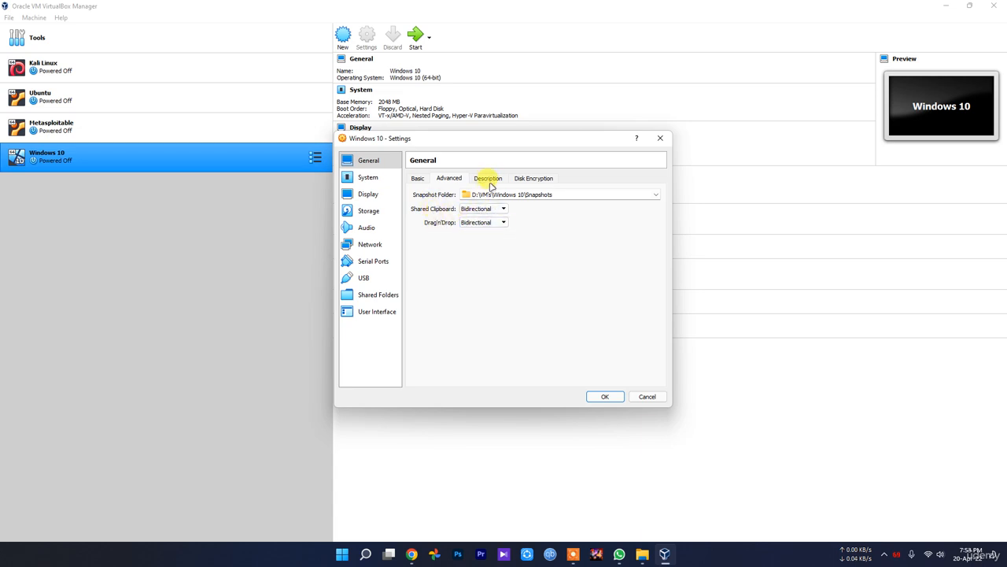
{"action": "left_click", "coordinate": [488, 179]}
{"action": "left_click", "coordinate": [554, 180]}
{"action": "left_click", "coordinate": [368, 177]}
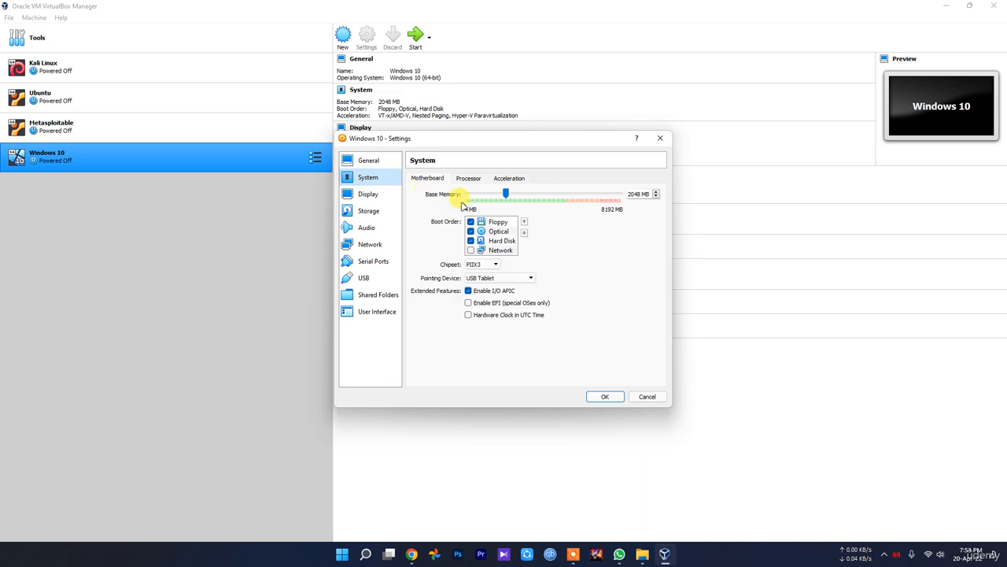
{"action": "left_click", "coordinate": [469, 180]}
{"action": "left_click_drag", "start_coordinate": [467, 194], "coordinate": [482, 194]}
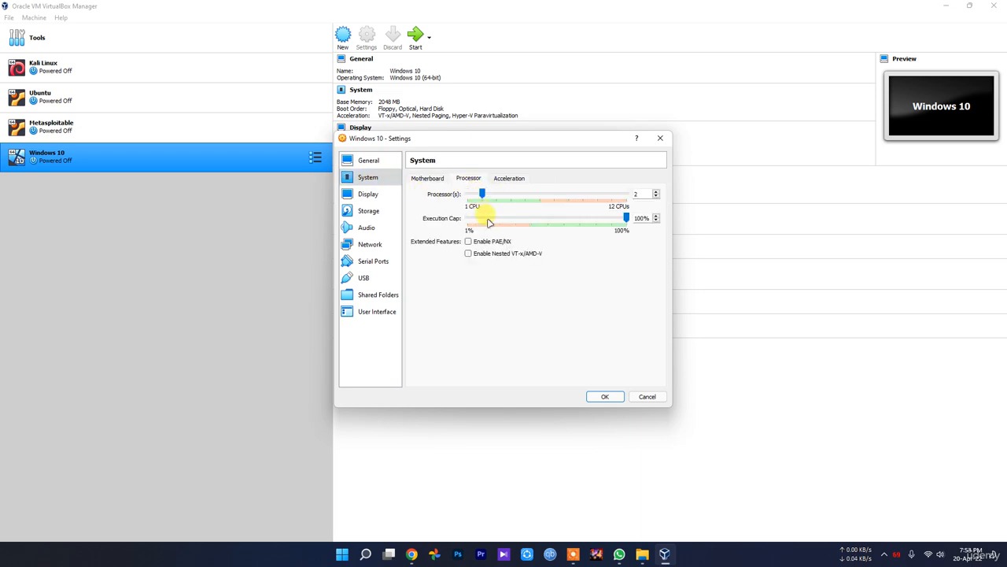
Step: Try to load a disk file from the MSEdge.Win10.VirtualBox folder into the machine's empty optical drive
{"action": "left_click", "coordinate": [371, 194]}
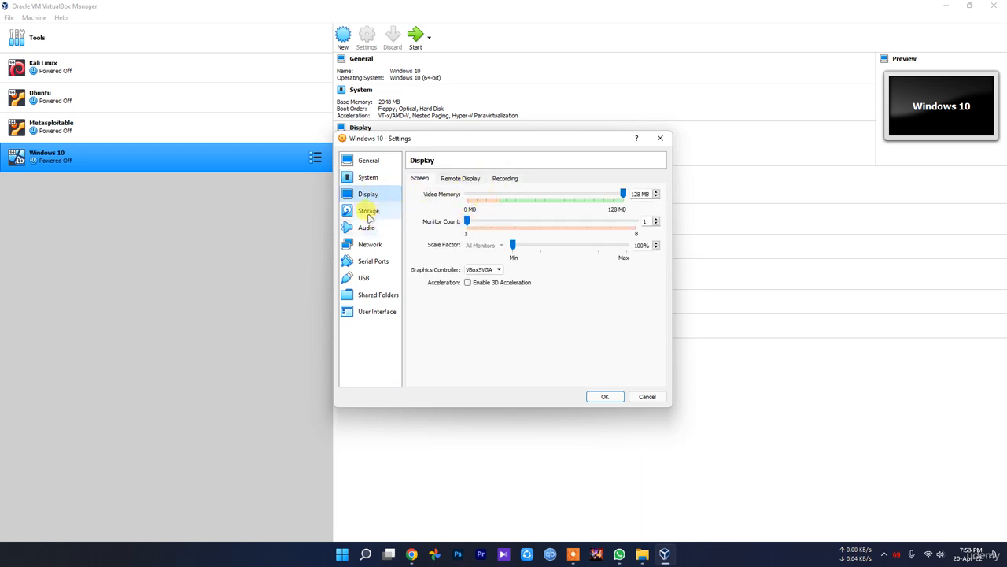
{"action": "left_click", "coordinate": [370, 217]}
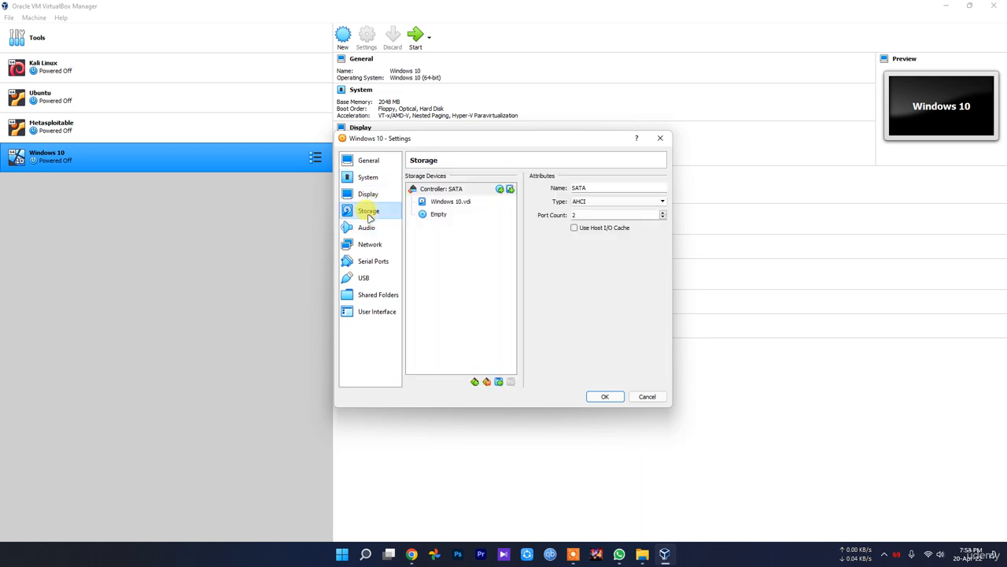
{"action": "left_click", "coordinate": [440, 214]}
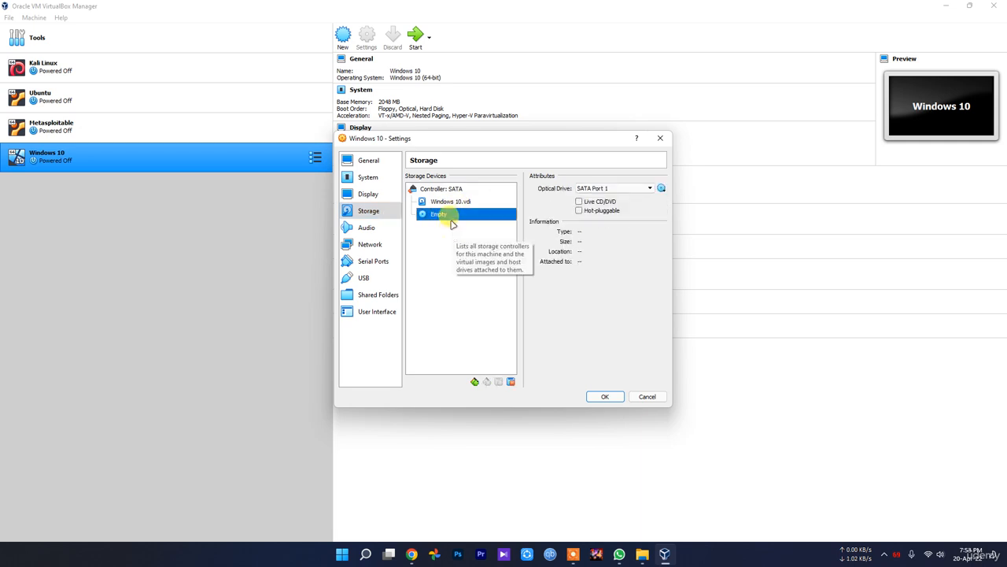
{"action": "left_click", "coordinate": [661, 188]}
{"action": "left_click", "coordinate": [686, 214]}
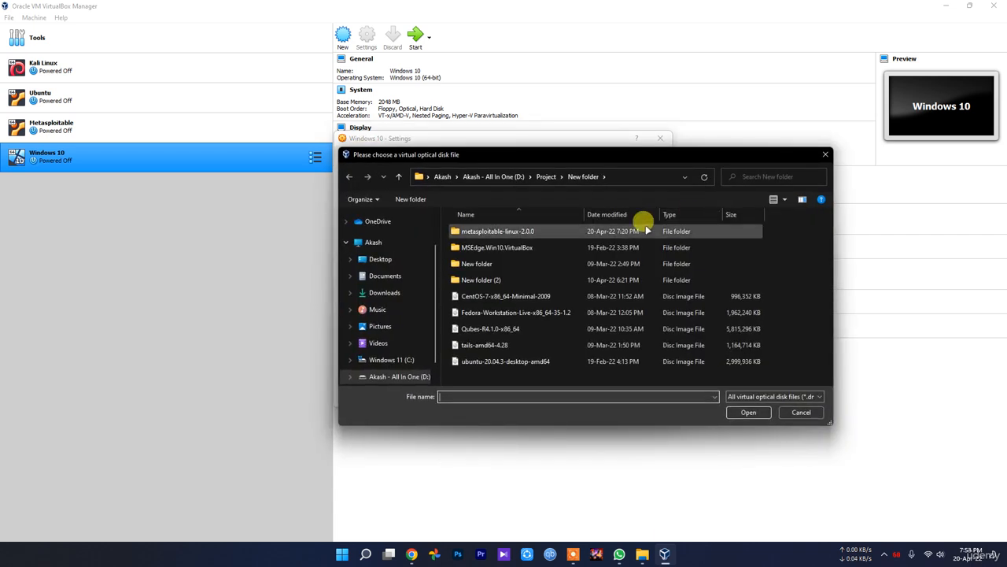
{"action": "double_click", "coordinate": [508, 247]}
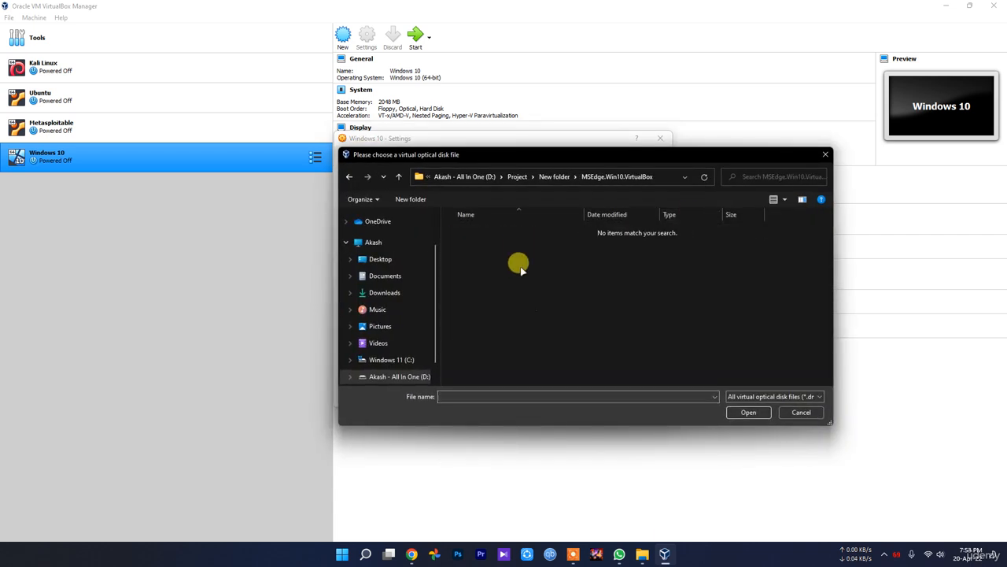
{"action": "key", "text": "alt+Left"}
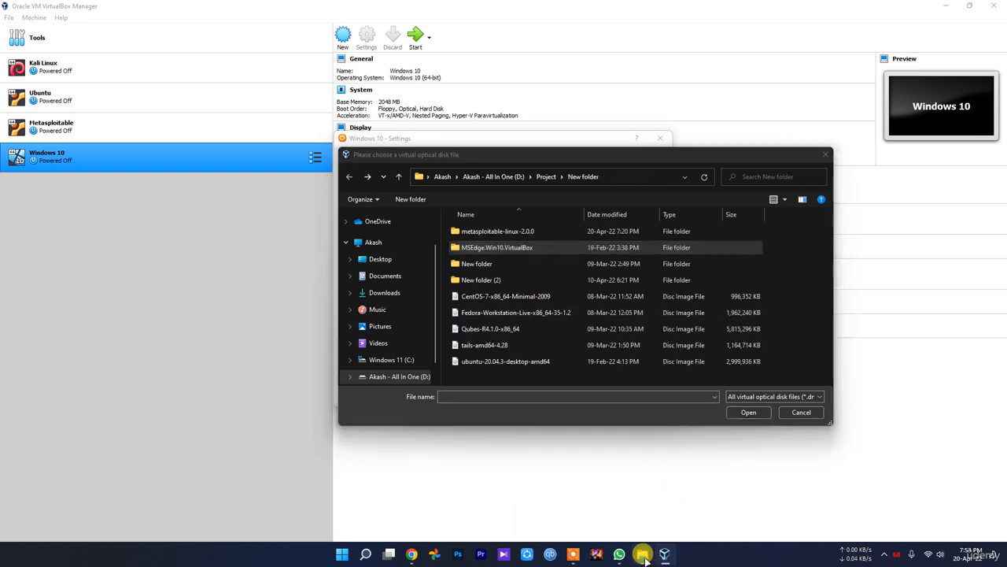
Step: Check the MSEdge.Win10.VirtualBox folder and its parent in File Explorer, then return to VirtualBox and cancel the optical disk selection
{"action": "mouse_move", "coordinate": [642, 554]}
{"action": "left_click", "coordinate": [603, 517]}
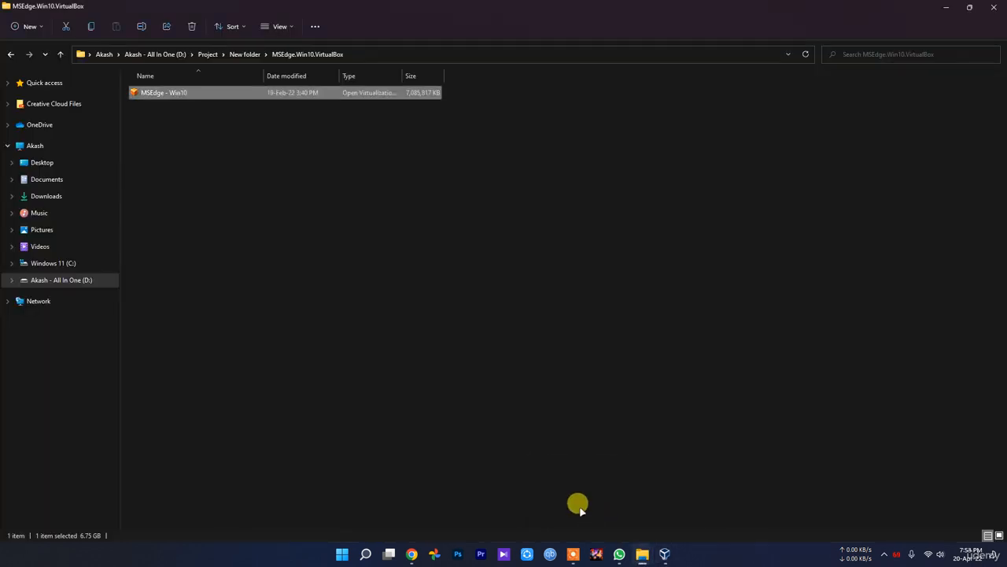
{"action": "key", "text": "alt+Left"}
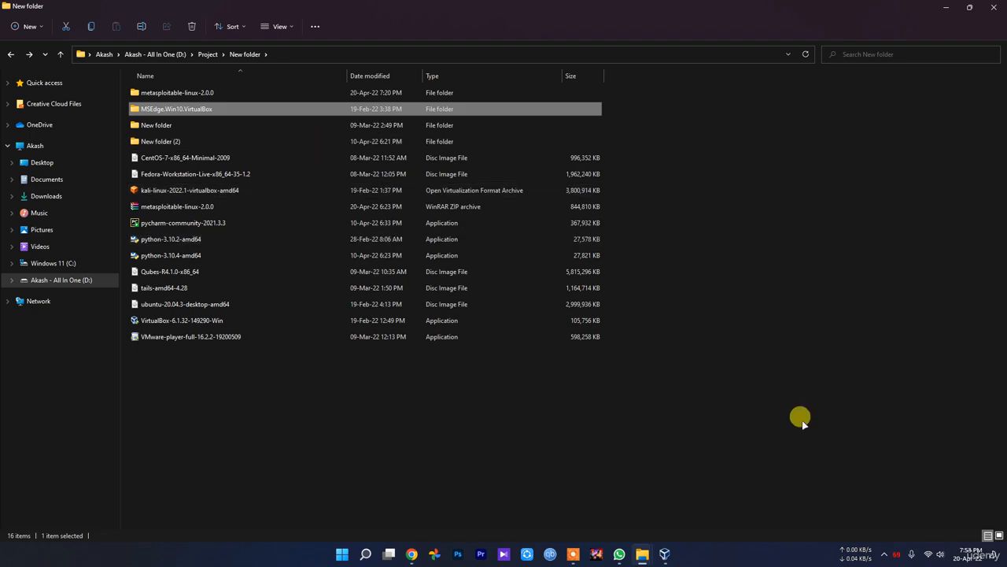
{"action": "left_click", "coordinate": [665, 554]}
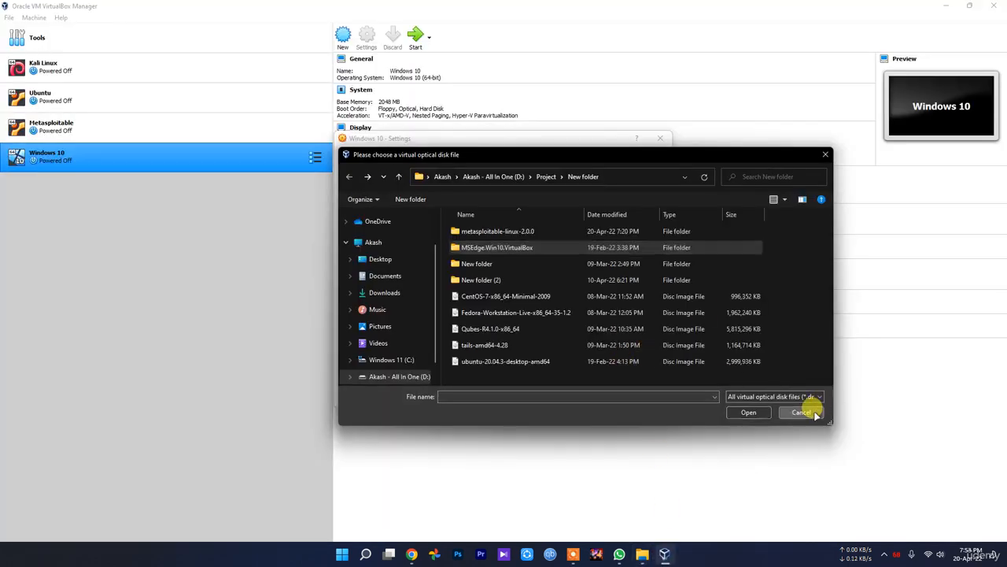
{"action": "left_click", "coordinate": [803, 412]}
Step: Browse the D: drive's Project folder for a disk file to replace Windows 10.vdi, then cancel the selection
{"action": "left_click", "coordinate": [449, 189]}
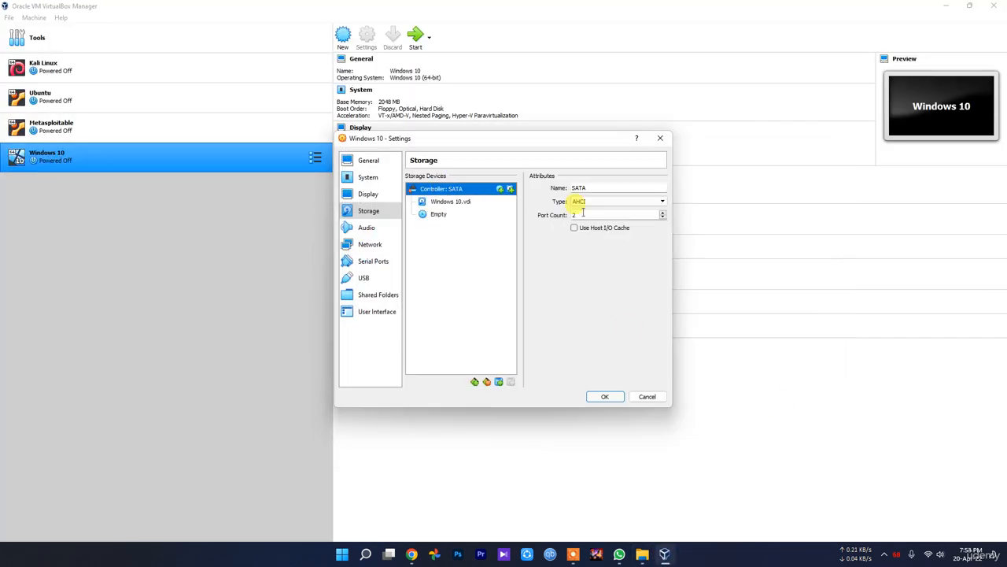
{"action": "left_click", "coordinate": [472, 202]}
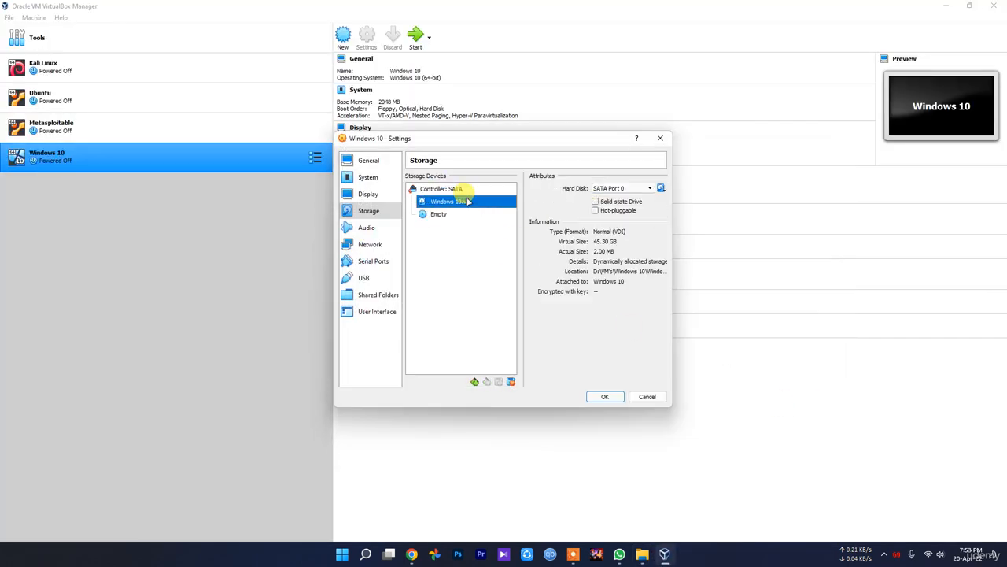
{"action": "left_click", "coordinate": [662, 190]}
{"action": "left_click", "coordinate": [692, 211]}
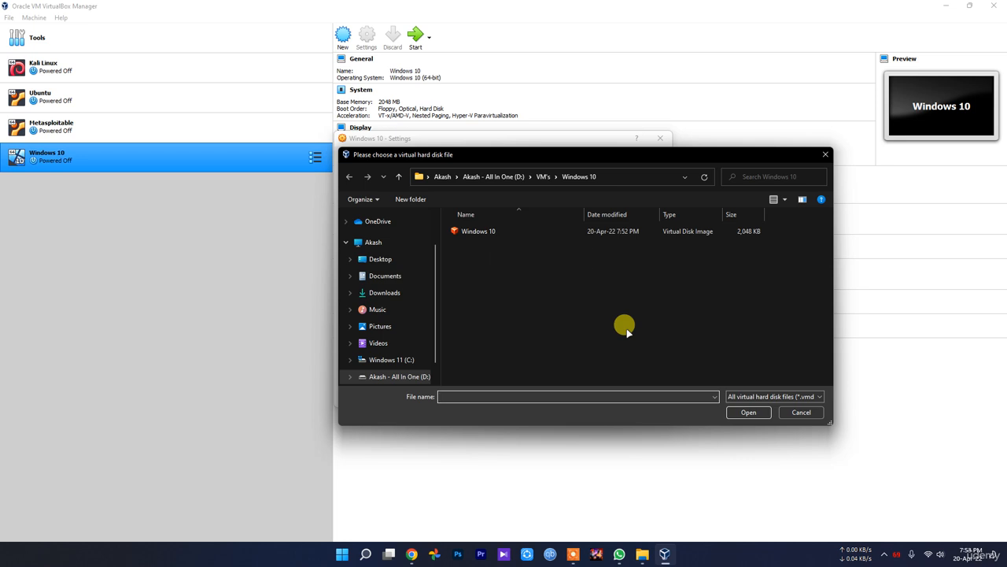
{"action": "scroll", "coordinate": [397, 359], "scroll_direction": "down", "scroll_amount": 1}
{"action": "left_click", "coordinate": [398, 355]}
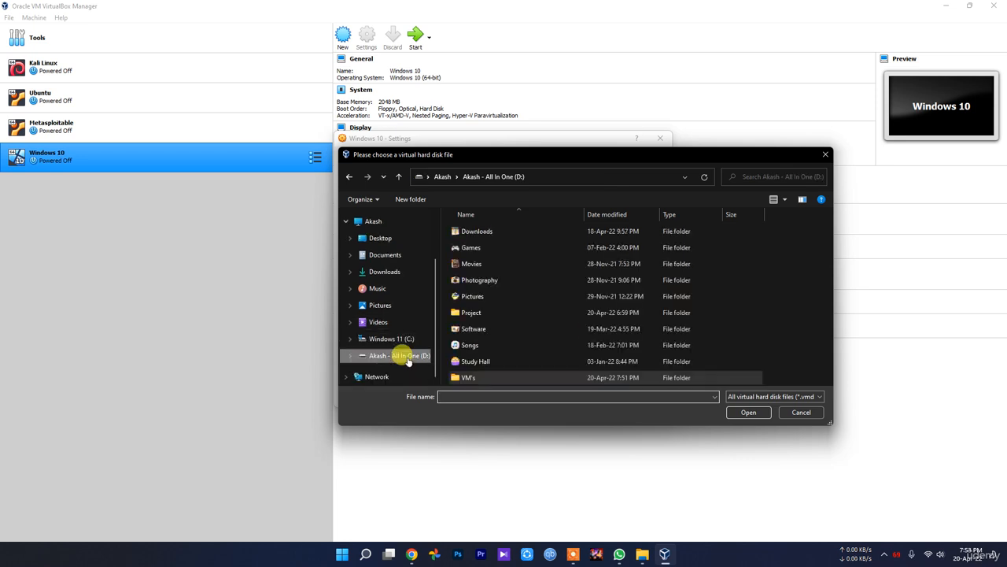
{"action": "double_click", "coordinate": [477, 313]}
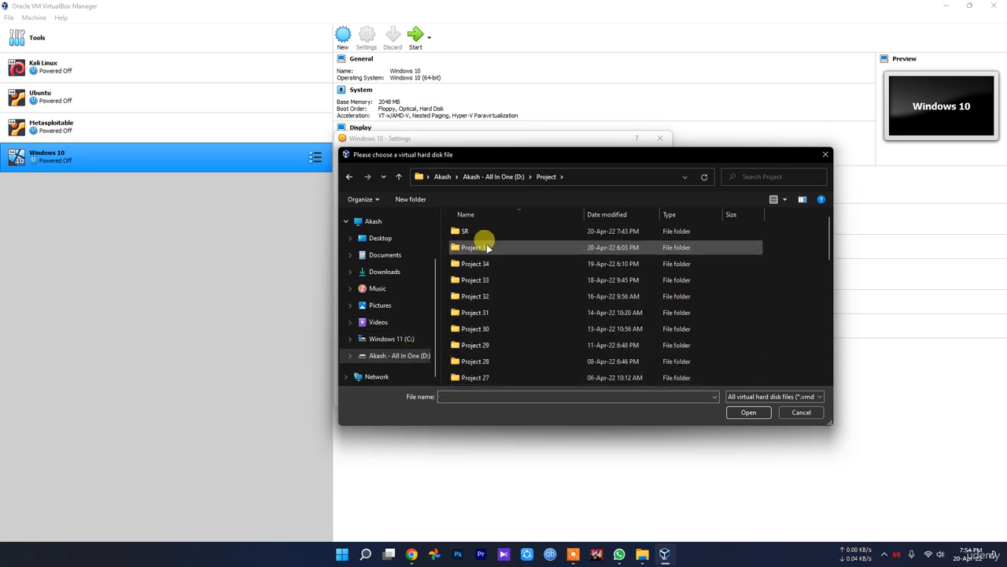
{"action": "scroll", "coordinate": [504, 315], "scroll_direction": "down", "scroll_amount": 9}
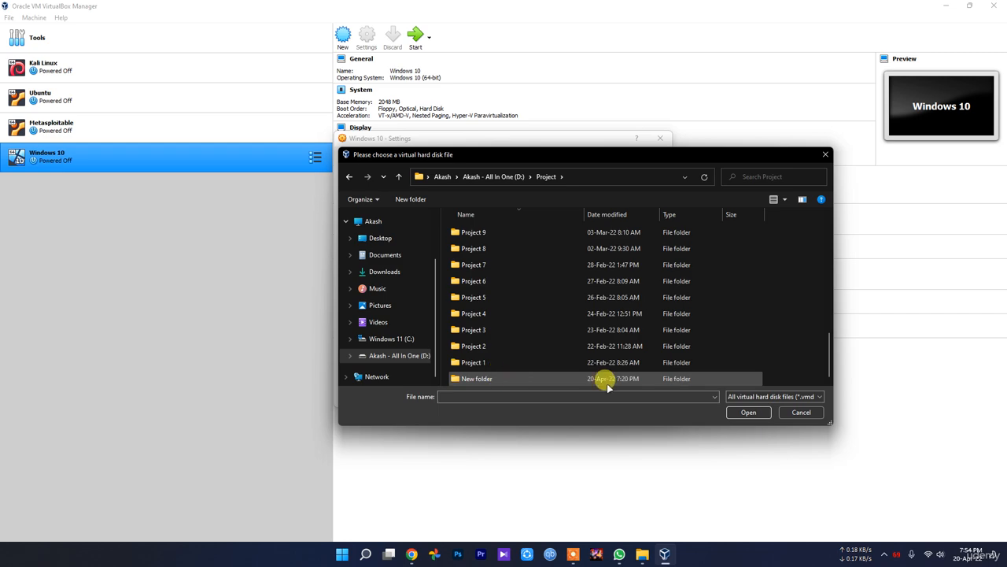
{"action": "left_click", "coordinate": [803, 412]}
Step: Try again to choose an optical disk file from the MSEdge.Win10.VirtualBox folder, then cancel the selection
{"action": "left_click", "coordinate": [488, 214]}
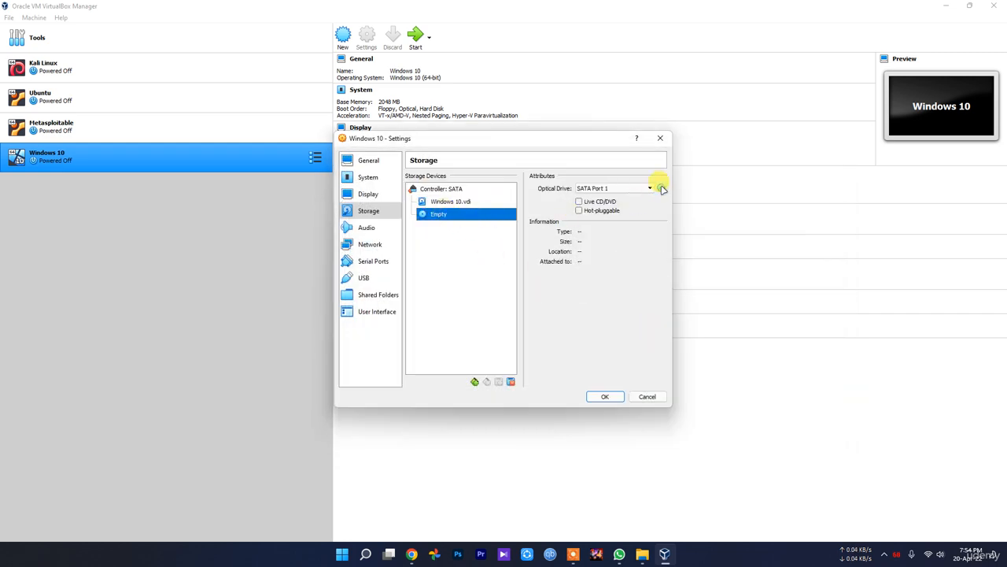
{"action": "left_click", "coordinate": [661, 188]}
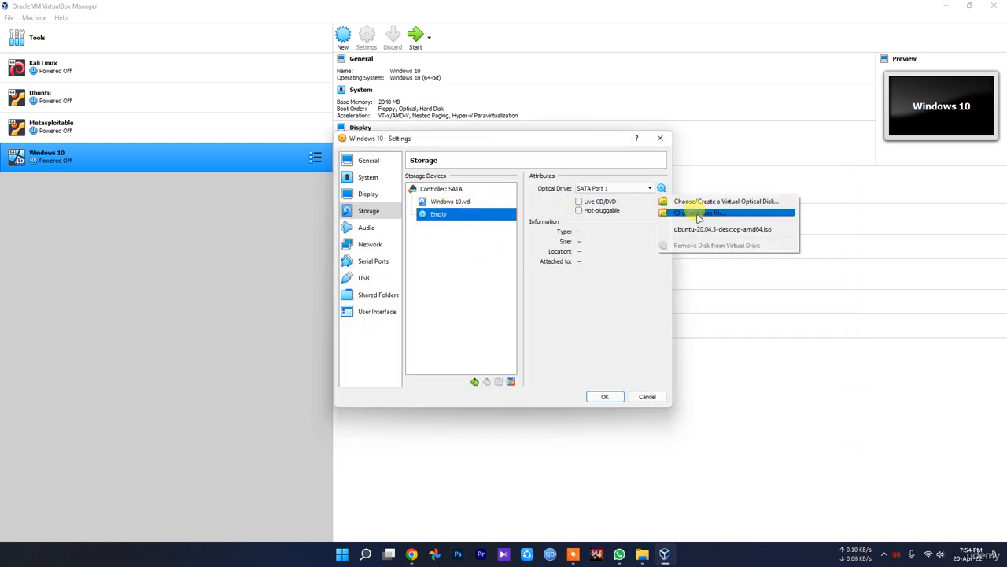
{"action": "left_click", "coordinate": [699, 214]}
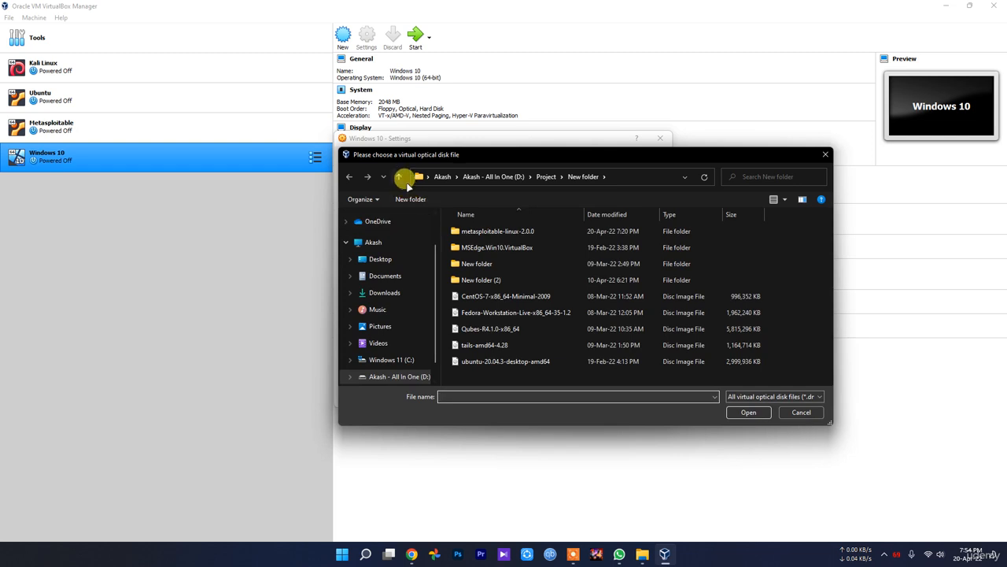
{"action": "double_click", "coordinate": [516, 248]}
{"action": "left_click", "coordinate": [802, 411]}
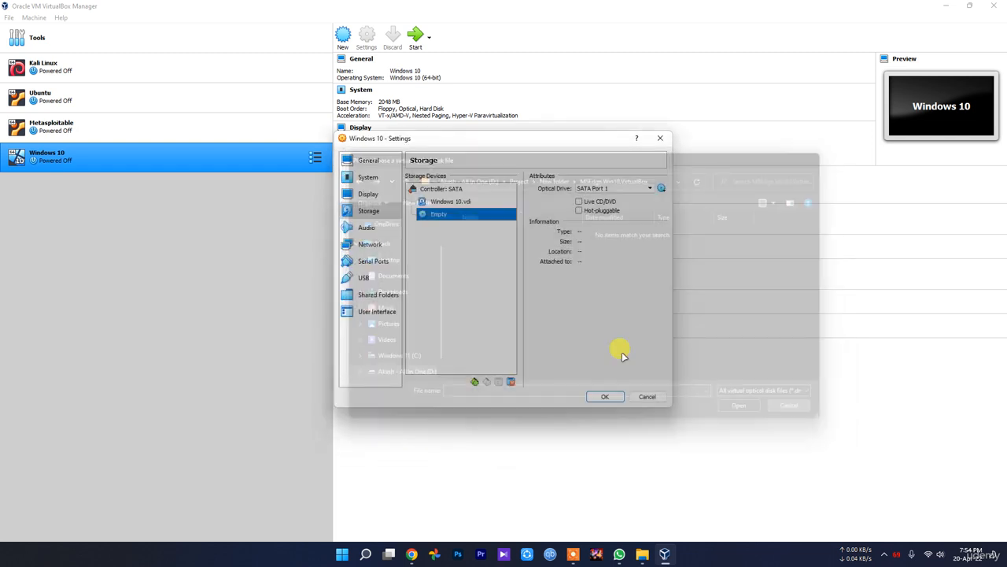
Step: Try to find a hard disk file in the D: drive's MSEdge.Win10.VirtualBox folder to replace Windows 10.vdi, then cancel the selection
{"action": "left_click", "coordinate": [450, 203]}
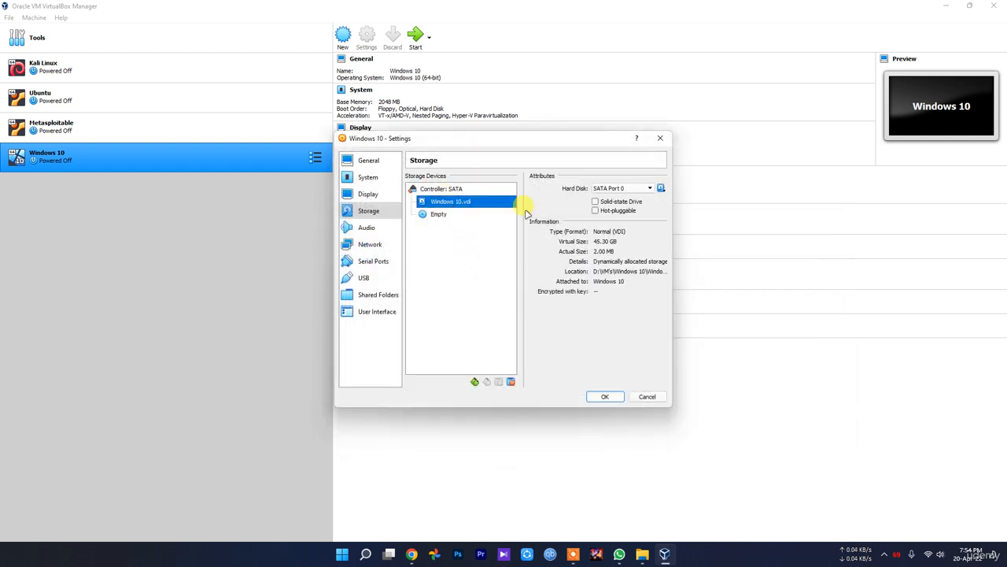
{"action": "left_click", "coordinate": [662, 189]}
{"action": "left_click", "coordinate": [712, 217]}
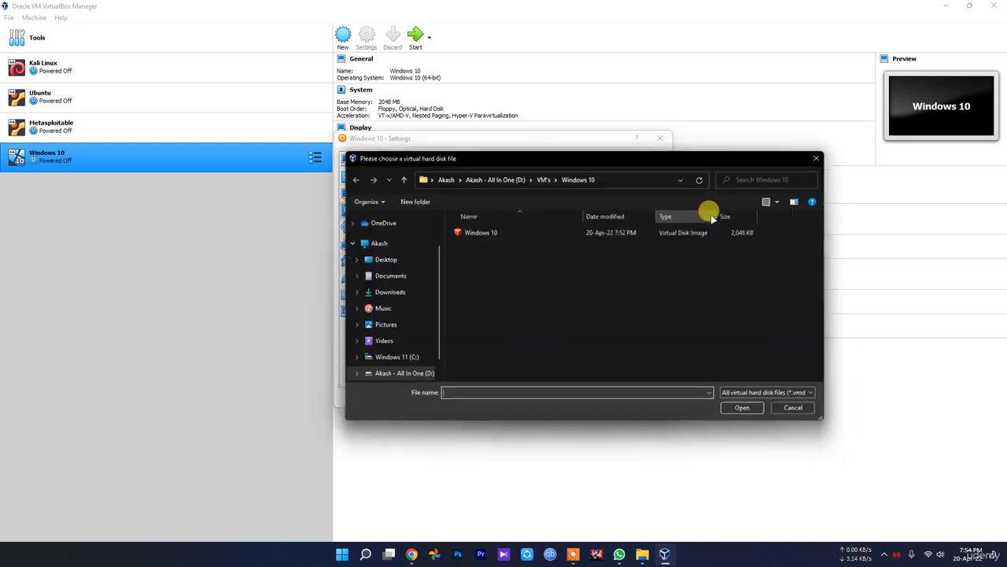
{"action": "left_click", "coordinate": [401, 176]}
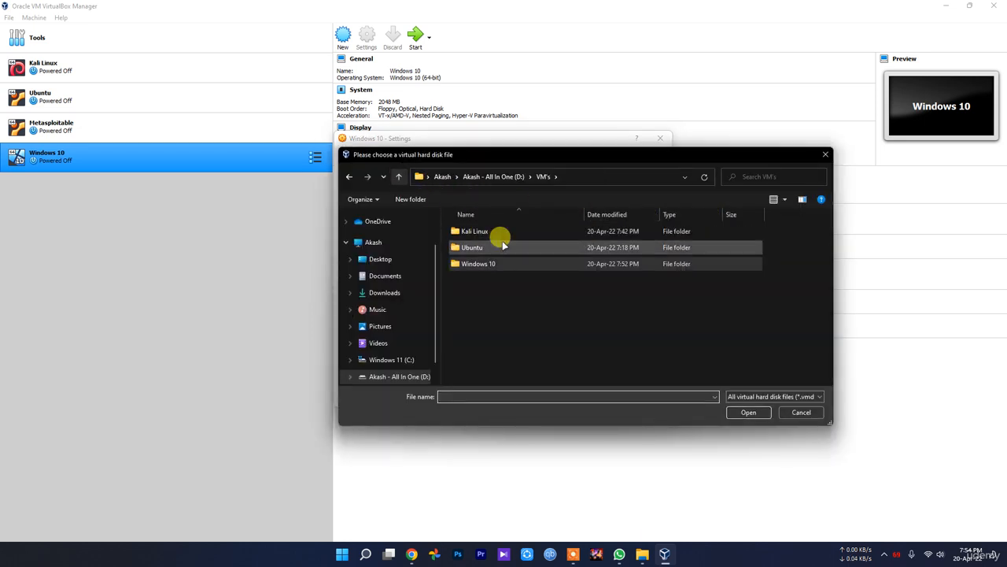
{"action": "left_click", "coordinate": [399, 176]}
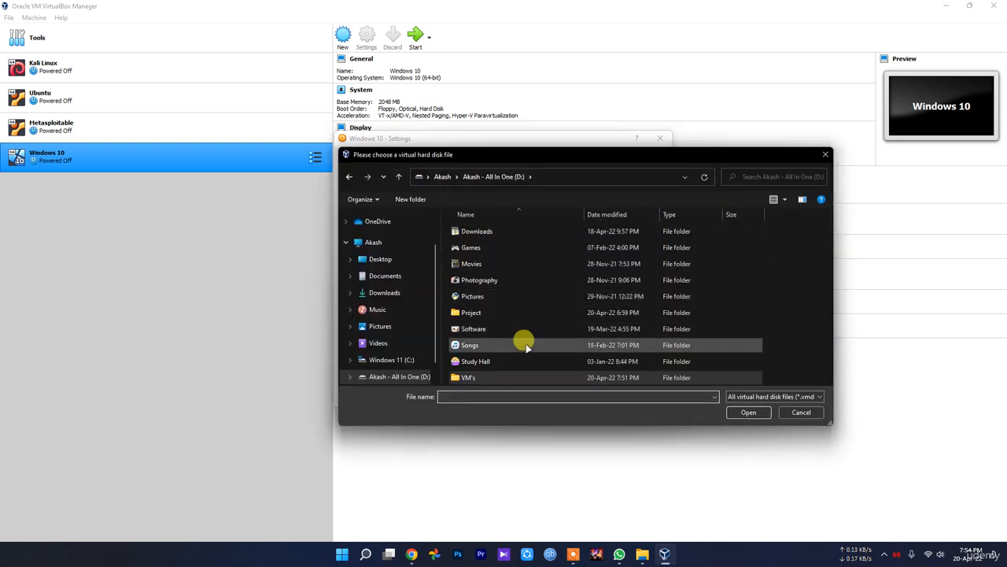
{"action": "double_click", "coordinate": [476, 312]}
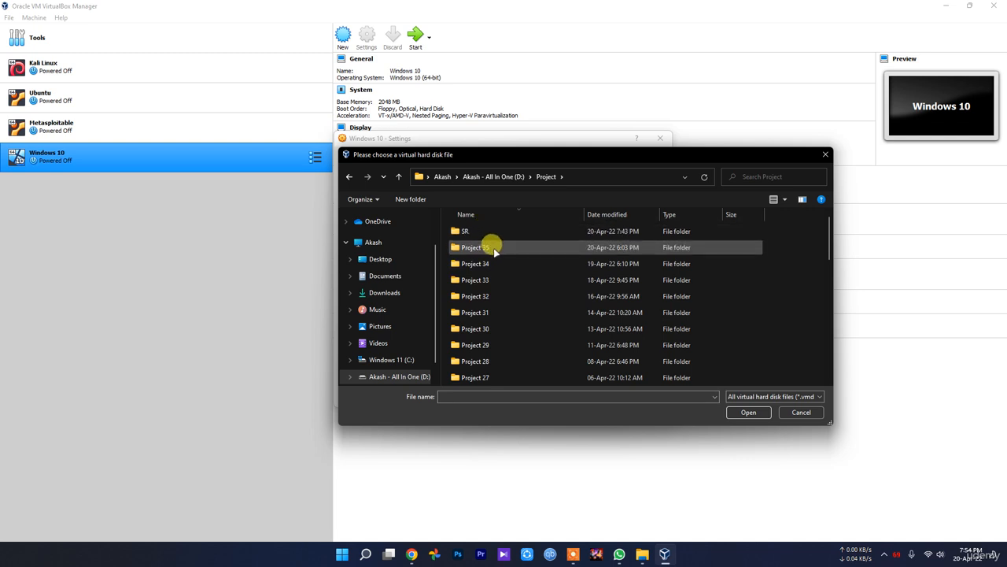
{"action": "scroll", "coordinate": [512, 346], "scroll_direction": "down", "scroll_amount": 9}
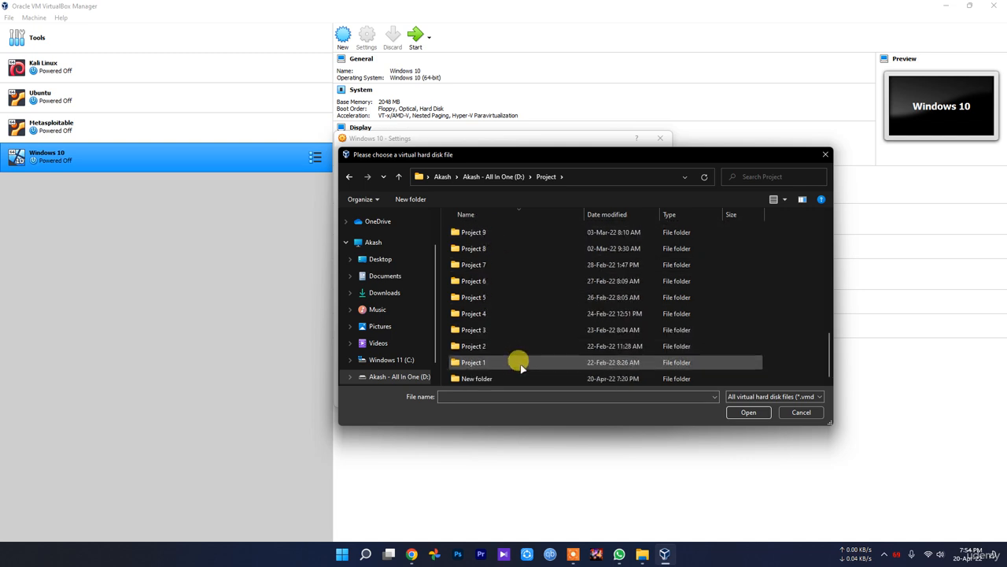
{"action": "double_click", "coordinate": [506, 381]}
{"action": "double_click", "coordinate": [506, 244]}
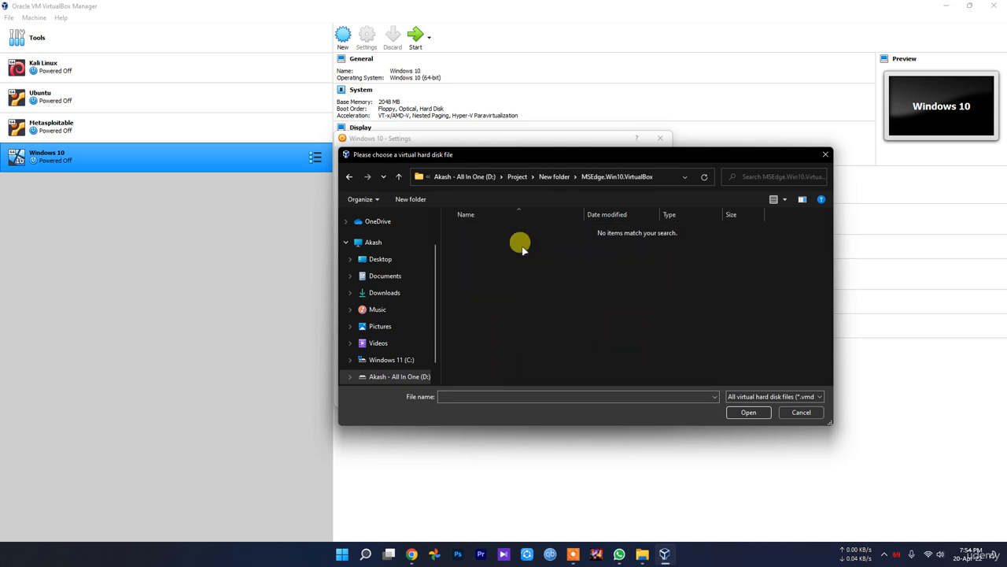
{"action": "key", "text": "alt+Left"}
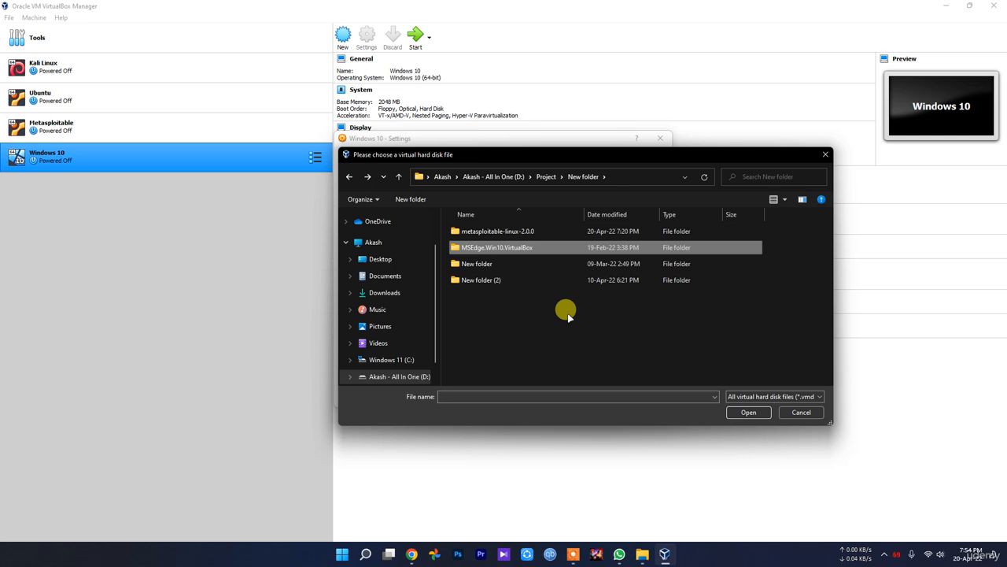
{"action": "left_click", "coordinate": [801, 413]}
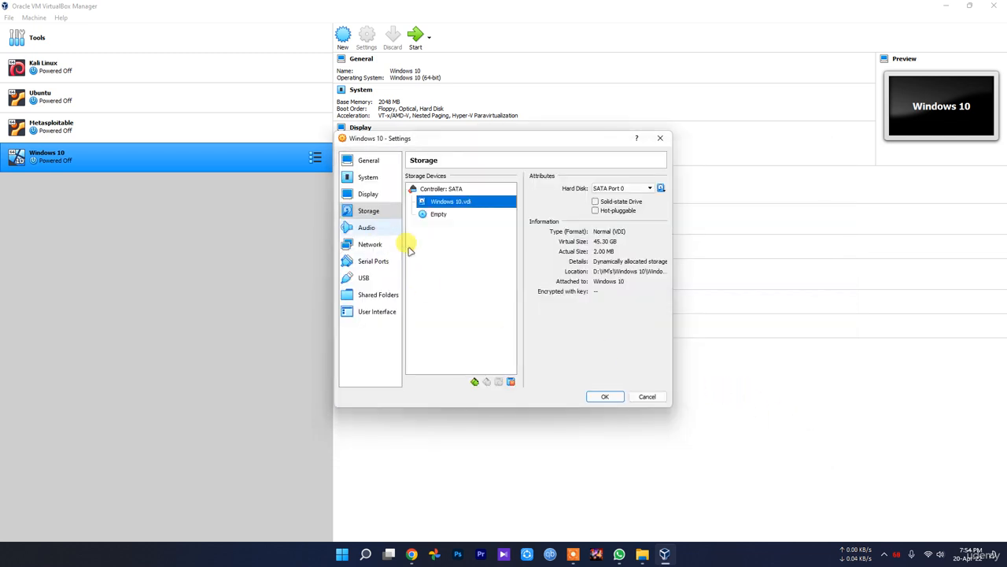
Step: Check the attachment types offered for the SATA controller, then close the Windows 10 machine's settings without saving
{"action": "left_click", "coordinate": [437, 191]}
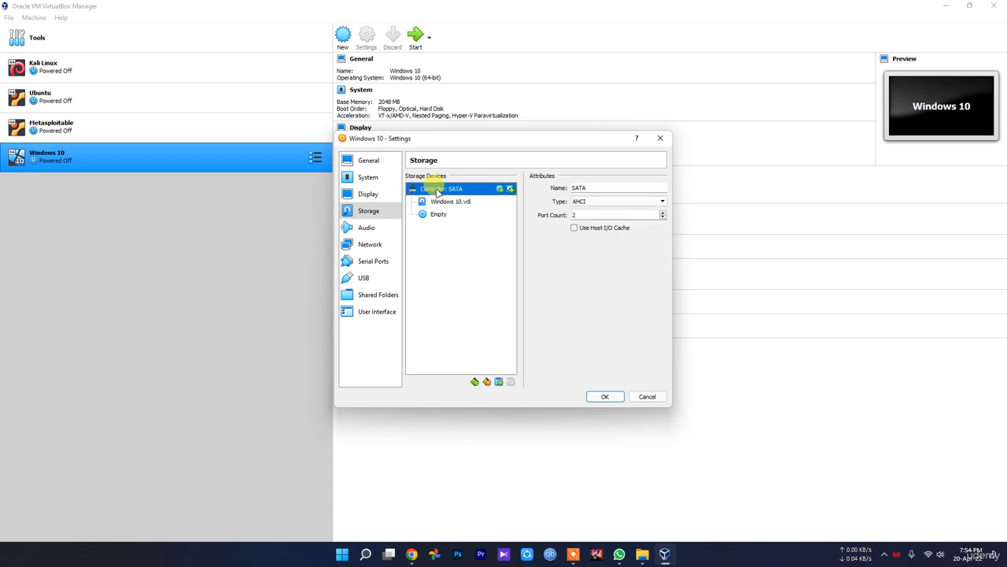
{"action": "left_click", "coordinate": [499, 382]}
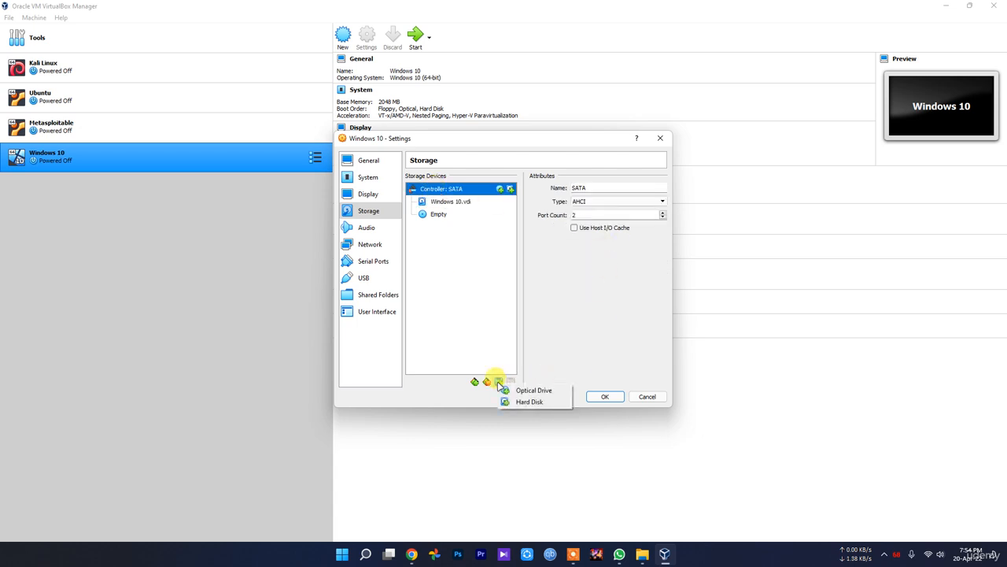
{"action": "left_click", "coordinate": [608, 332]}
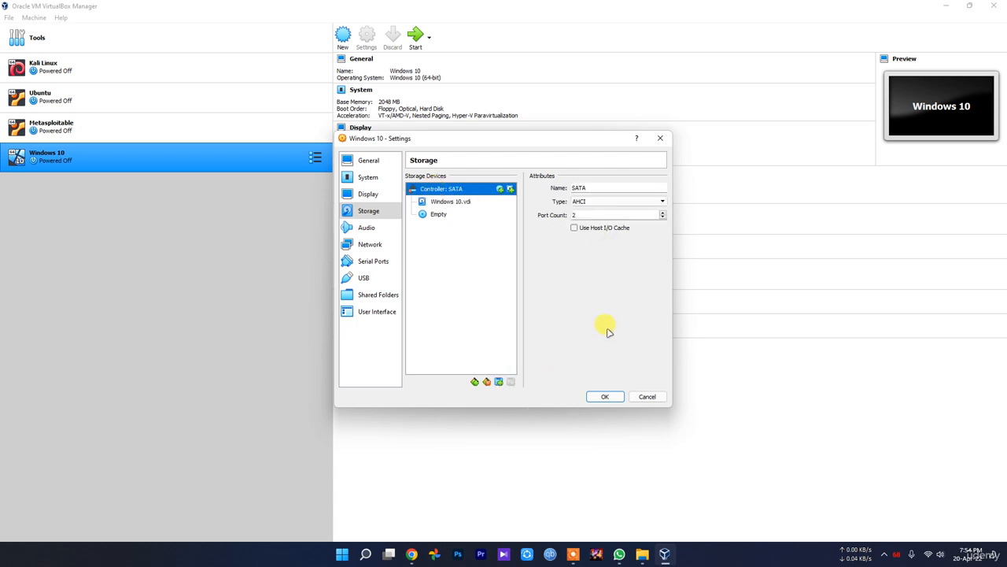
{"action": "left_click", "coordinate": [886, 555]}
{"action": "left_click", "coordinate": [903, 525]}
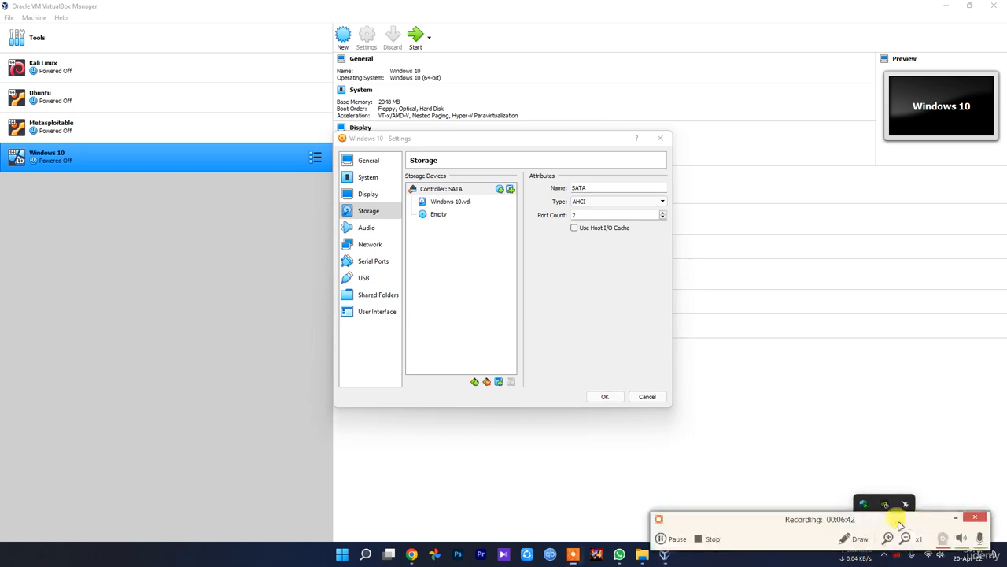
{"action": "left_click", "coordinate": [686, 536]}
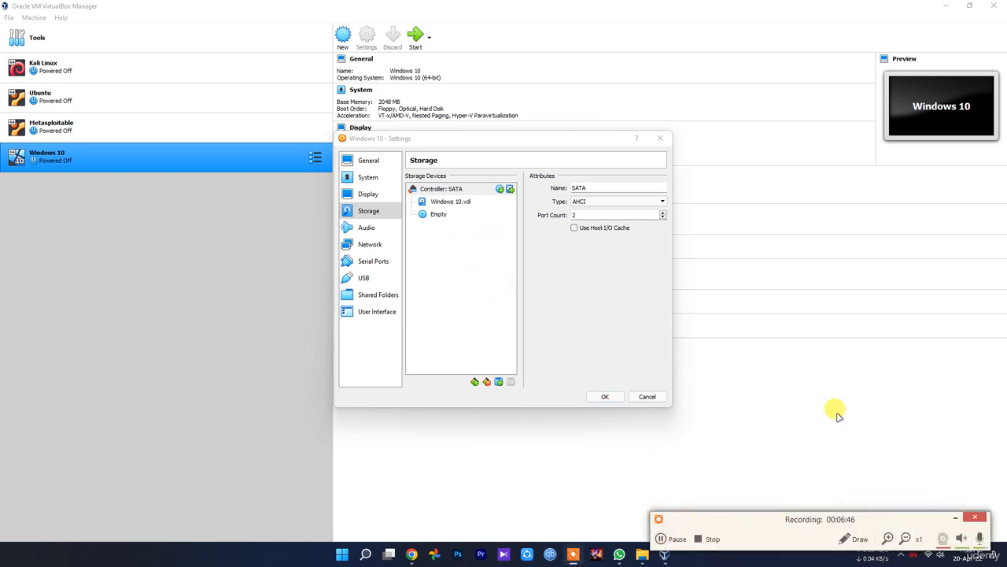
{"action": "left_click", "coordinate": [648, 398]}
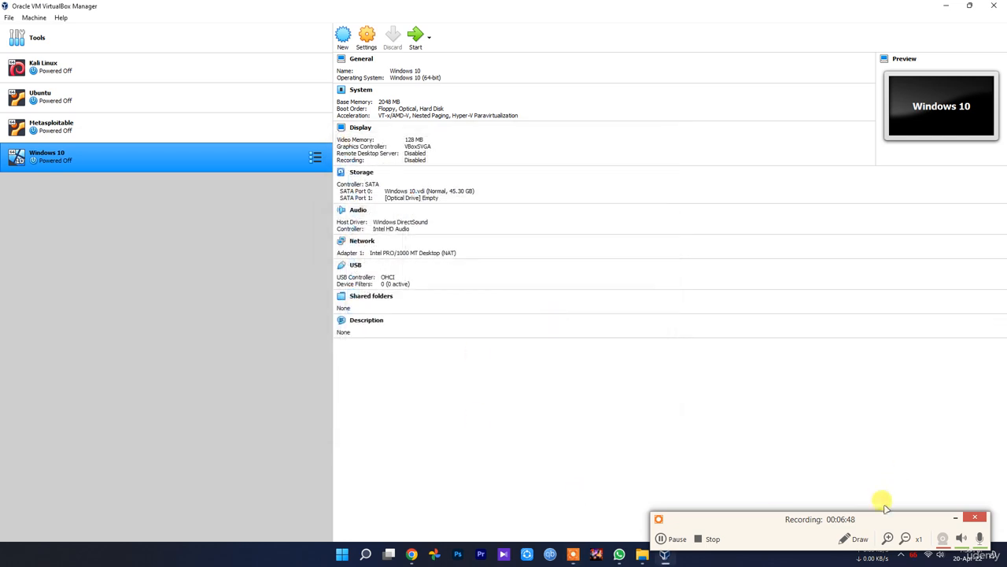
{"action": "left_click", "coordinate": [956, 517]}
Step: Check the image file in the MSEdge.Win10.VirtualBox folder in File Explorer, then return to VirtualBox
{"action": "left_click", "coordinate": [642, 554]}
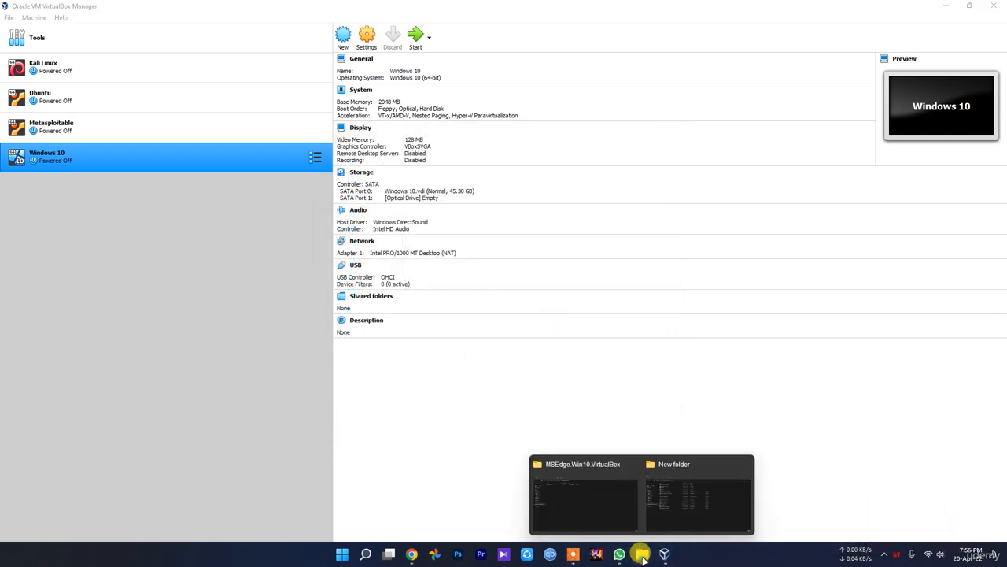
{"action": "left_click", "coordinate": [611, 516]}
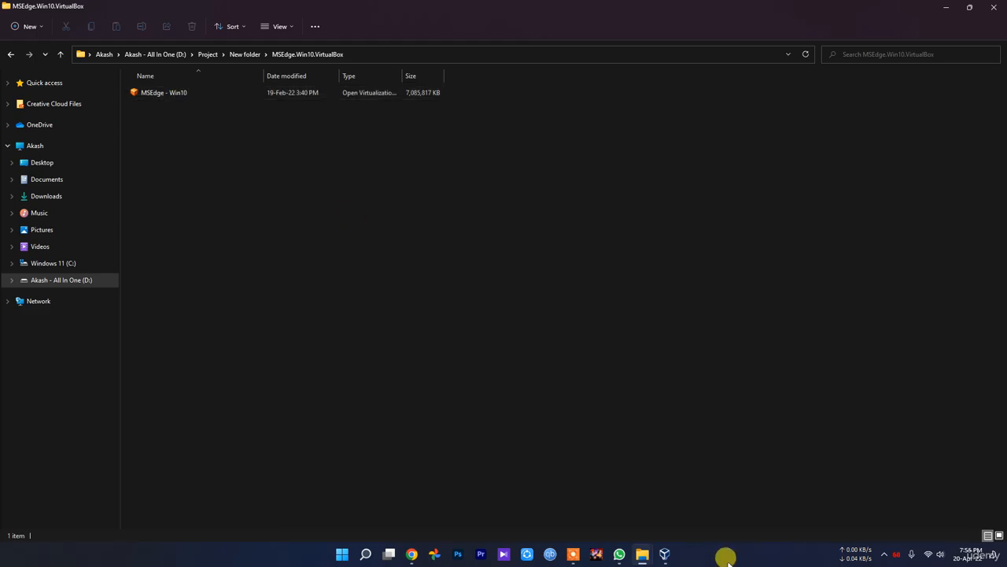
{"action": "left_click", "coordinate": [665, 553]}
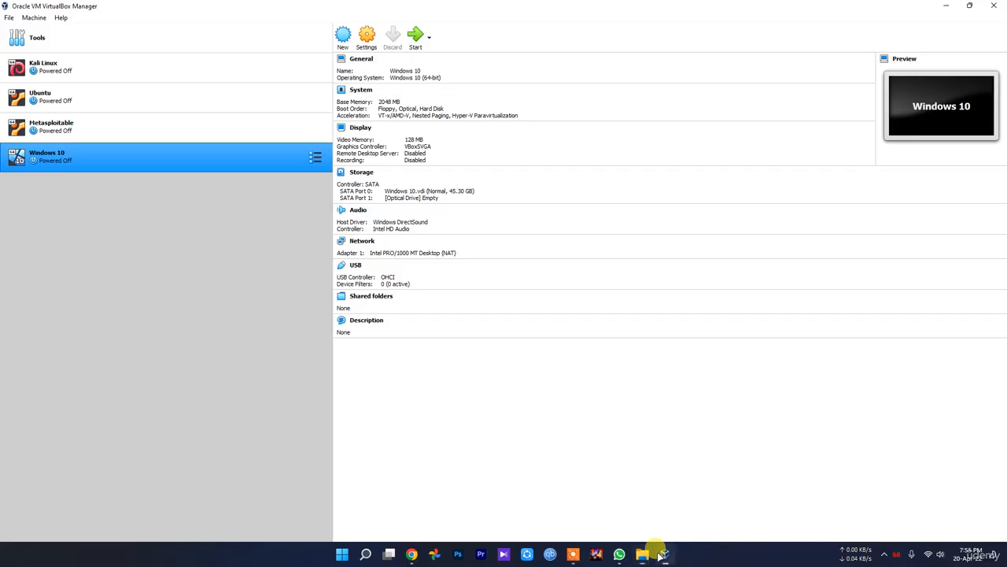
Step: Remove the Windows 10 virtual machine and delete all its files
{"action": "right_click", "coordinate": [63, 162]}
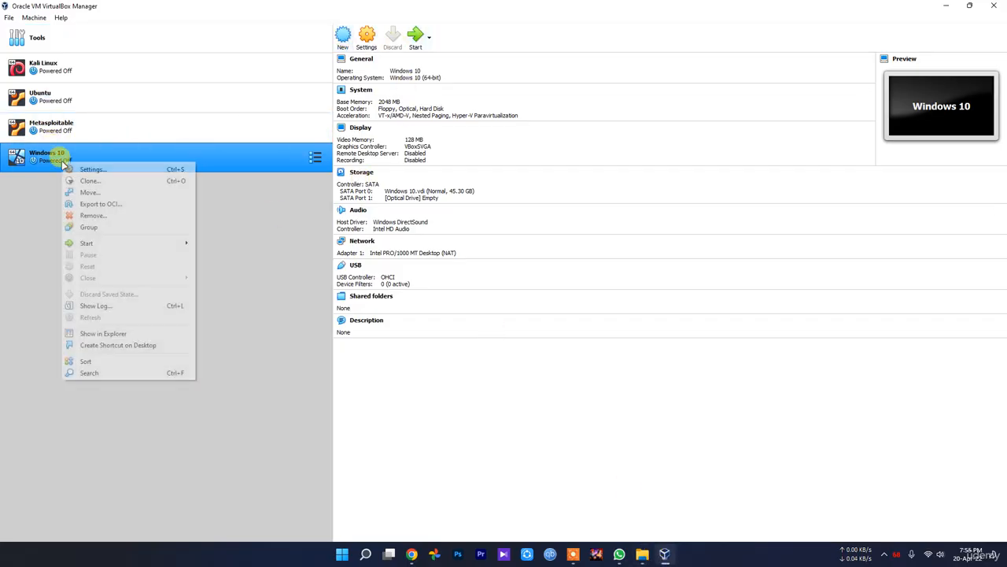
{"action": "left_click", "coordinate": [103, 215]}
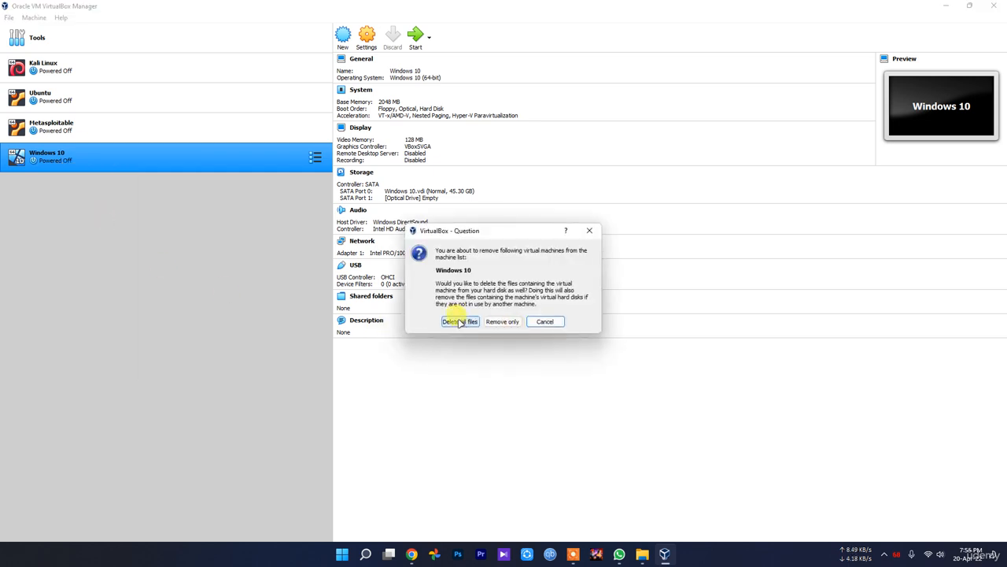
{"action": "left_click", "coordinate": [460, 322]}
Step: Switch to Chrome, close the YouTube tab and review Microsoft Edge Developer's Virtual Machines download page
{"action": "mouse_move", "coordinate": [644, 555]}
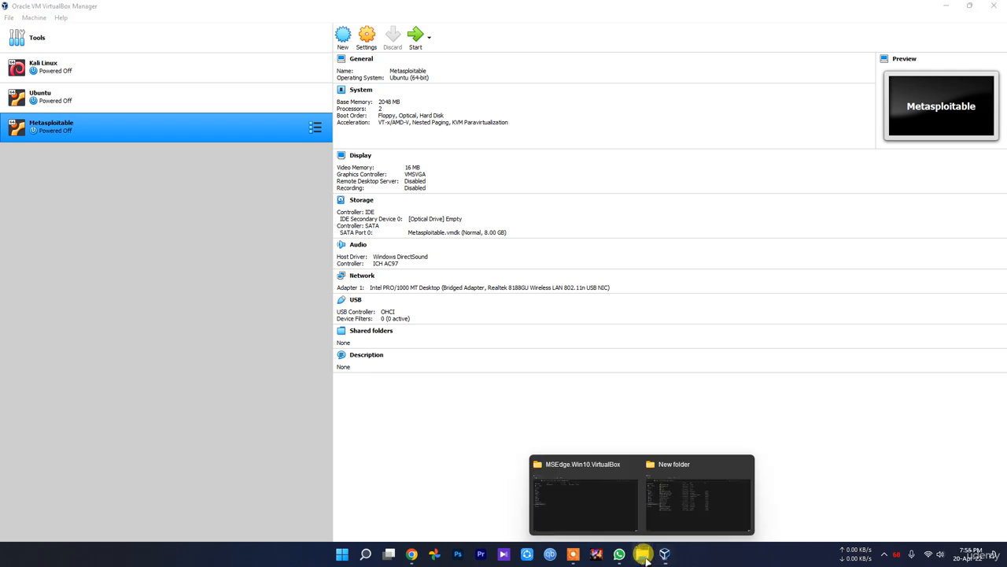
{"action": "left_click", "coordinate": [545, 502]}
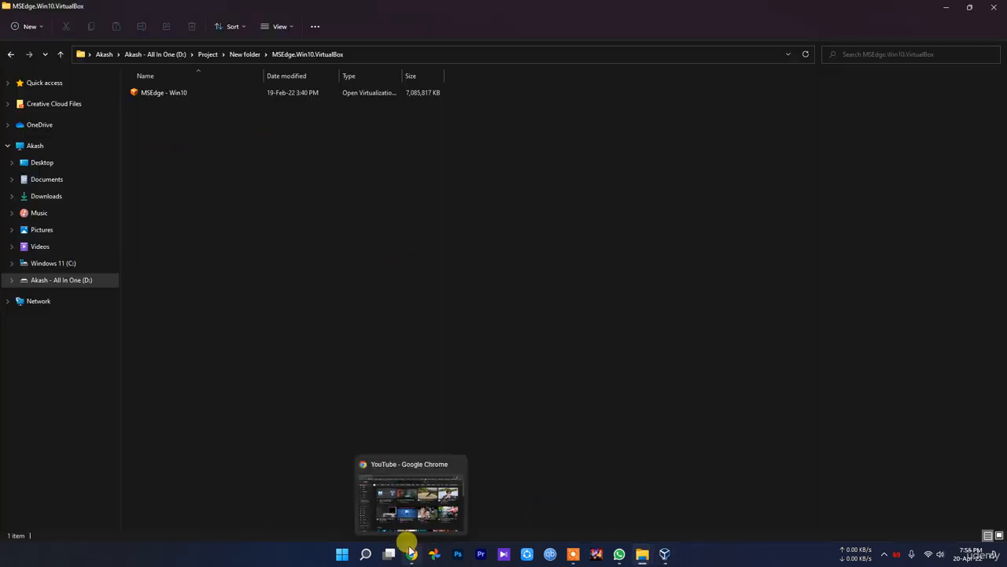
{"action": "left_click", "coordinate": [411, 551]}
{"action": "left_click", "coordinate": [68, 8]}
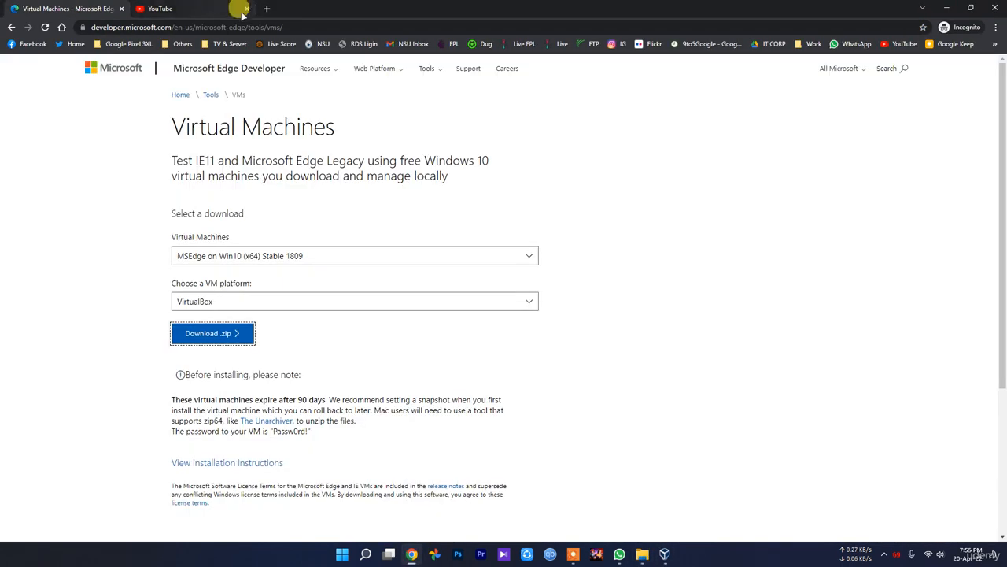
{"action": "left_click", "coordinate": [245, 9]}
{"action": "left_click_drag", "start_coordinate": [340, 125], "coordinate": [167, 127]}
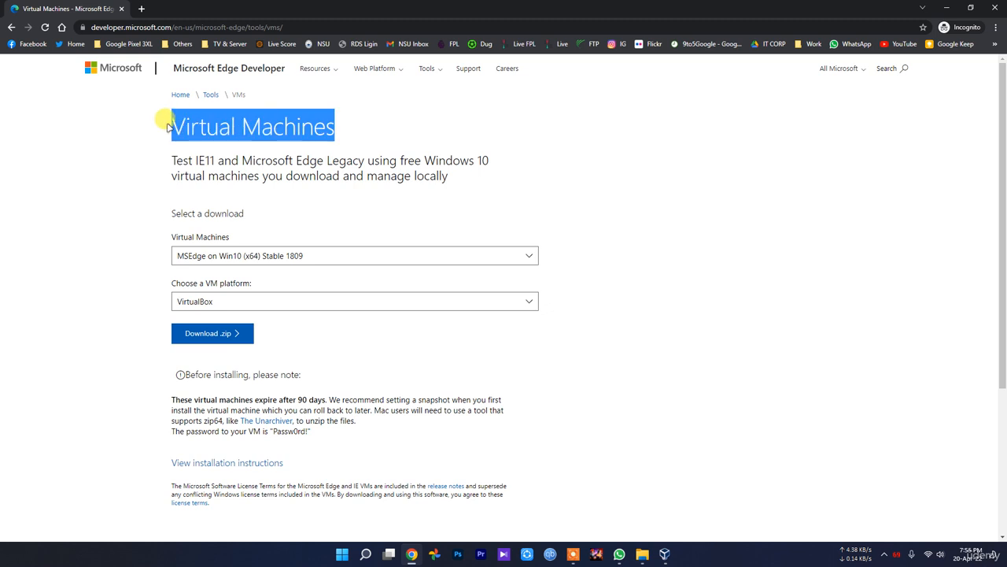
{"action": "left_click", "coordinate": [294, 166]}
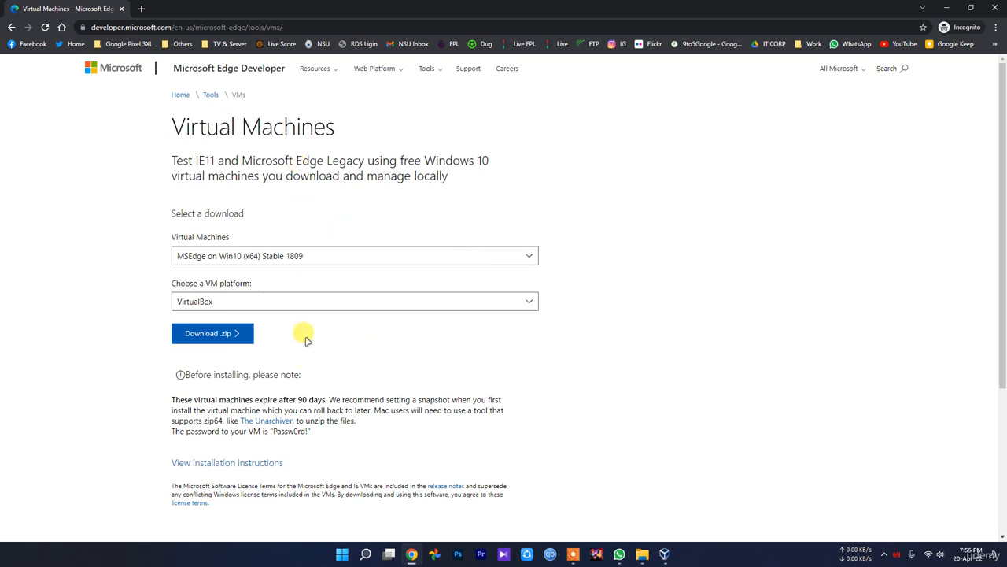
Step: View Microsoft's Windows 11 development environment download page, then re-examine the Microsoft Edge Virtual Machines page
{"action": "key", "text": "alt+Left"}
{"action": "left_click", "coordinate": [221, 173]}
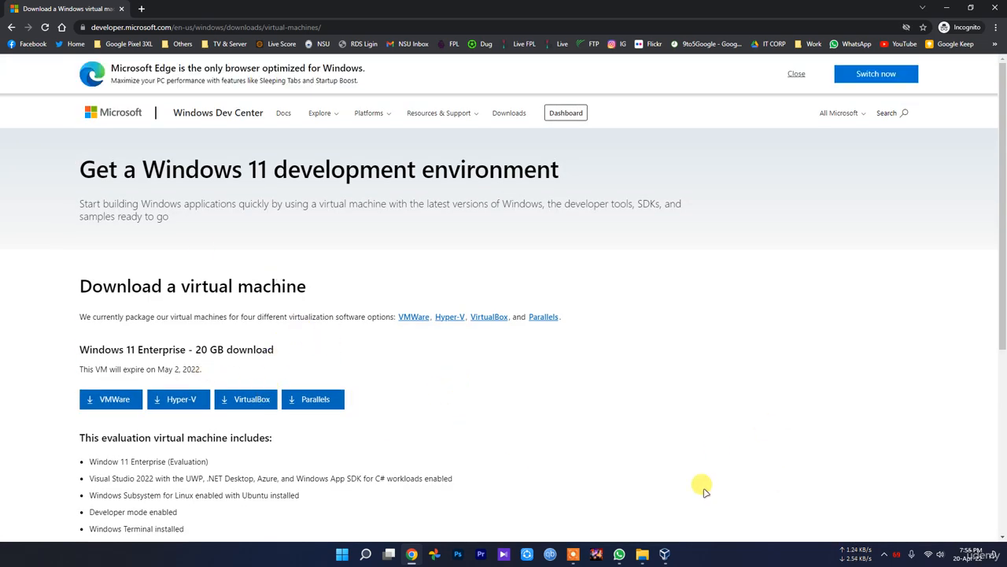
{"action": "left_click", "coordinate": [665, 553]}
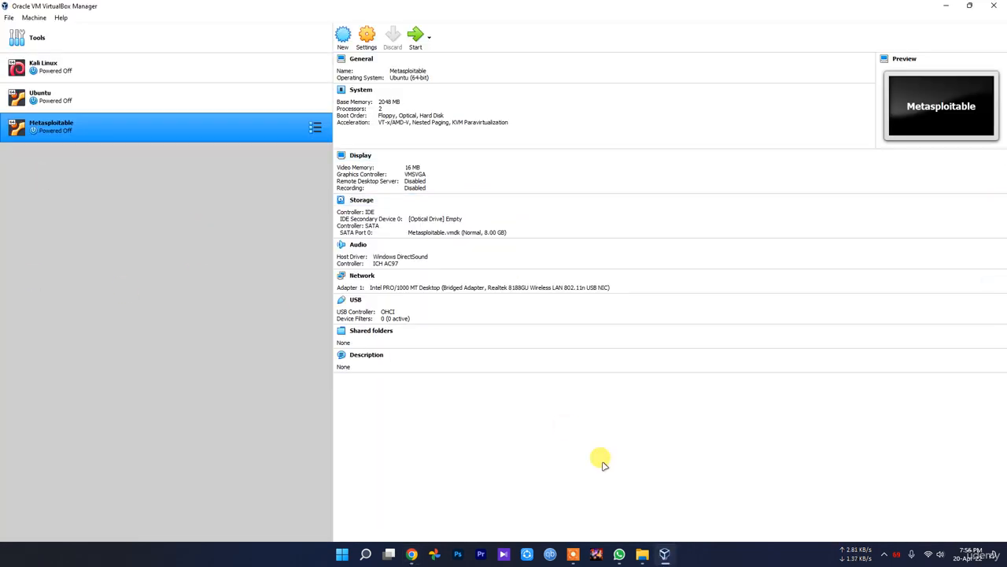
{"action": "left_click", "coordinate": [413, 553]}
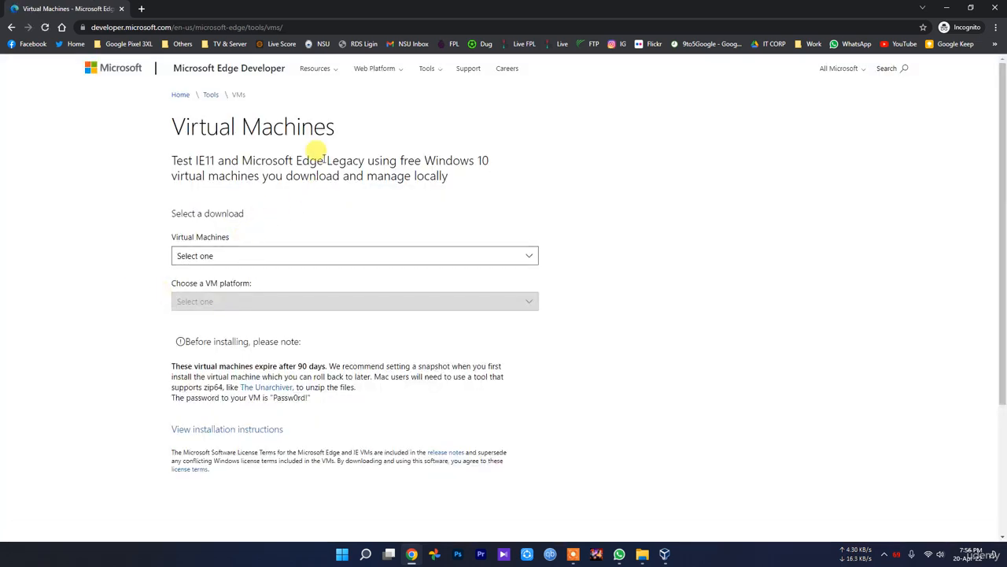
{"action": "left_click_drag", "start_coordinate": [348, 148], "coordinate": [183, 130]}
{"action": "left_click", "coordinate": [753, 422]}
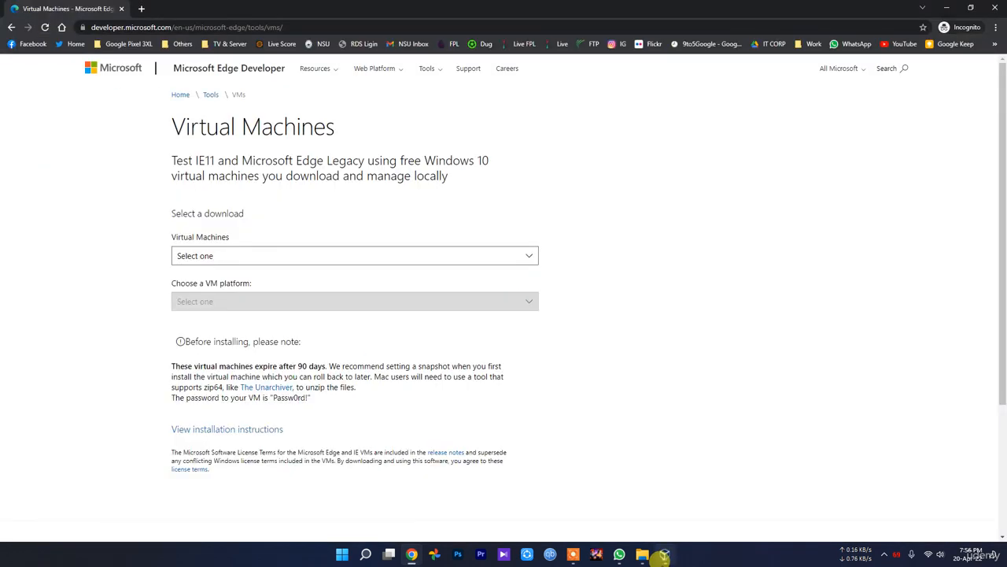
Step: Open the MSEdge - Win10 appliance from the MSEdge.Win10.VirtualBox folder in File Explorer to import it into VirtualBox
{"action": "left_click", "coordinate": [665, 554]}
{"action": "mouse_move", "coordinate": [642, 554]}
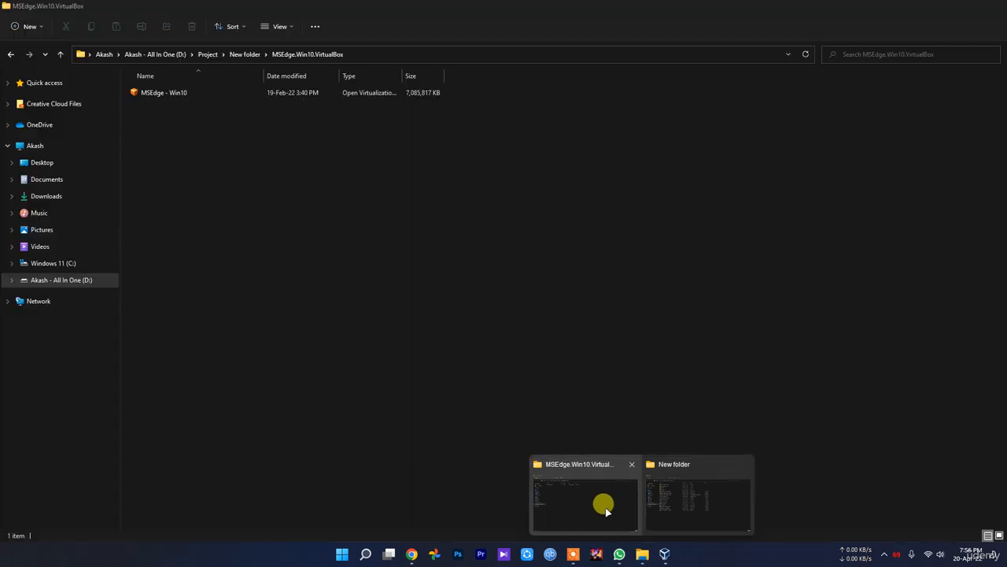
{"action": "left_click", "coordinate": [603, 504]}
{"action": "double_click", "coordinate": [166, 92]}
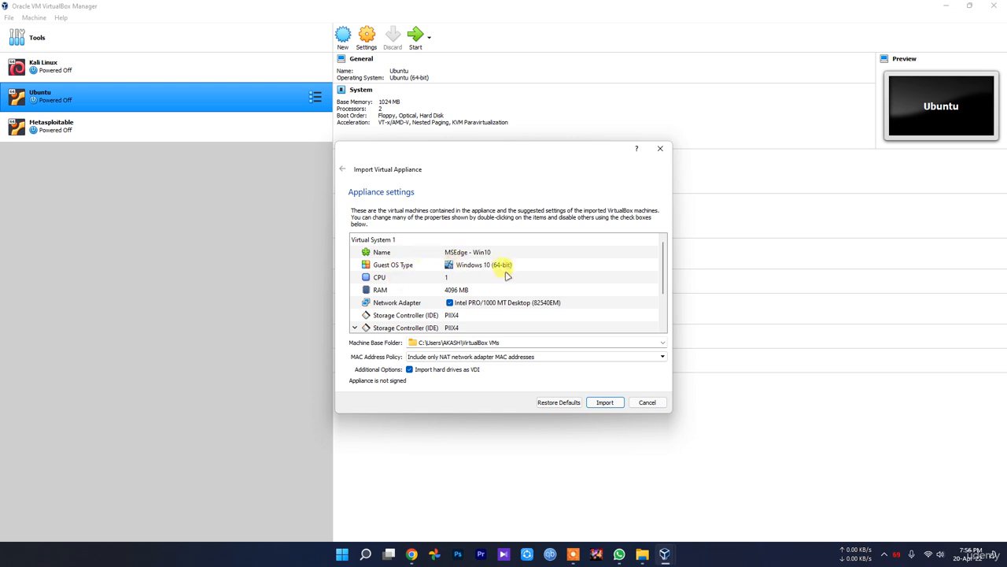
Step: Set the appliance's machine base folder to D:\VM's and review the suggested import settings
{"action": "left_click", "coordinate": [662, 342]}
{"action": "left_click", "coordinate": [590, 361]}
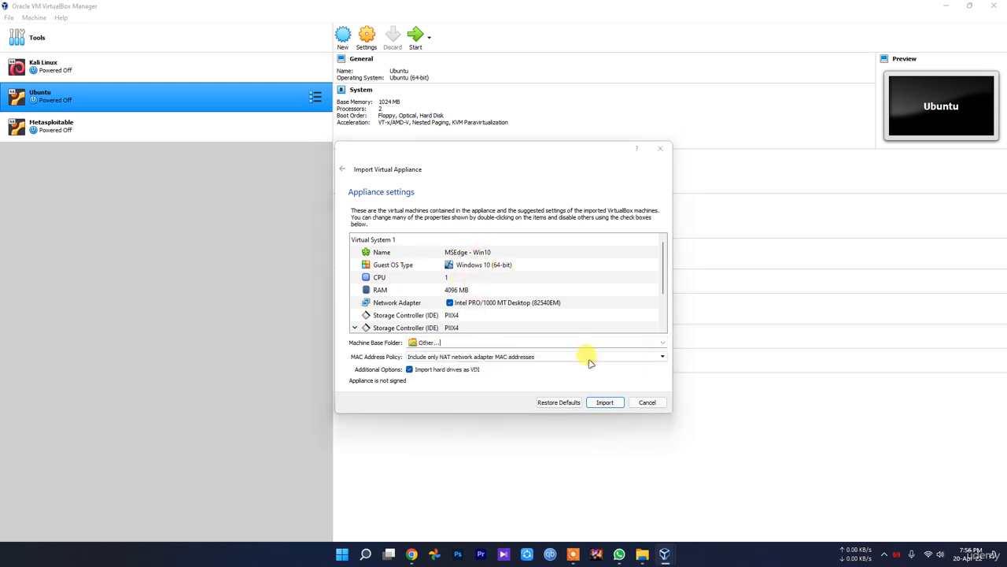
{"action": "left_click", "coordinate": [400, 350]}
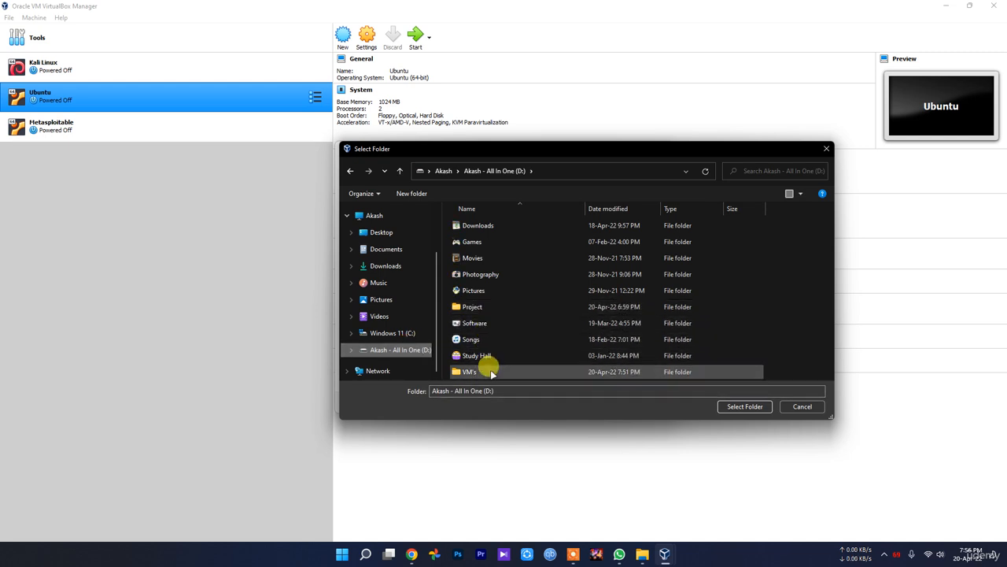
{"action": "double_click", "coordinate": [481, 370]}
{"action": "left_click", "coordinate": [745, 406]}
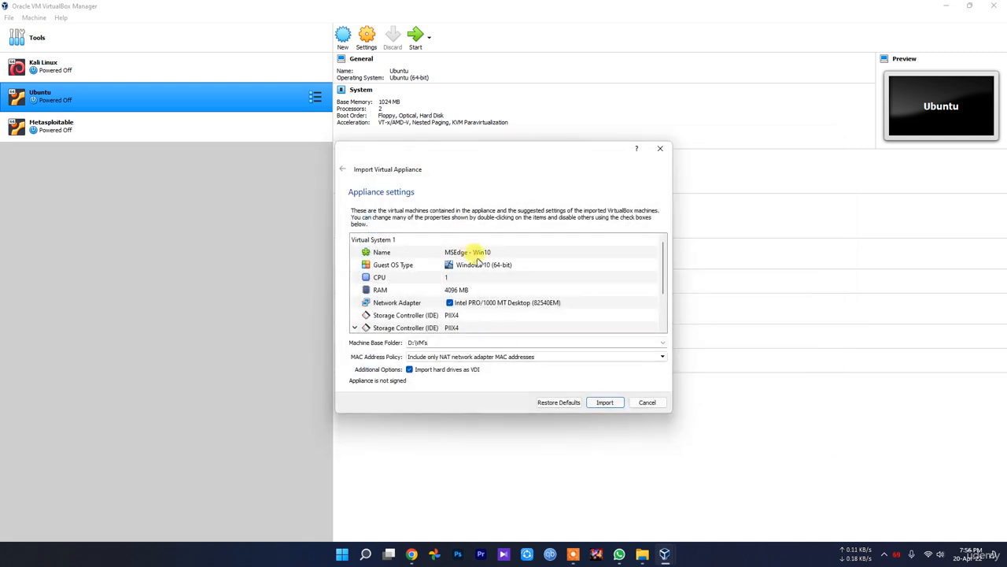
{"action": "scroll", "coordinate": [487, 282], "scroll_direction": "down", "scroll_amount": 1}
{"action": "scroll", "coordinate": [489, 287], "scroll_direction": "down", "scroll_amount": 1}
{"action": "scroll", "coordinate": [483, 286], "scroll_direction": "up", "scroll_amount": 2}
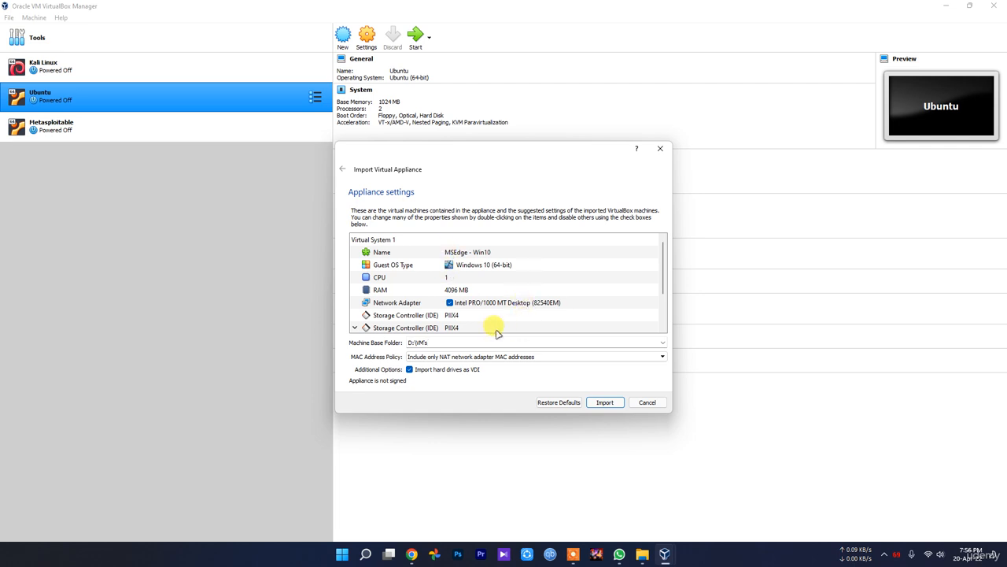
Step: Review the rest of the suggested appliance settings and import the MSEdge - Win10 appliance
{"action": "scroll", "coordinate": [490, 326], "scroll_direction": "down", "scroll_amount": 2}
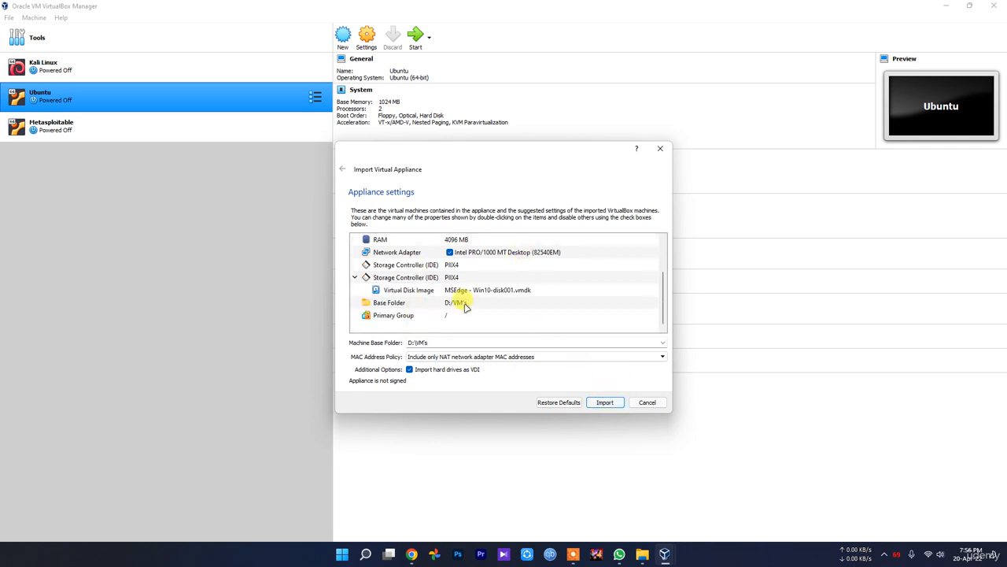
{"action": "scroll", "coordinate": [468, 284], "scroll_direction": "up", "scroll_amount": 2}
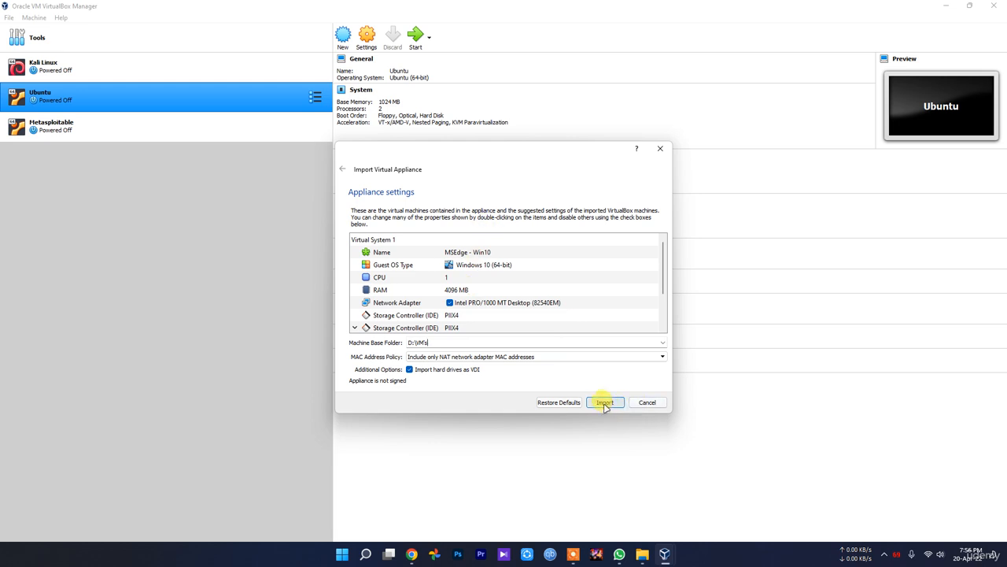
{"action": "left_click", "coordinate": [604, 402]}
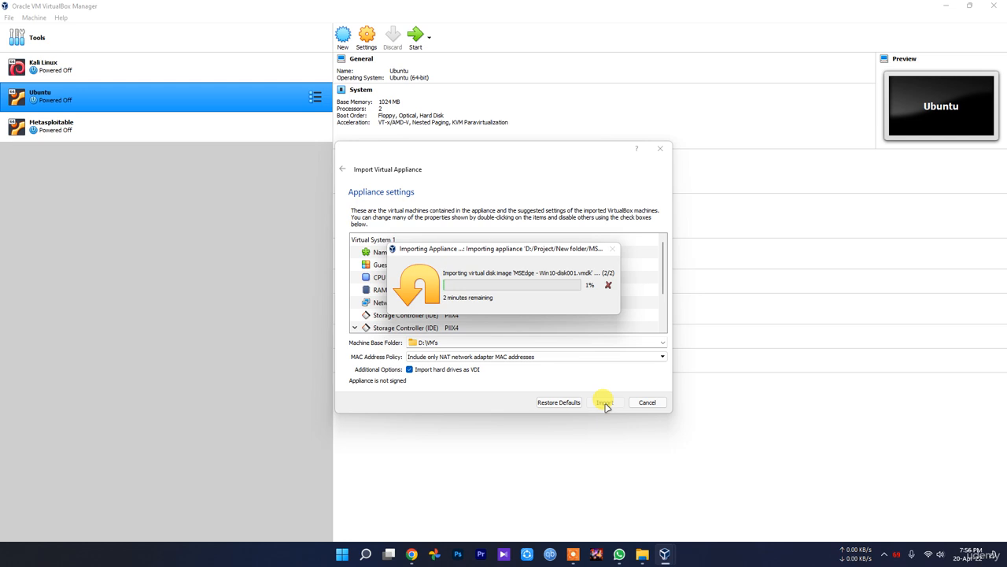
{"action": "left_click", "coordinate": [883, 554]}
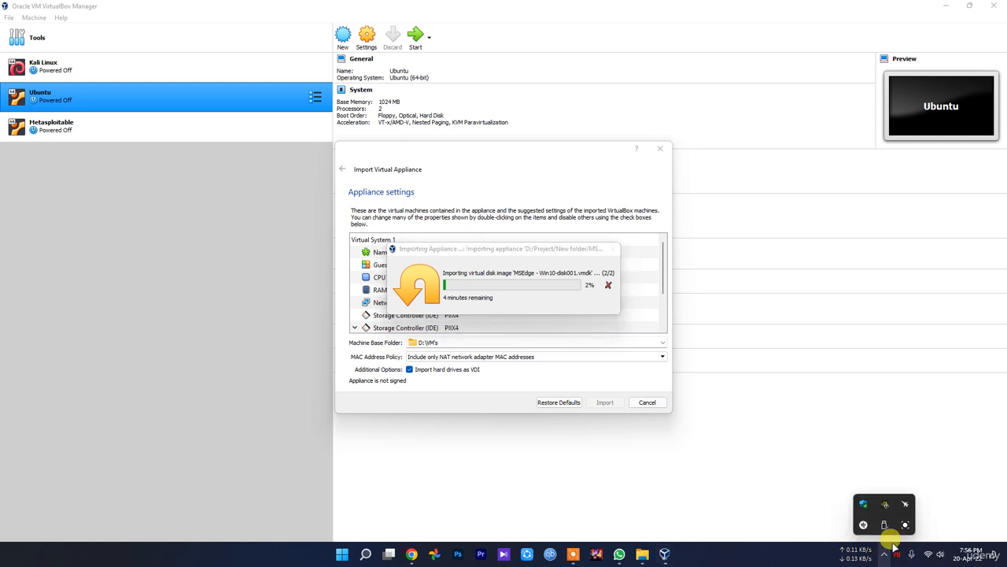
{"action": "left_click", "coordinate": [905, 525]}
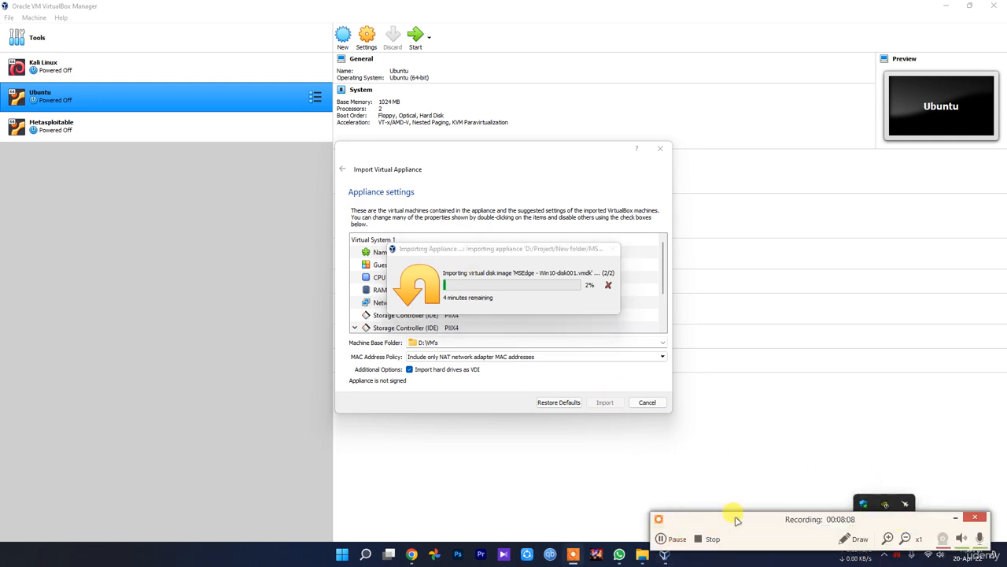
{"action": "left_click", "coordinate": [660, 538]}
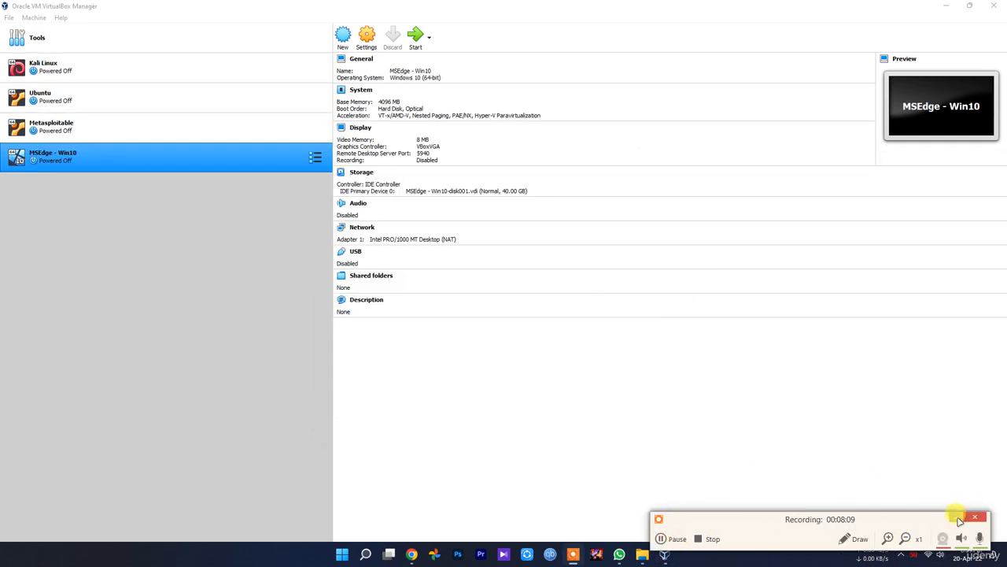
{"action": "left_click", "coordinate": [956, 517]}
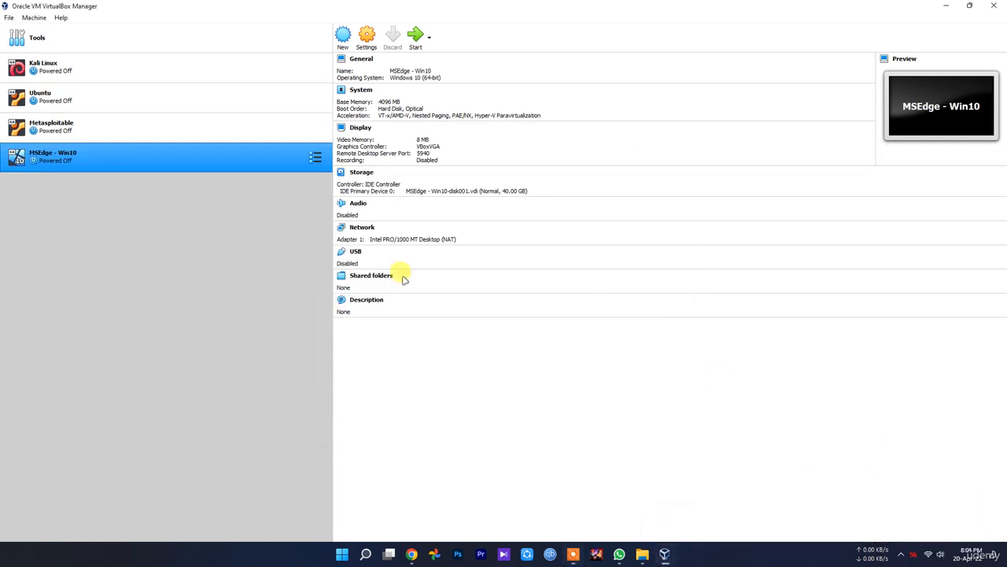
Step: Set both Shared Clipboard and Drag'n'Drop to Bidirectional in the MSEdge - Win10 machine's settings
{"action": "left_click", "coordinate": [367, 39]}
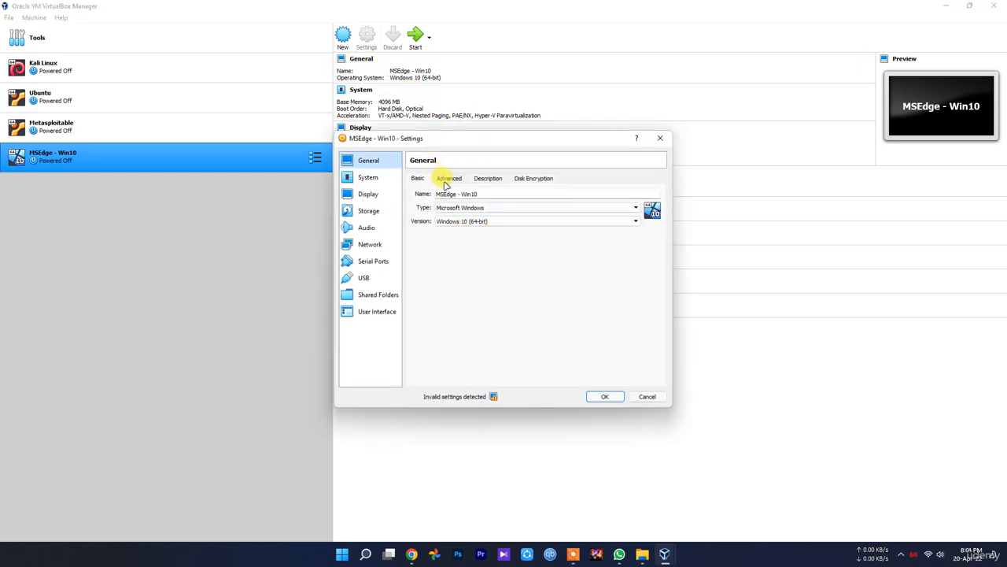
{"action": "left_click", "coordinate": [447, 179]}
{"action": "left_click", "coordinate": [495, 208]}
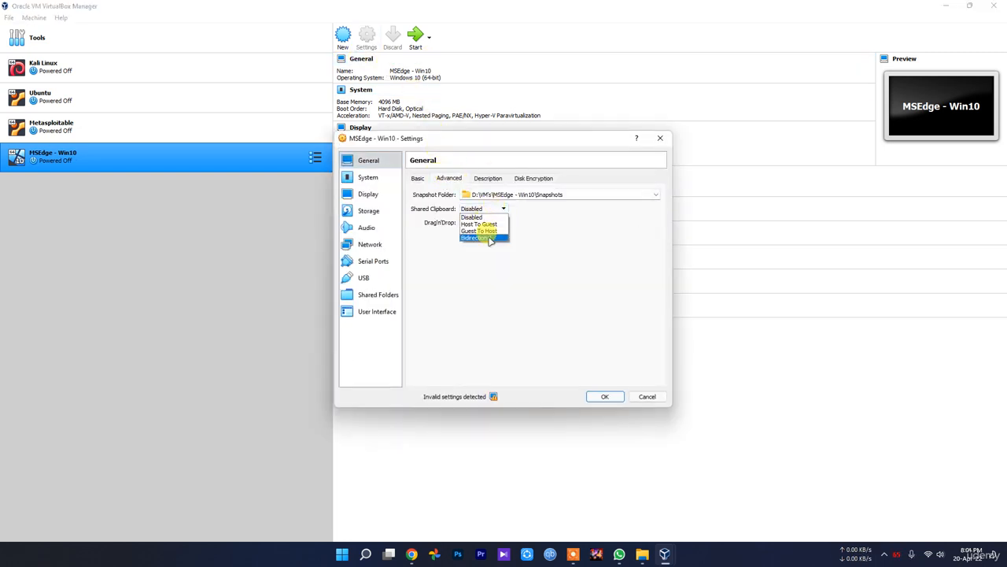
{"action": "left_click", "coordinate": [488, 238]}
{"action": "left_click", "coordinate": [482, 222]}
{"action": "left_click", "coordinate": [482, 250]}
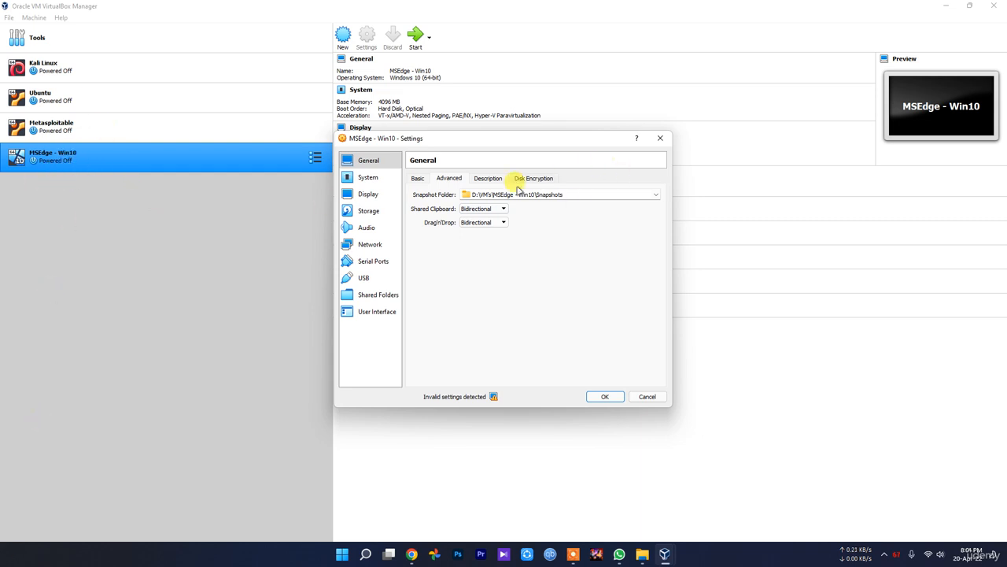
Step: Set the machine's processor count to 2 and look over its display and storage settings
{"action": "left_click", "coordinate": [368, 178]}
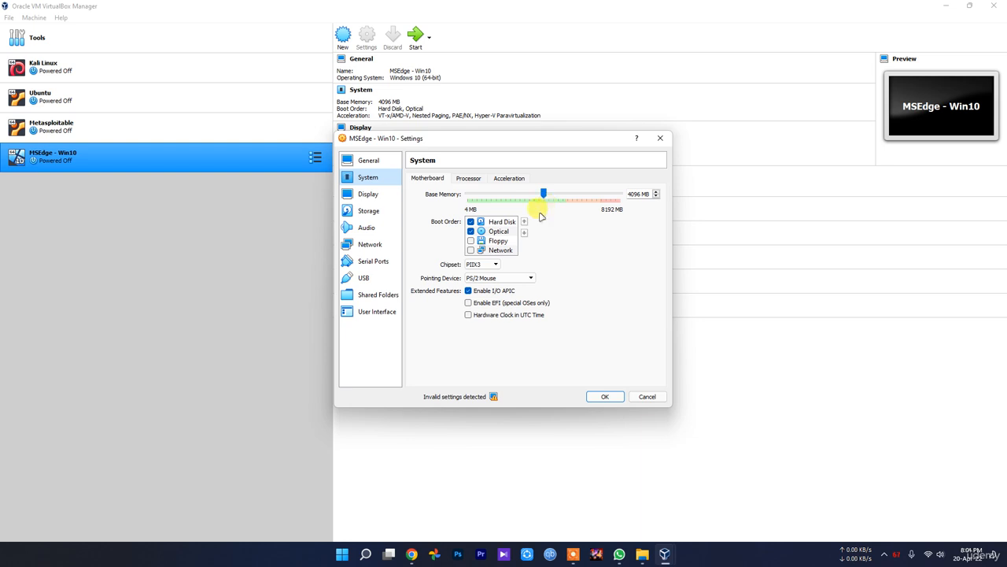
{"action": "left_click", "coordinate": [469, 179]}
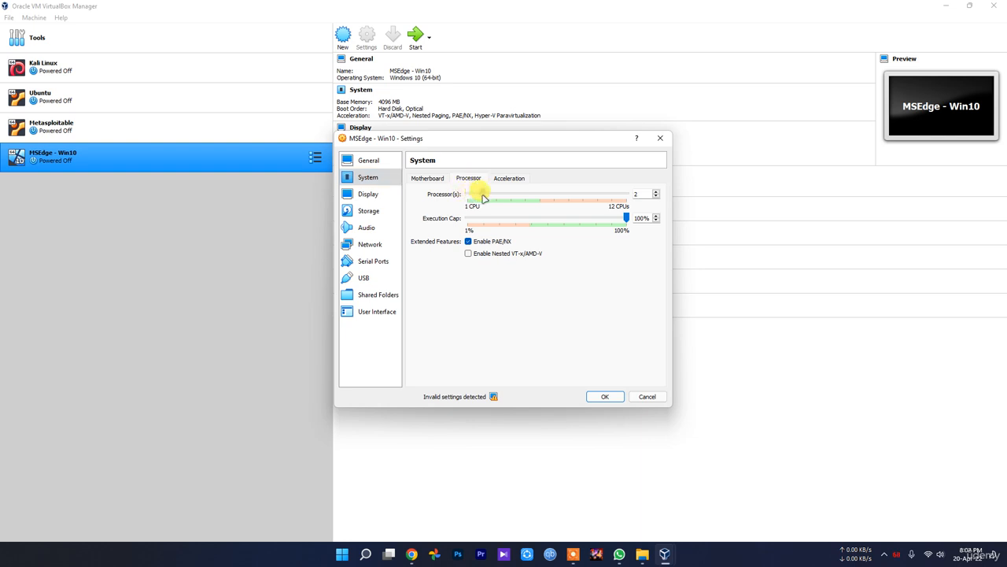
{"action": "left_click", "coordinate": [369, 194]}
{"action": "left_click", "coordinate": [374, 212]}
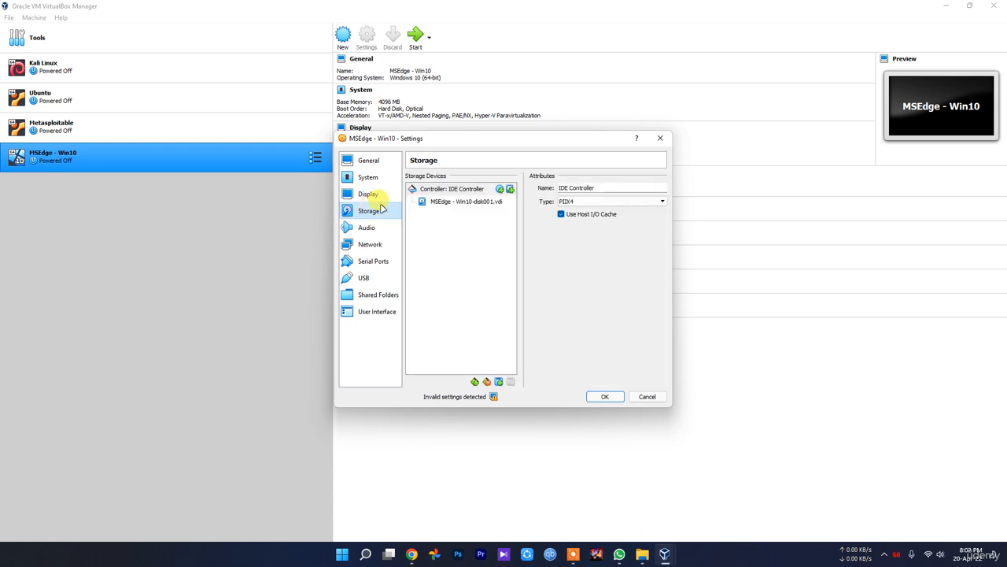
{"action": "left_click", "coordinate": [377, 197]}
{"action": "left_click", "coordinate": [370, 210]}
{"action": "left_click", "coordinate": [367, 230]}
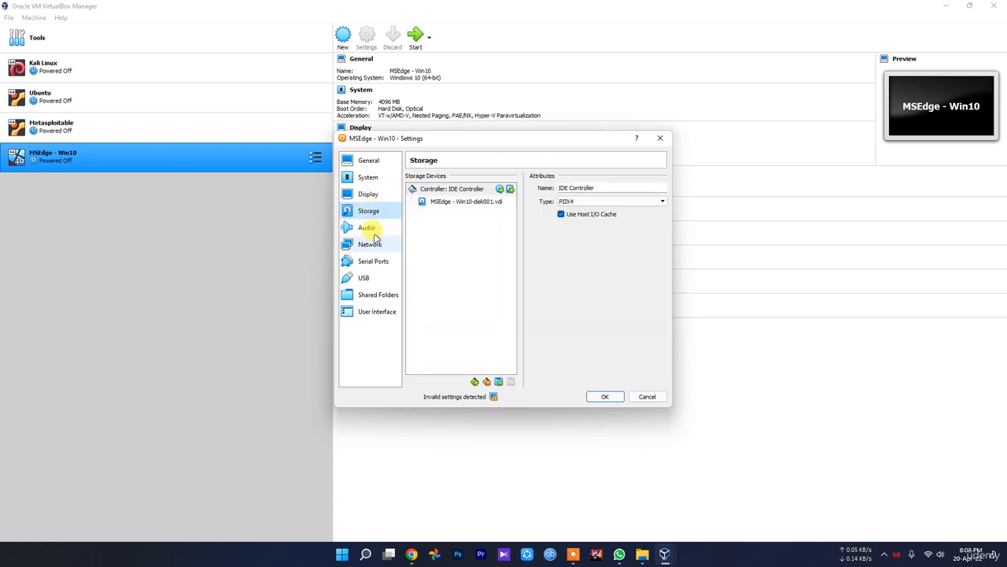
Step: Attach network Adapter 1 of the MSEdge - Win10 machine to Bridged Adapter
{"action": "left_click", "coordinate": [368, 246]}
{"action": "left_click", "coordinate": [483, 207]}
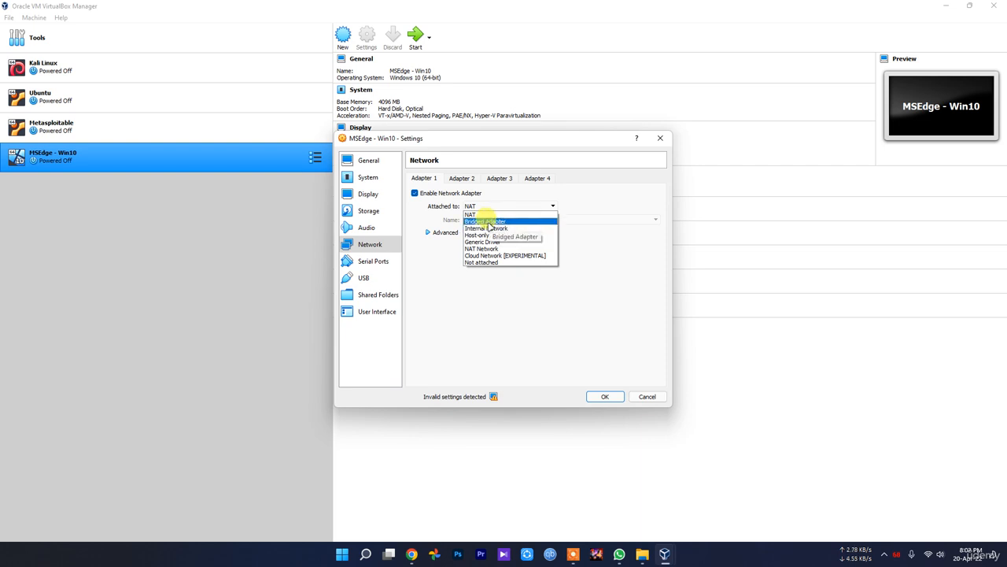
{"action": "left_click", "coordinate": [493, 221]}
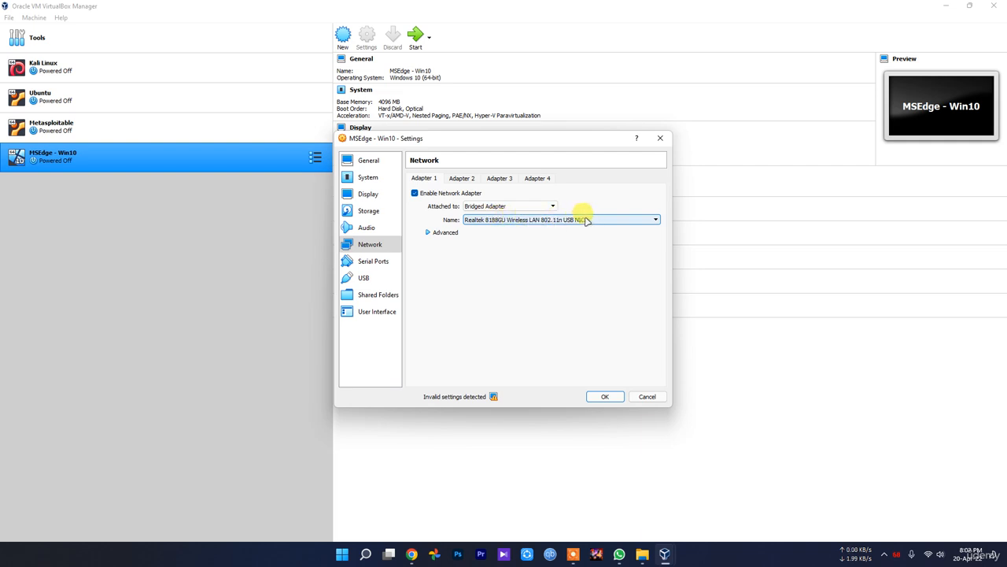
Step: Look through the serial port, USB, shared folder and user interface settings, and save the machine's configuration
{"action": "left_click", "coordinate": [373, 260]}
{"action": "left_click", "coordinate": [381, 278]}
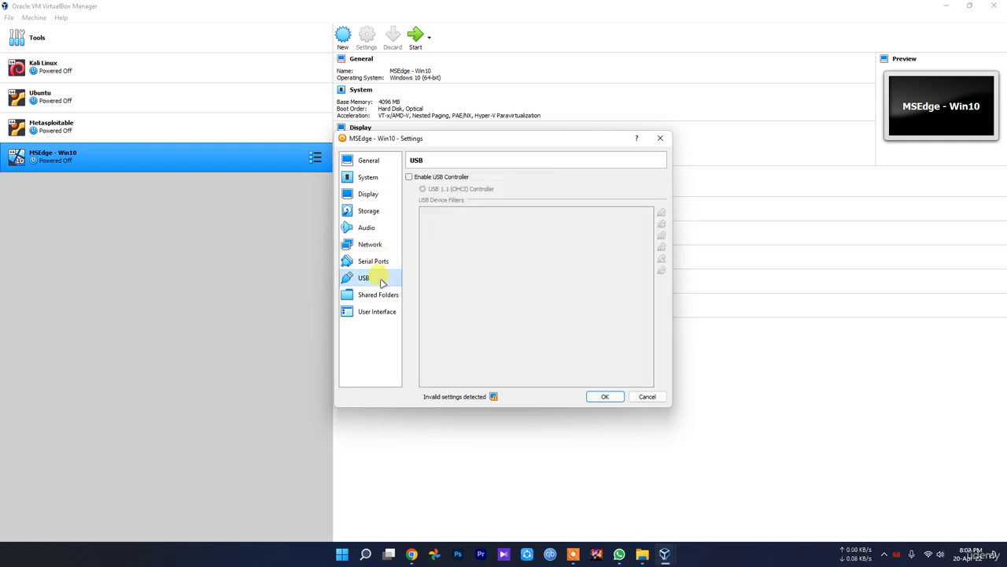
{"action": "left_click", "coordinate": [378, 294]}
{"action": "left_click", "coordinate": [377, 311]}
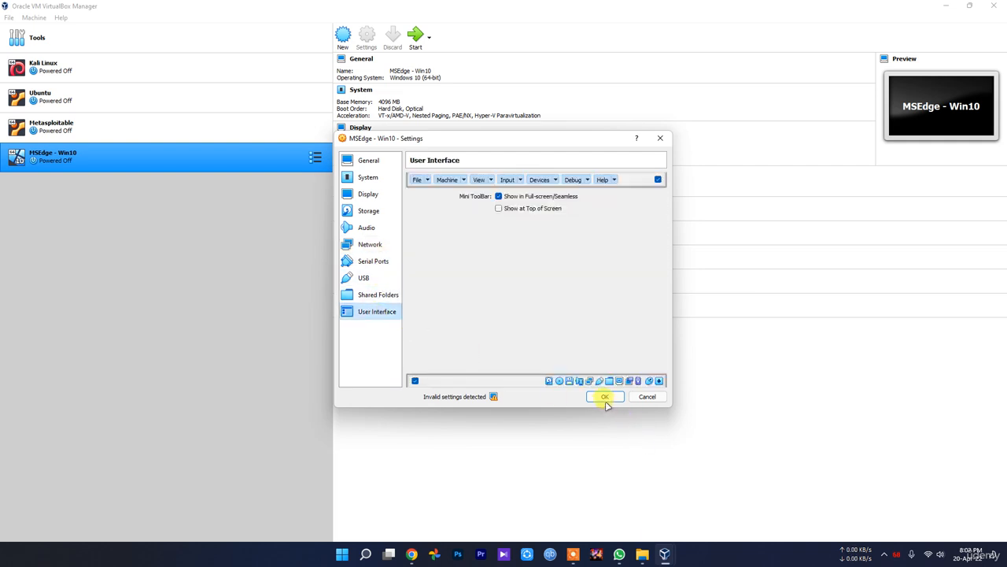
{"action": "left_click", "coordinate": [605, 399]}
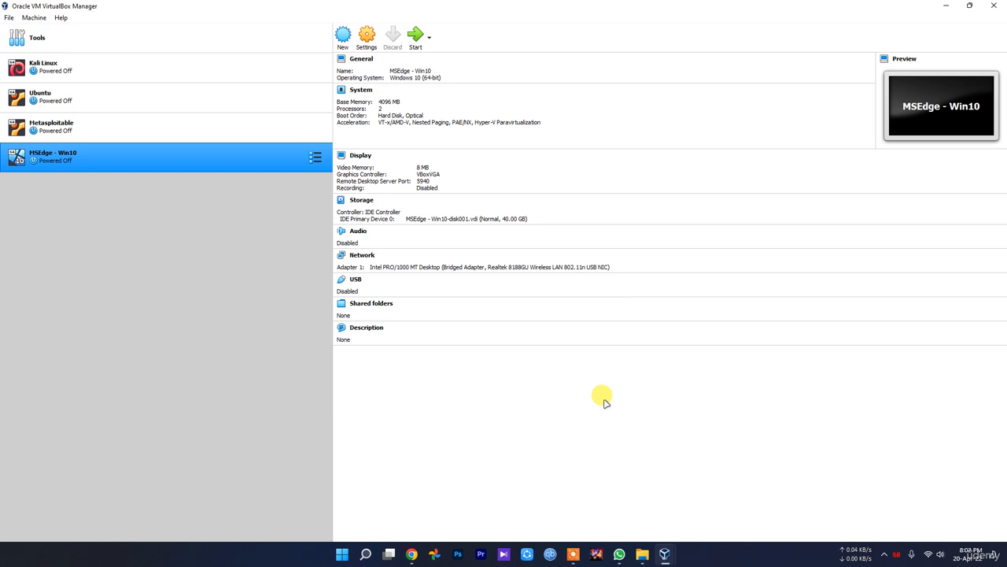
Step: Start the MSEdge - Win10 virtual machine and dismiss the keyboard capture and mouse integration notices
{"action": "left_click", "coordinate": [416, 37]}
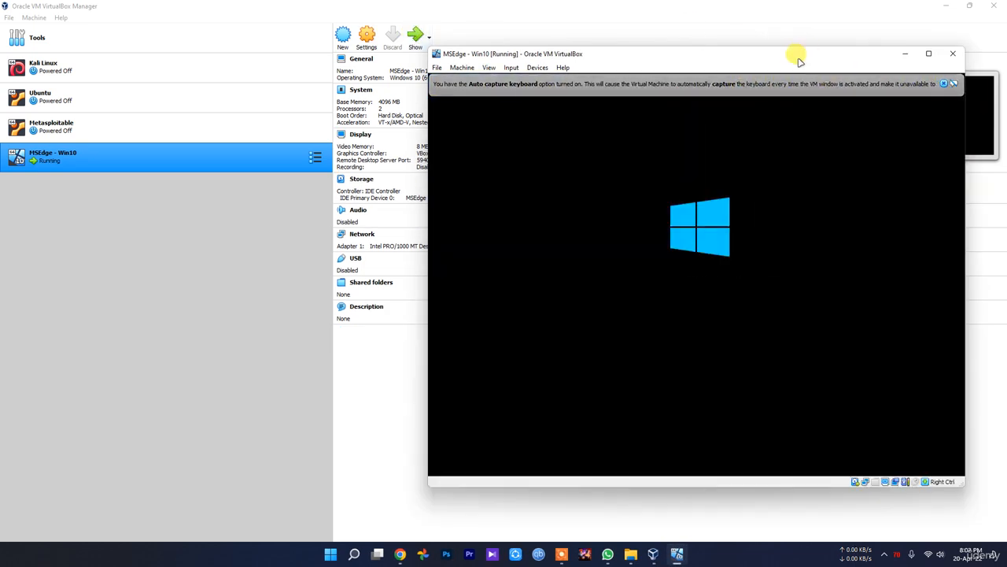
{"action": "left_click", "coordinate": [839, 87]}
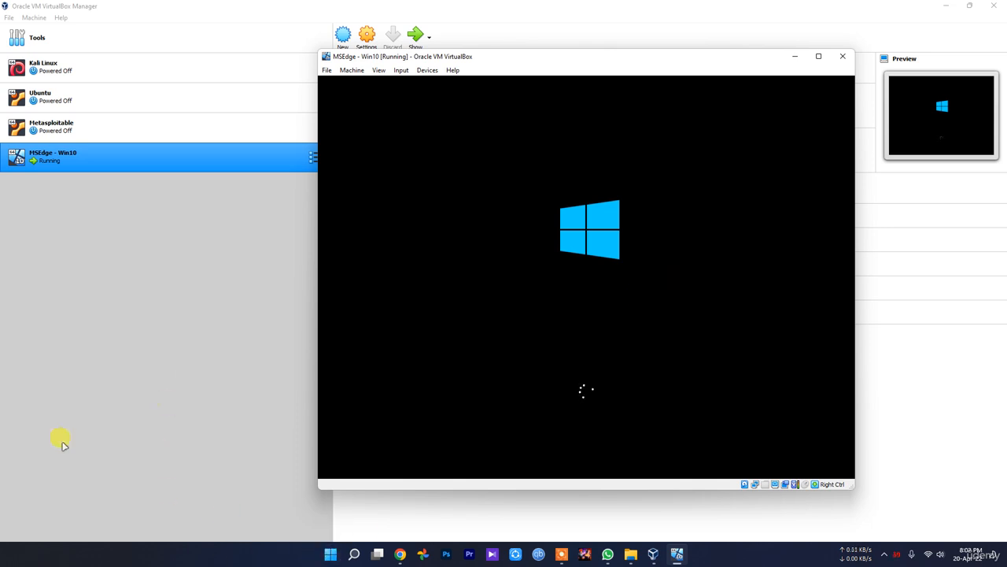
{"action": "left_click", "coordinate": [564, 246]}
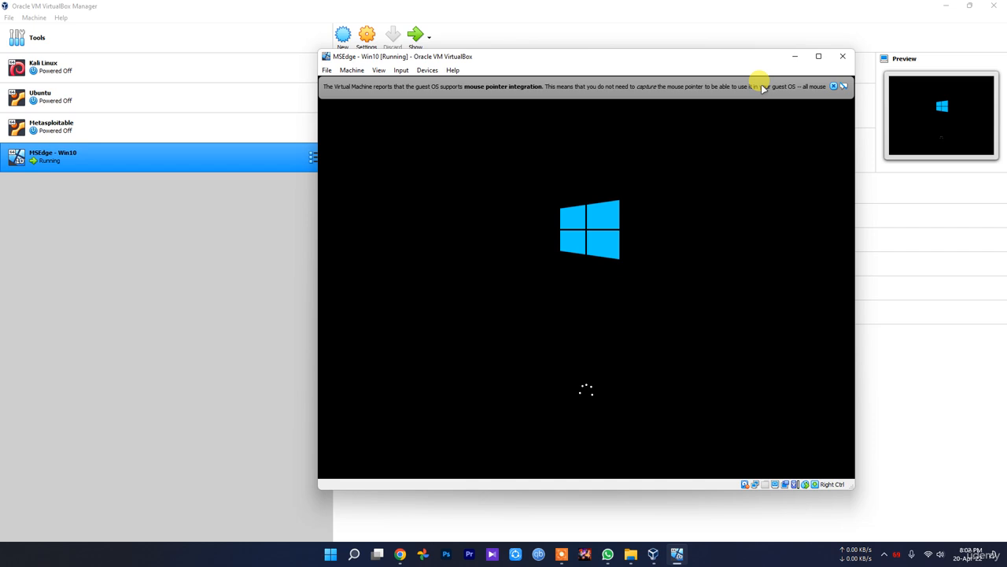
{"action": "left_click", "coordinate": [833, 86]}
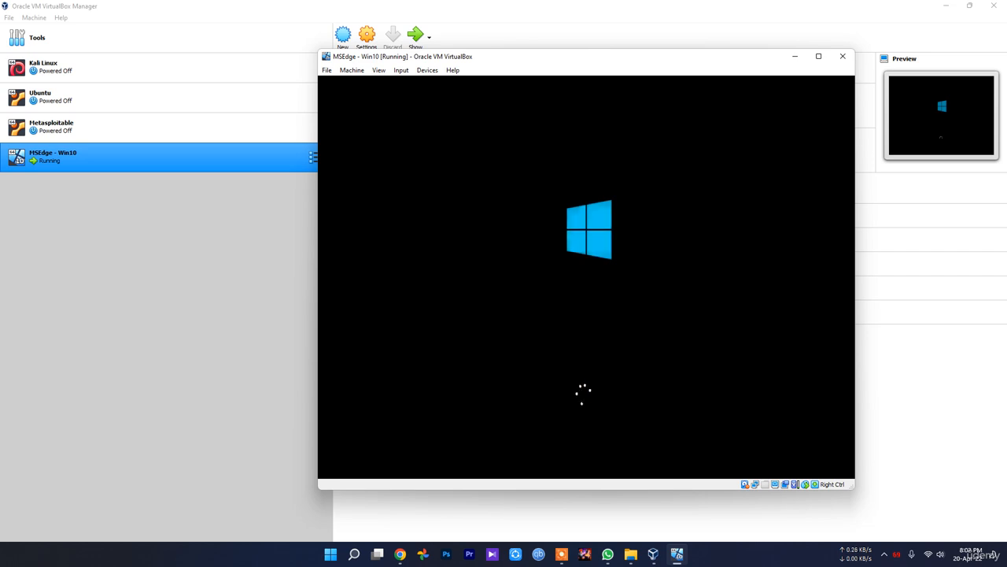
Step: Switch to File Explorer, examine the files in metasploitable-linux-2.0.0's Metasploitable2-Linux folder, and return to the parent New folder
{"action": "left_click", "coordinate": [632, 554]}
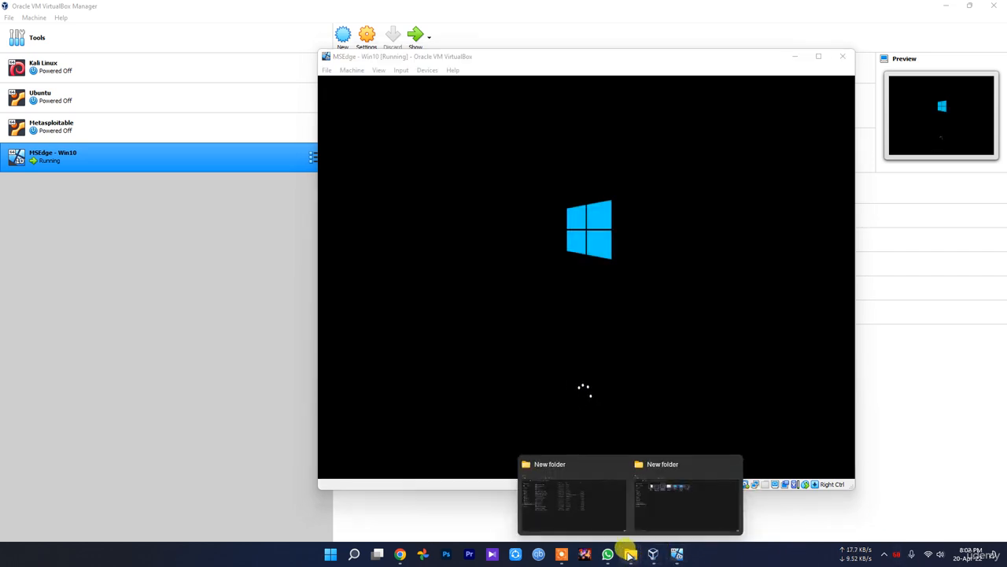
{"action": "left_click", "coordinate": [569, 508]}
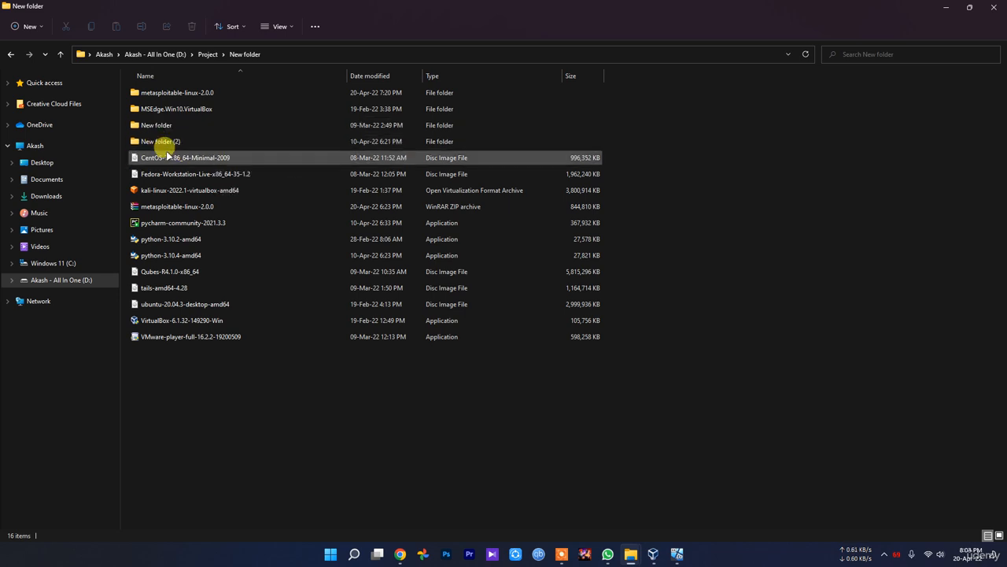
{"action": "double_click", "coordinate": [167, 93]}
{"action": "double_click", "coordinate": [165, 92]}
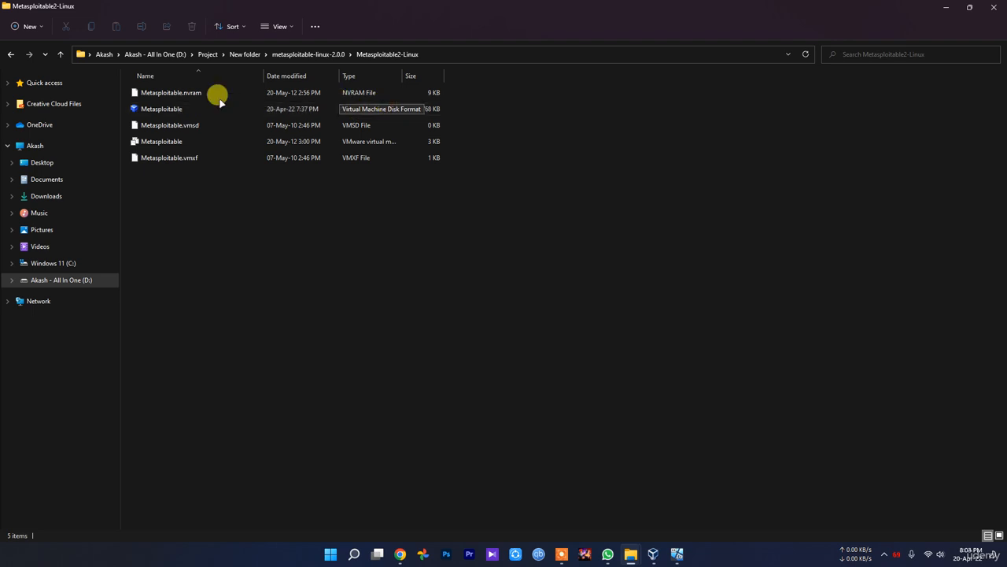
{"action": "key", "text": "BackSpace"}
{"action": "key", "text": "BackSpace"}
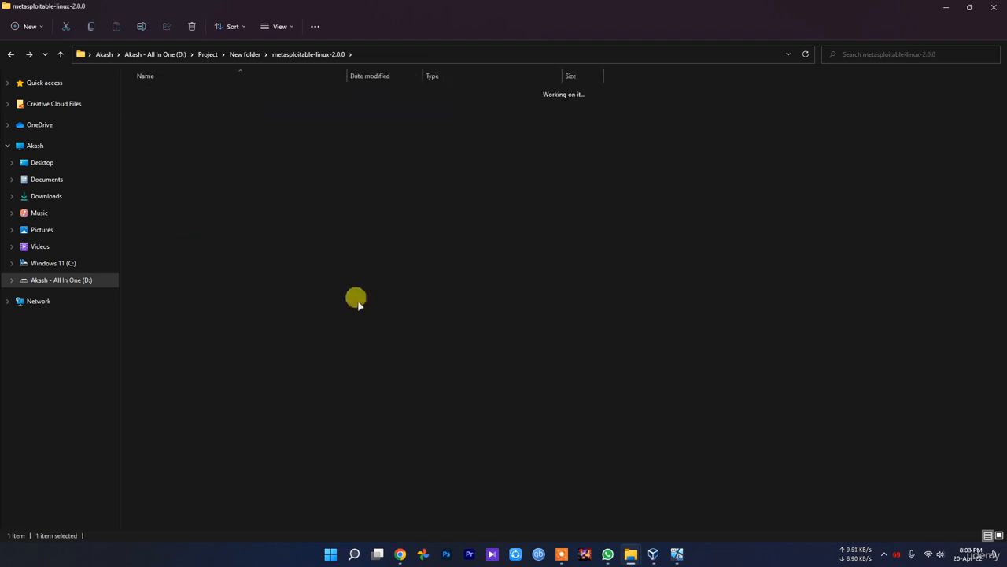
Step: Widen the Type column in the MSEdge.Win10.VirtualBox folder to read the appliance's full file type, and return to New folder
{"action": "double_click", "coordinate": [189, 107]}
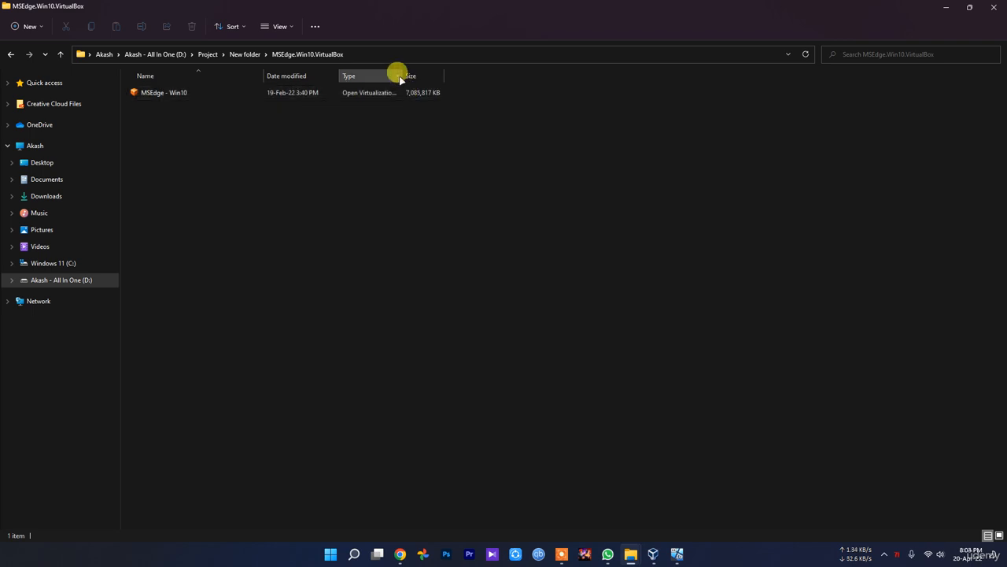
{"action": "left_click_drag", "start_coordinate": [397, 74], "coordinate": [494, 88]}
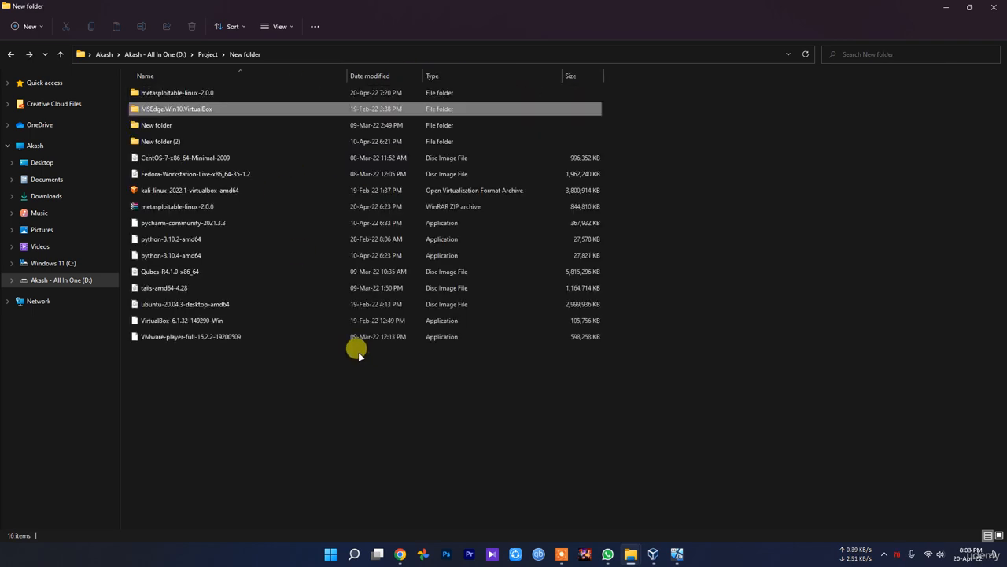
{"action": "key", "text": "alt+Left"}
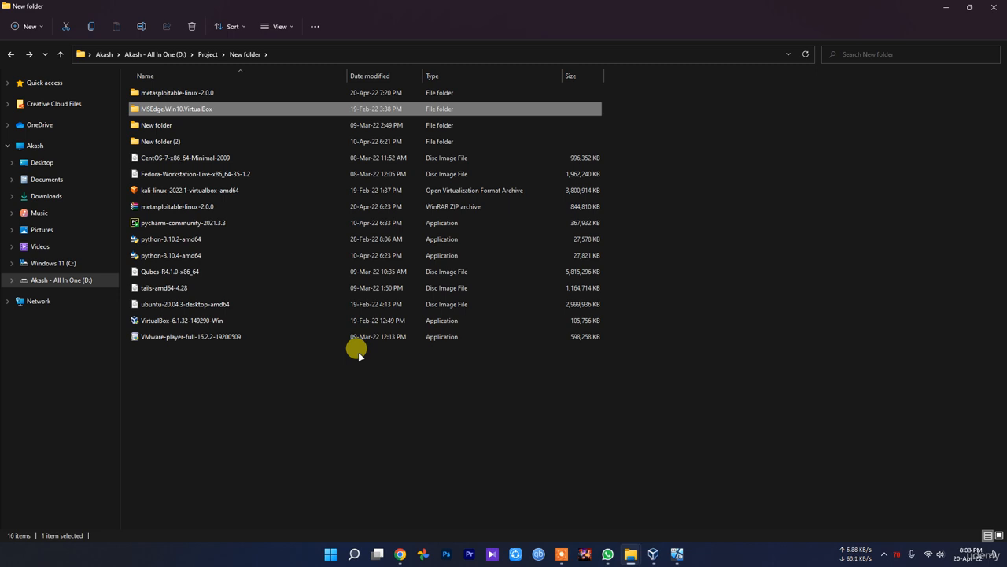
Step: Compare the file types in the Metasploitable2-Linux and MSEdge.Win10.VirtualBox folders, returning to New folder after each
{"action": "left_click", "coordinate": [349, 394]}
{"action": "left_click", "coordinate": [193, 93]}
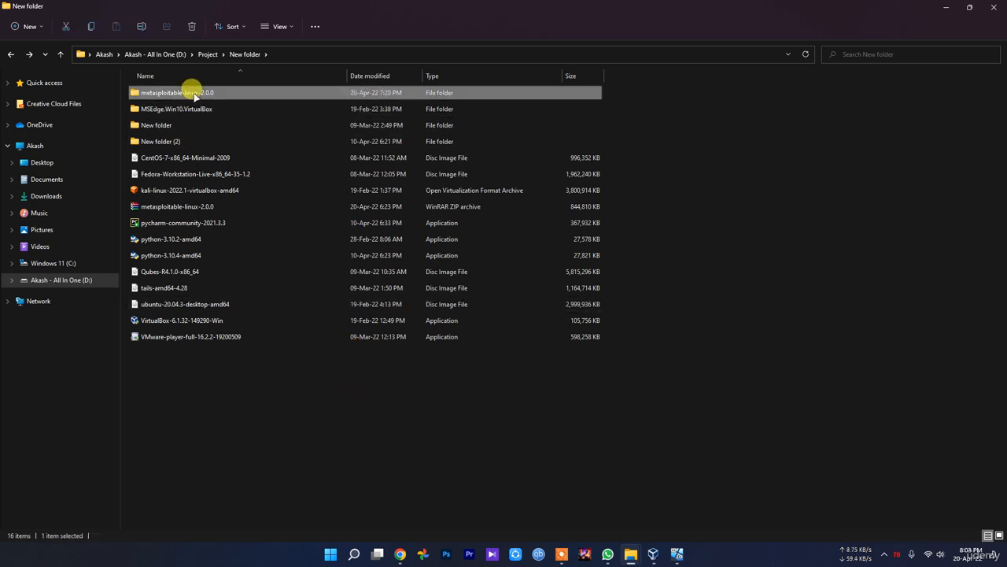
{"action": "double_click", "coordinate": [193, 93]}
{"action": "double_click", "coordinate": [158, 91]}
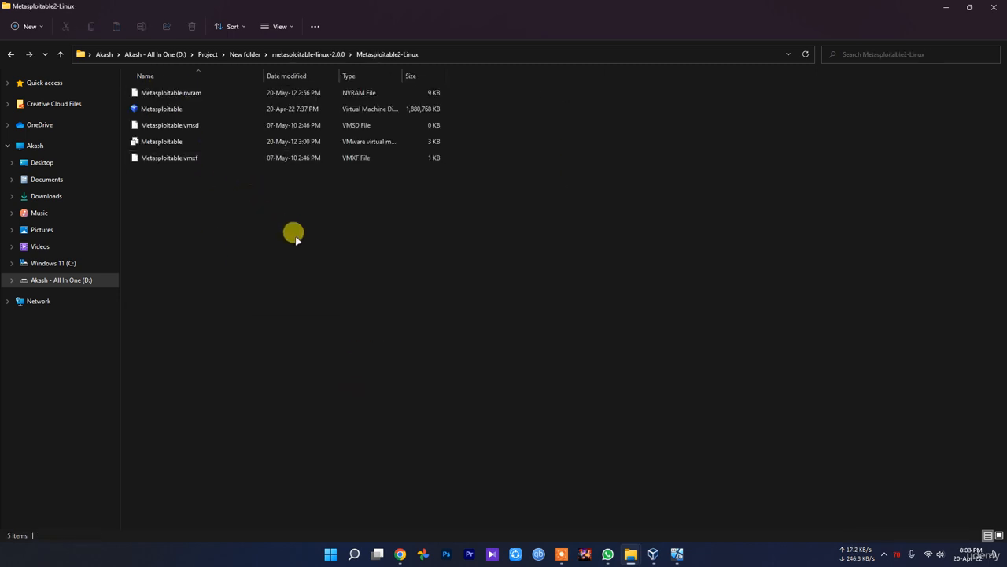
{"action": "key", "text": "alt+Left"}
{"action": "key", "text": "alt+Left"}
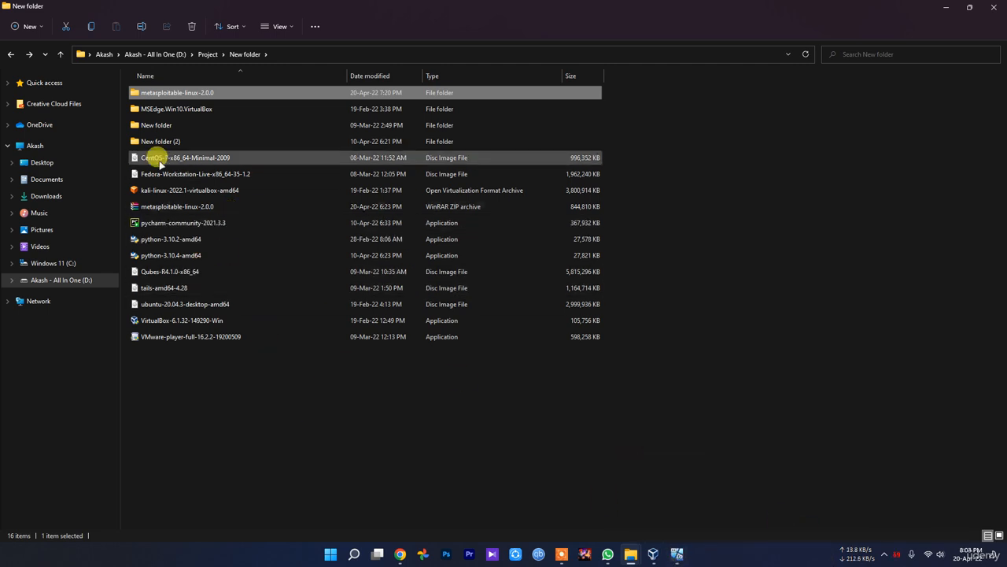
{"action": "double_click", "coordinate": [180, 114]}
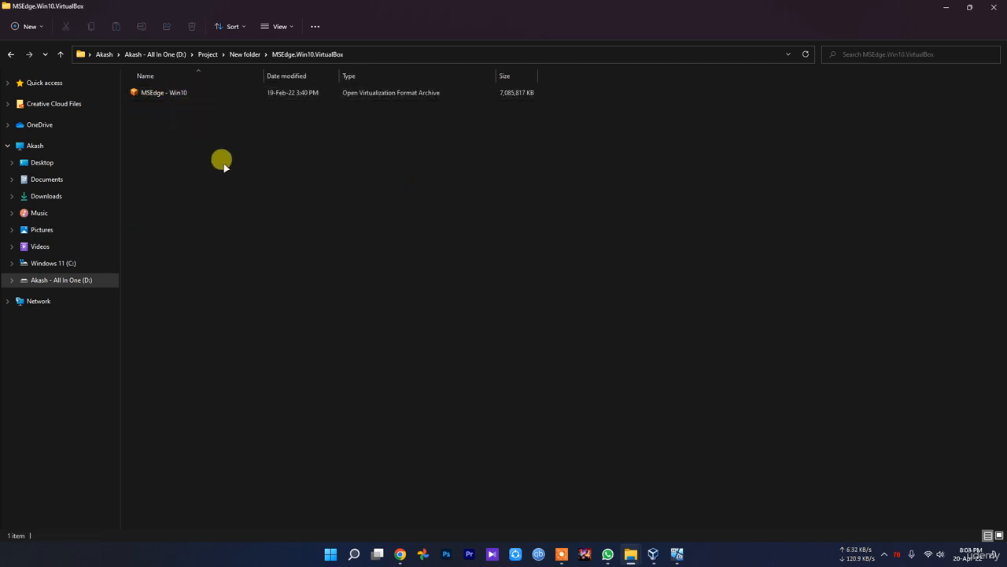
{"action": "key", "text": "alt+Left"}
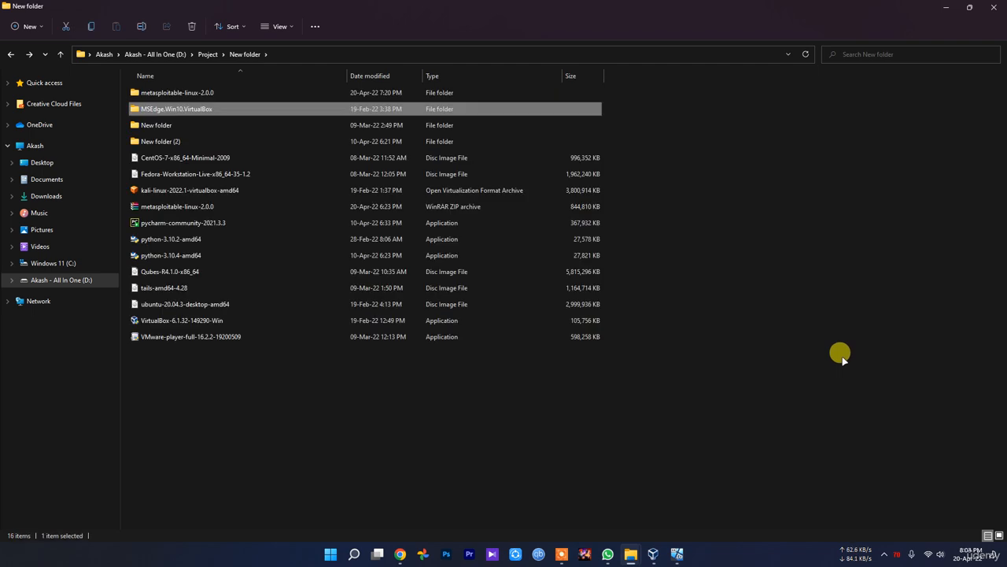
Step: Switch to the running MSEdge - Win10 virtual machine and try to sign in as IEUser with a guessed account password
{"action": "left_click", "coordinate": [843, 356]}
{"action": "left_click", "coordinate": [653, 554]}
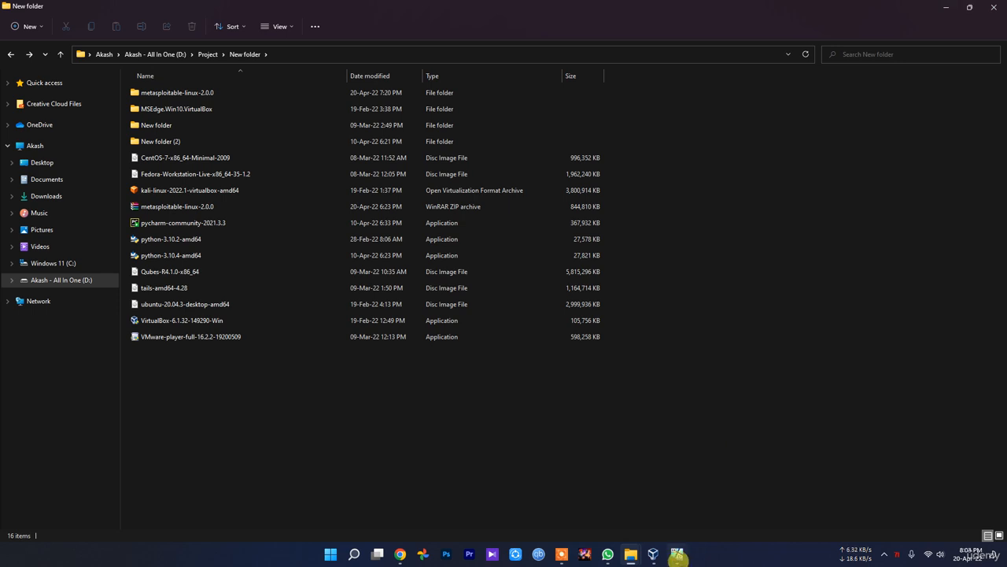
{"action": "left_click", "coordinate": [677, 556]}
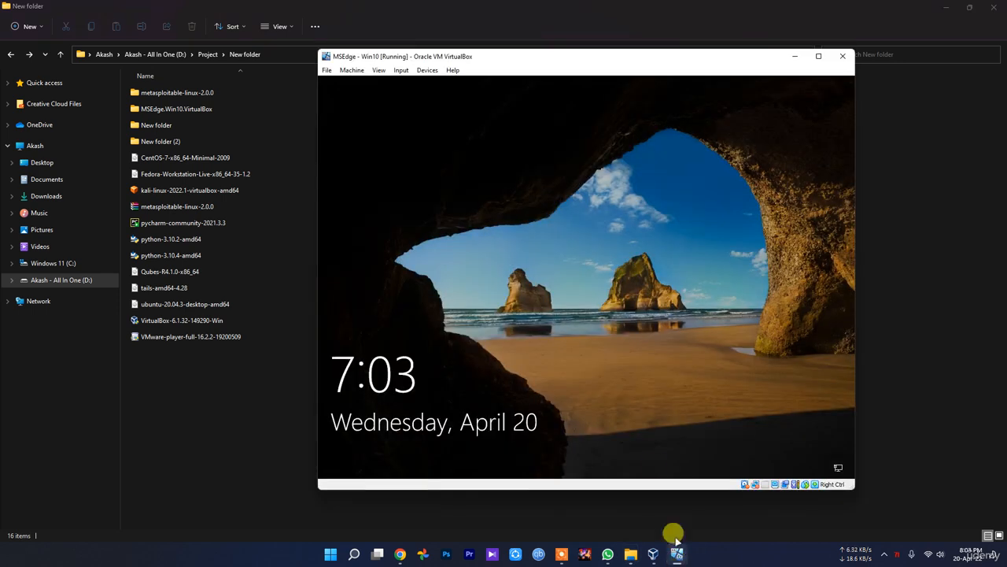
{"action": "left_click", "coordinate": [526, 237]}
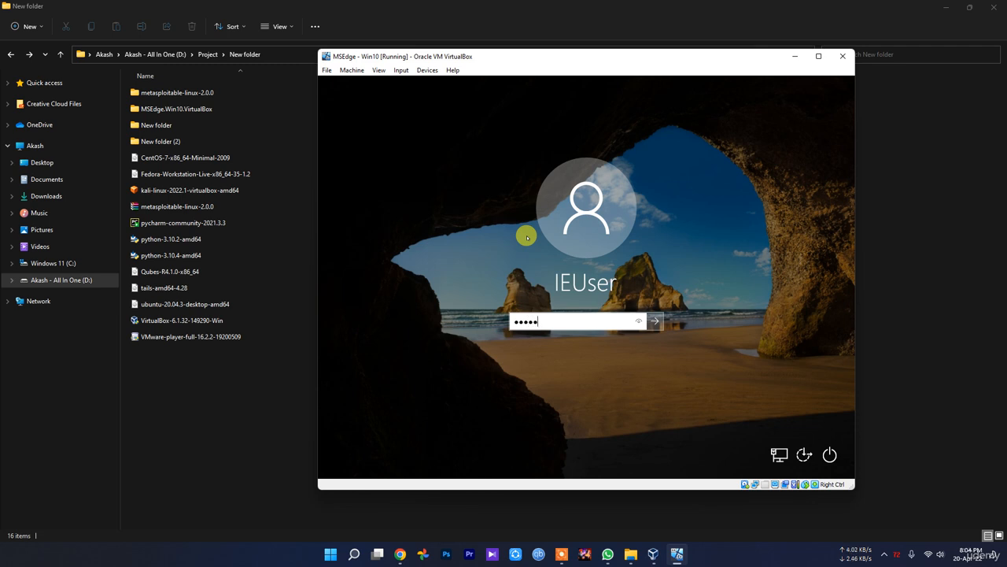
{"action": "key", "text": "Return"}
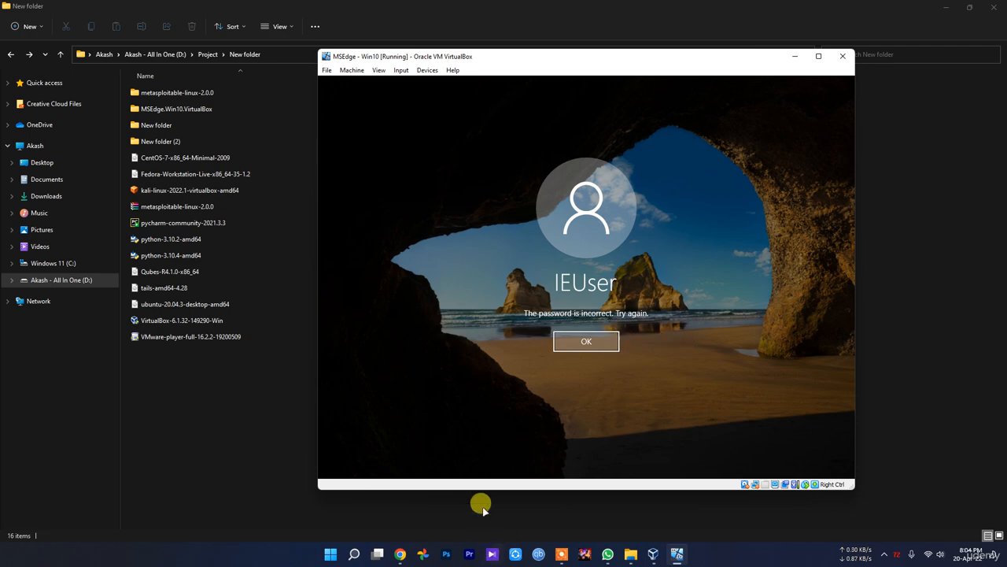
Step: Switch to Chrome, search Google for "defualt windows 10 virtual machine password", and read the default login credentials in the featured result
{"action": "left_click", "coordinate": [400, 554]}
{"action": "left_click", "coordinate": [142, 9]}
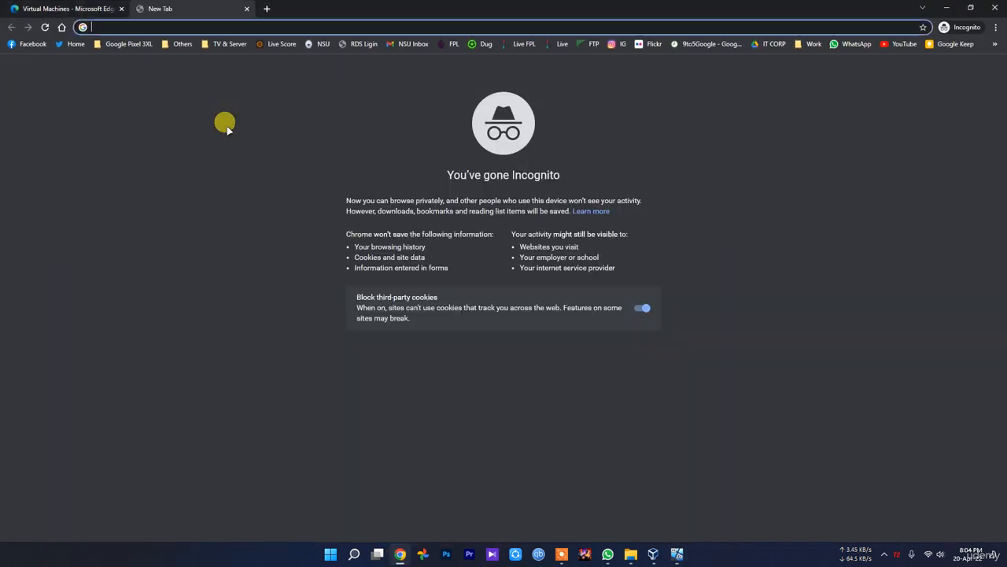
{"action": "type", "text": "de"}
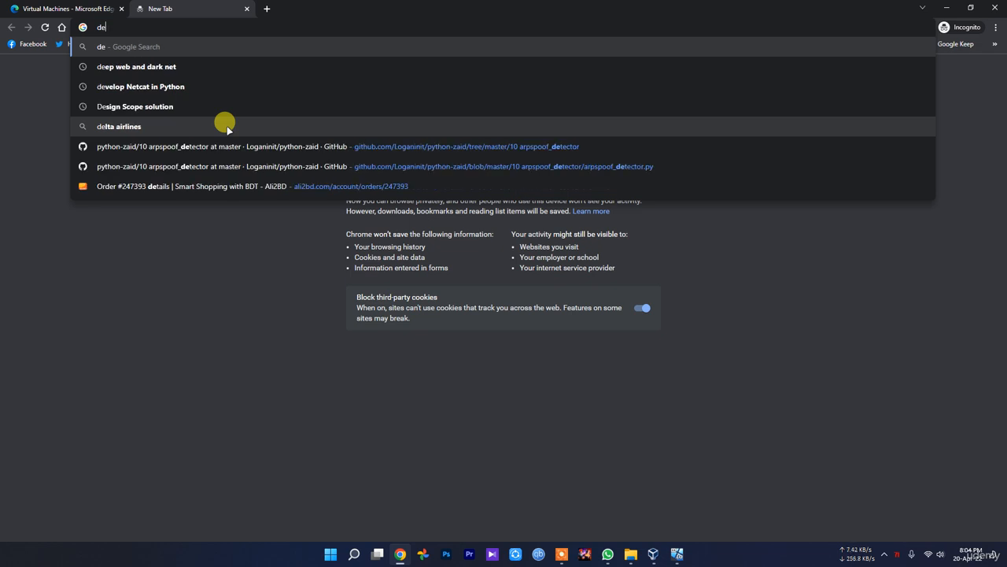
{"action": "type", "text": "fualt"}
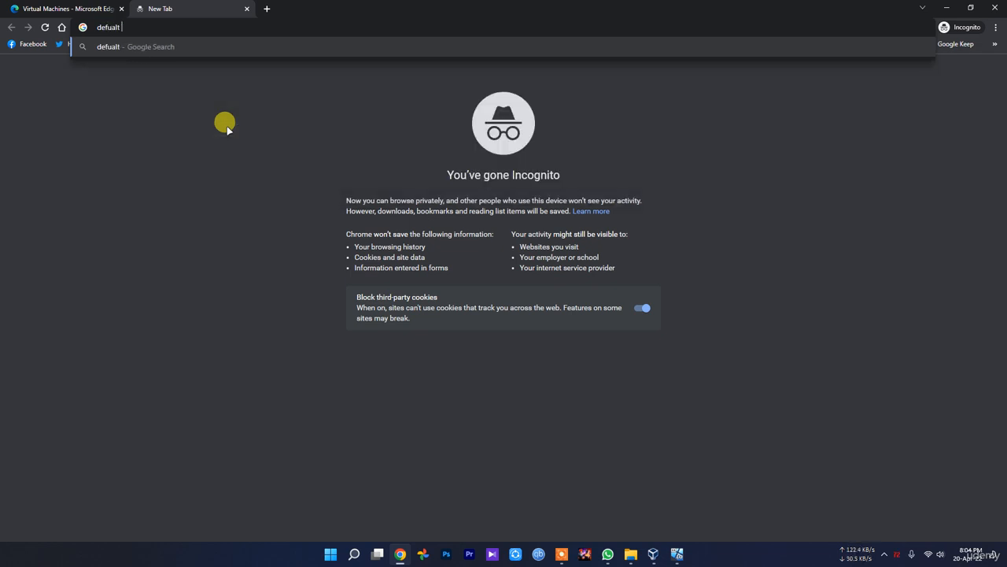
{"action": "key", "text": "BackSpace"}
{"action": "key", "text": "BackSpace"}
{"action": "key", "text": "BackSpace"}
{"action": "key", "text": "BackSpace"}
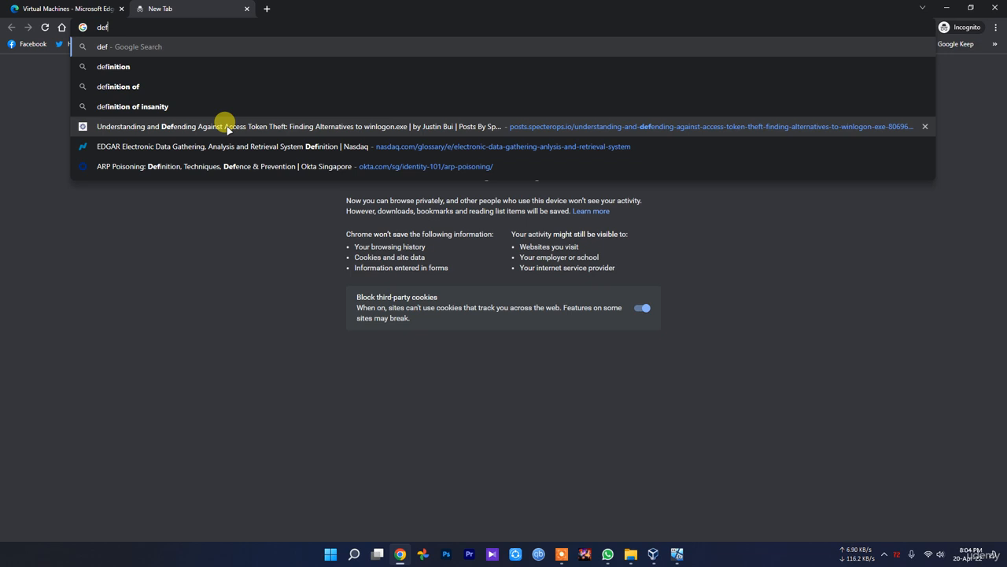
{"action": "type", "text": "ualt windows"}
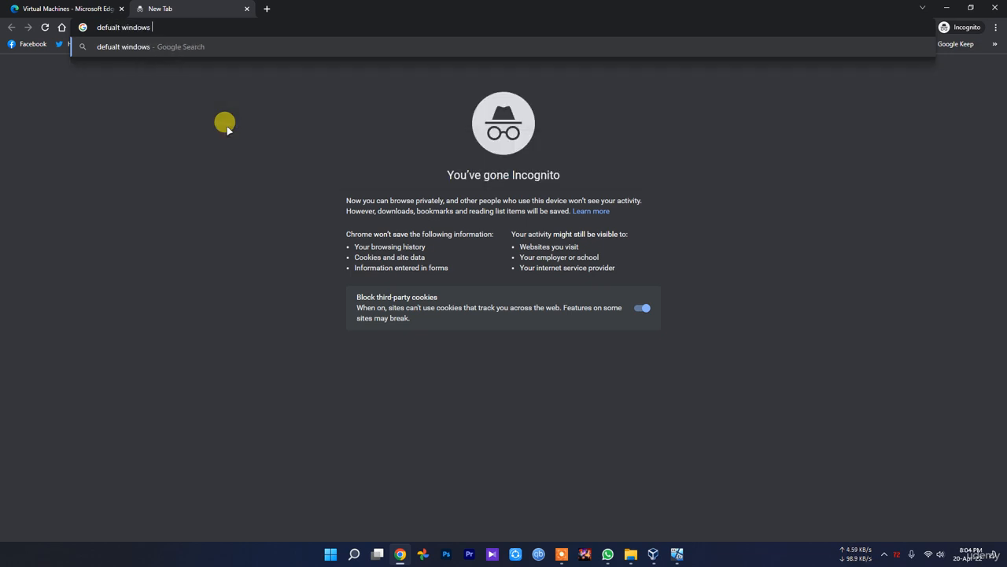
{"action": "type", "text": " 10 virtual m"}
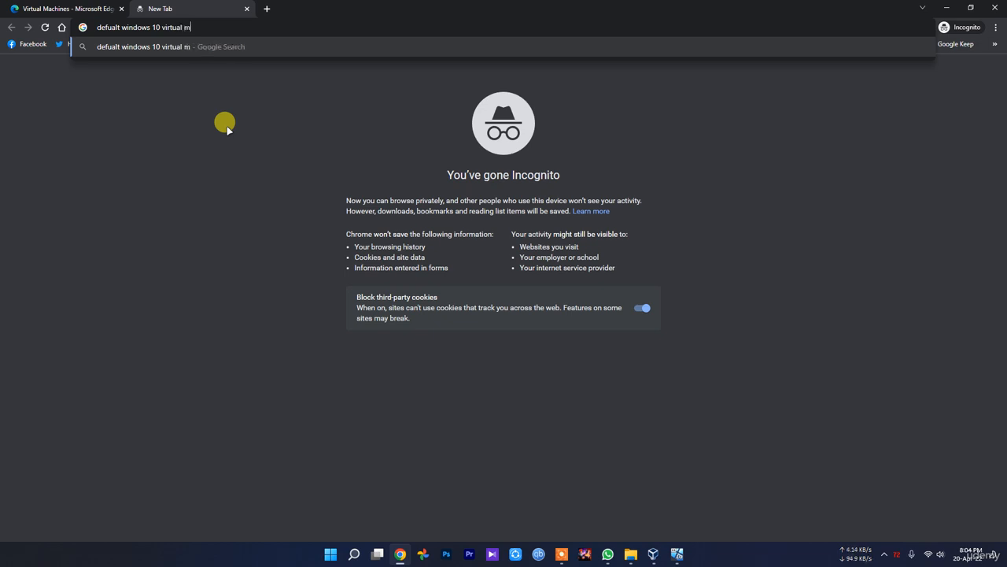
{"action": "type", "text": "achine passw"}
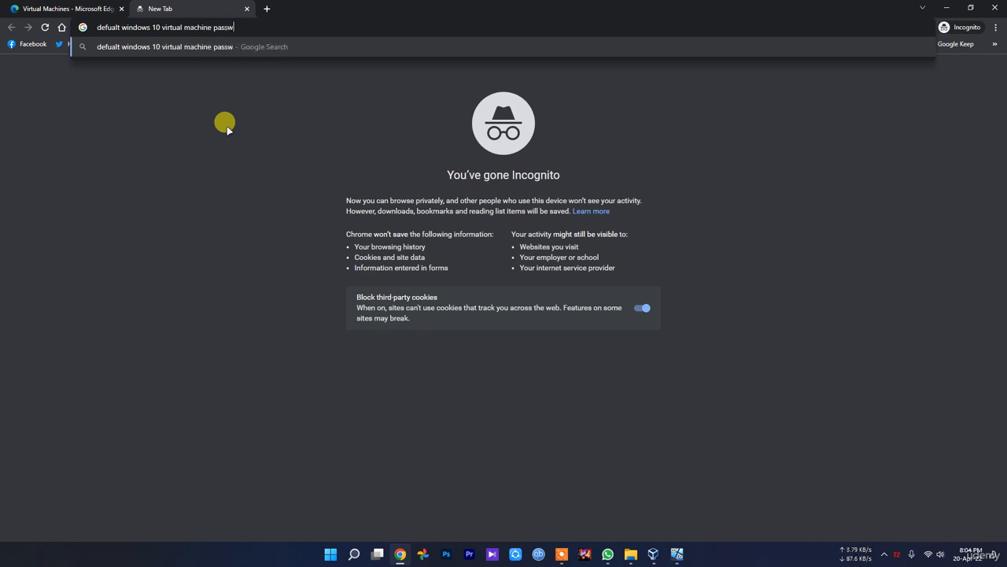
{"action": "type", "text": "ord"}
{"action": "key", "text": "Return"}
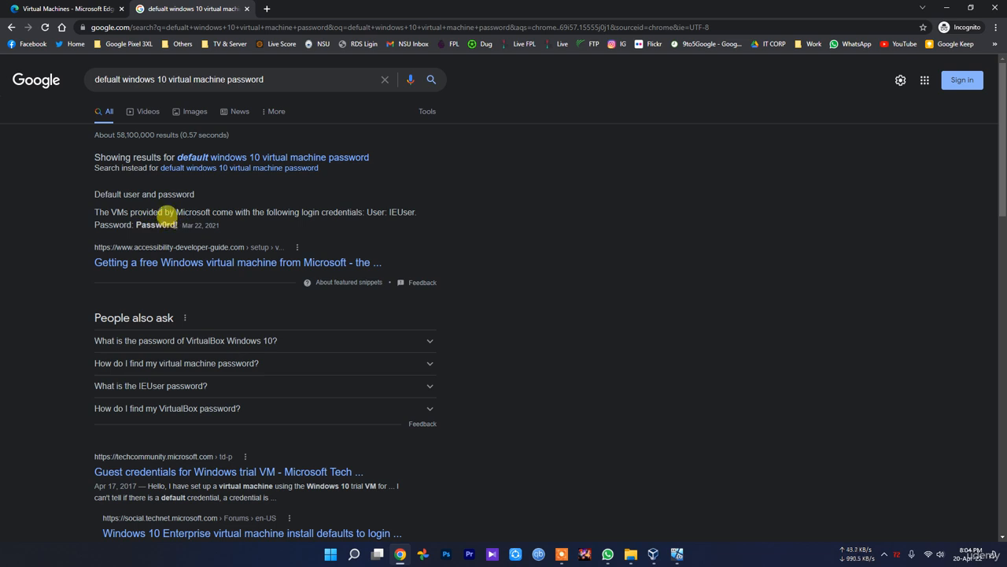
{"action": "left_click_drag", "start_coordinate": [177, 226], "coordinate": [144, 231]}
{"action": "left_click", "coordinate": [156, 222]}
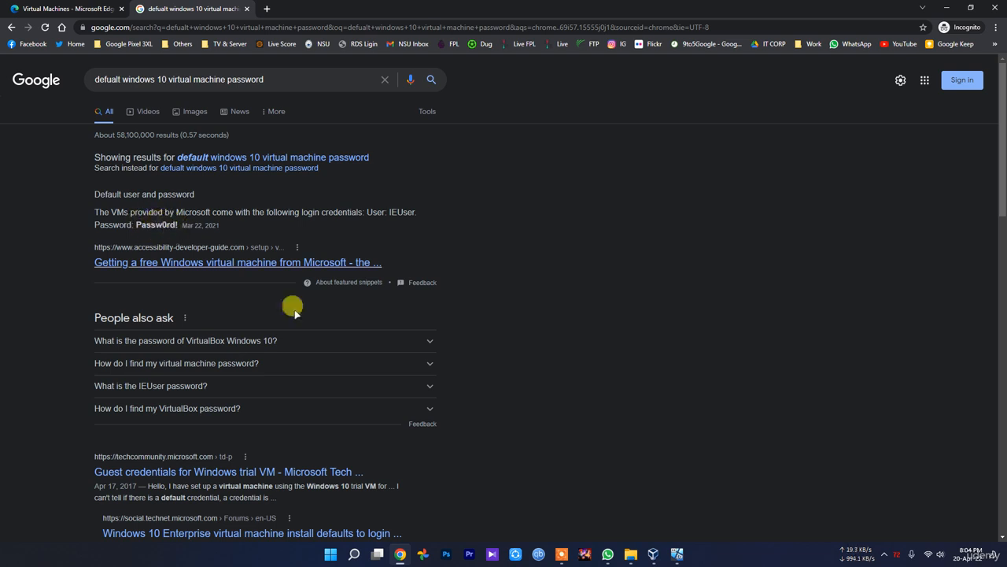
Step: Return to the MSEdge - Win10 virtual machine and sign in as IEUser with the default account password
{"action": "left_click", "coordinate": [677, 554]}
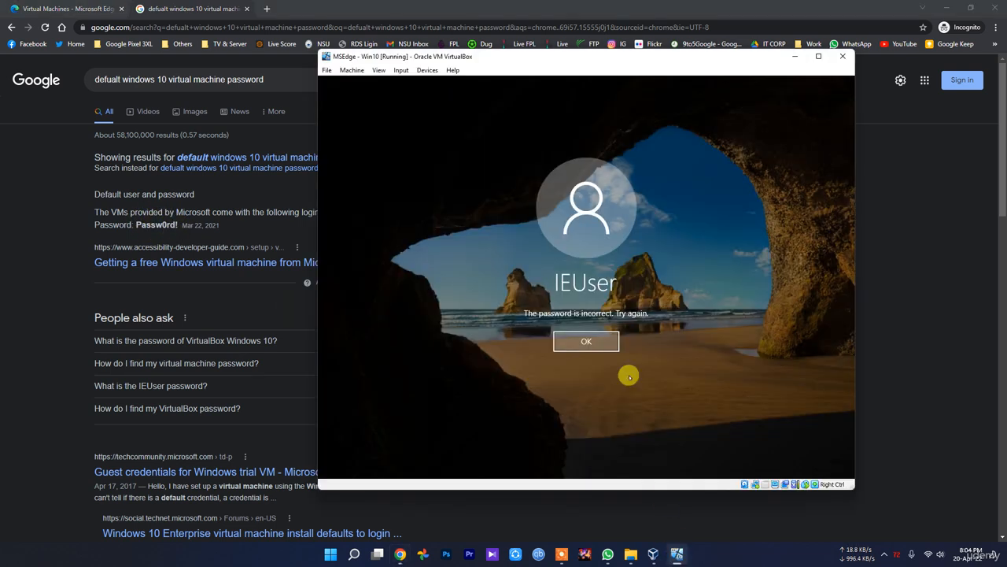
{"action": "left_click", "coordinate": [596, 341]}
{"action": "type", "text": "P"}
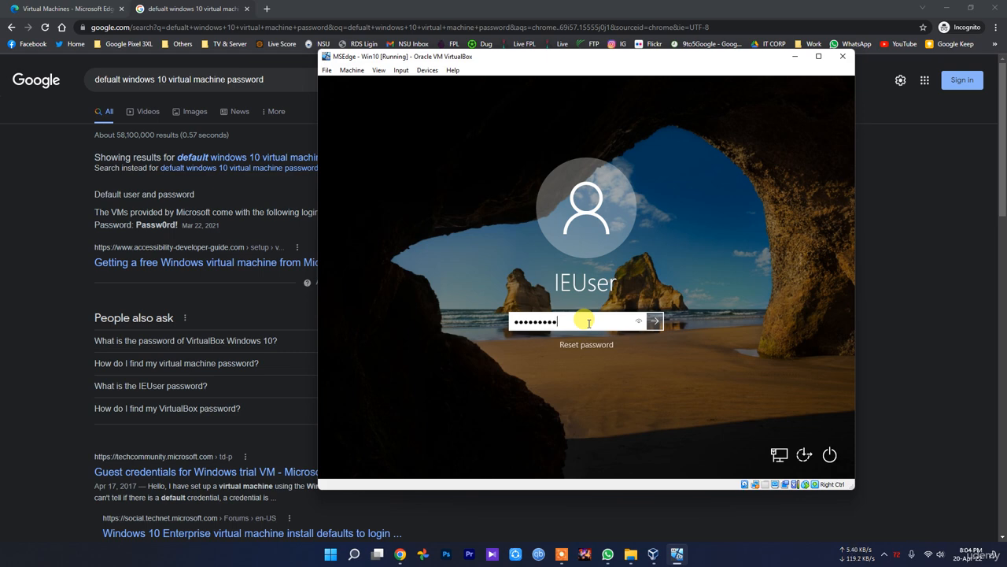
{"action": "key", "text": "Return"}
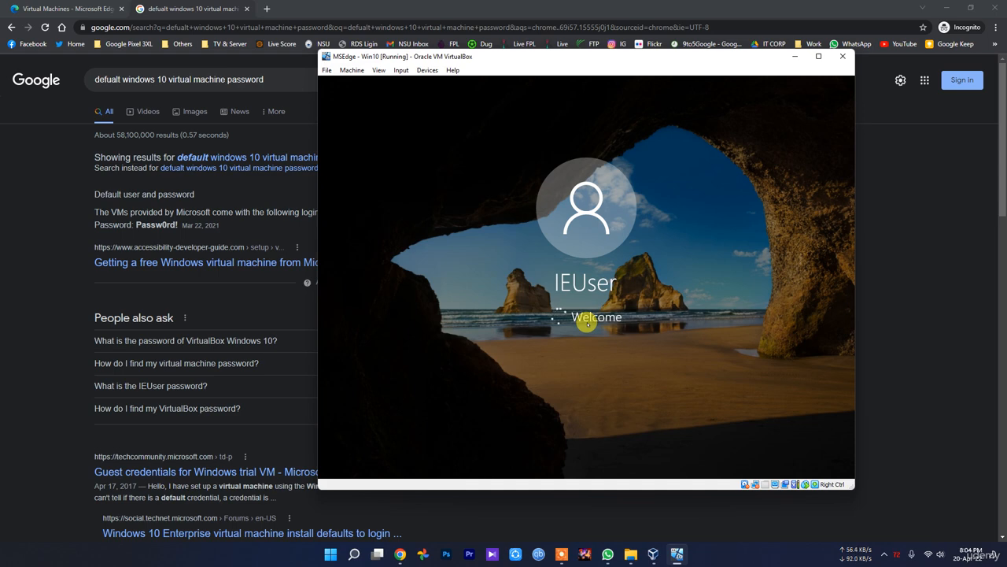
Step: Highlight the default password in the Google result, check the sign-in progress, and bring up VirtualBox Manager
{"action": "left_click_drag", "start_coordinate": [178, 225], "coordinate": [136, 227]}
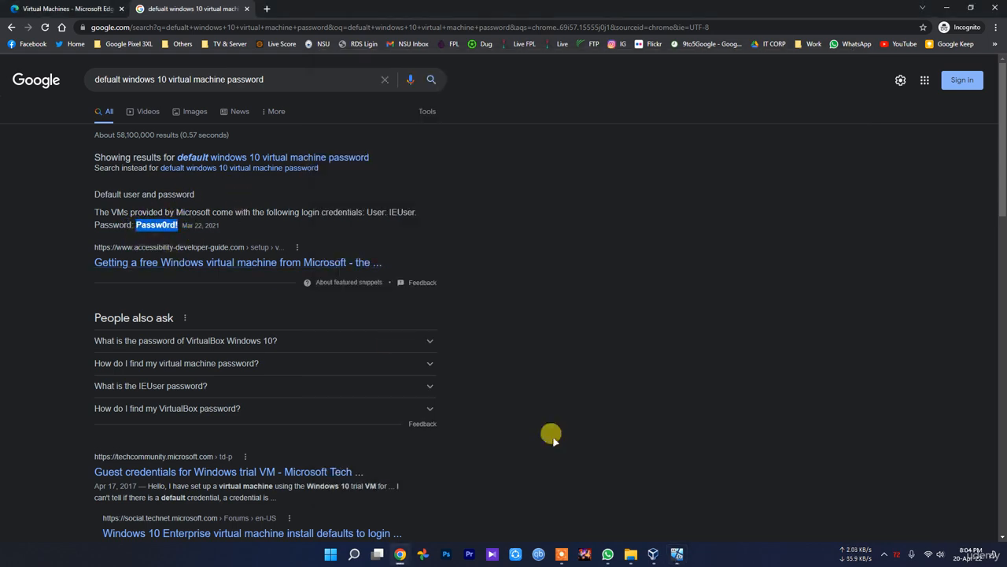
{"action": "left_click", "coordinate": [677, 554]}
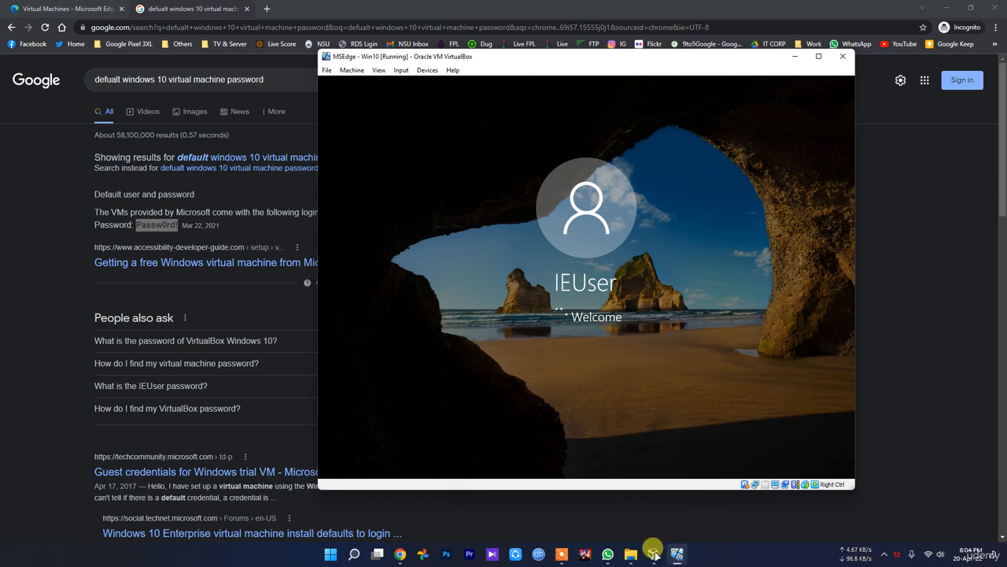
{"action": "mouse_move", "coordinate": [656, 556]}
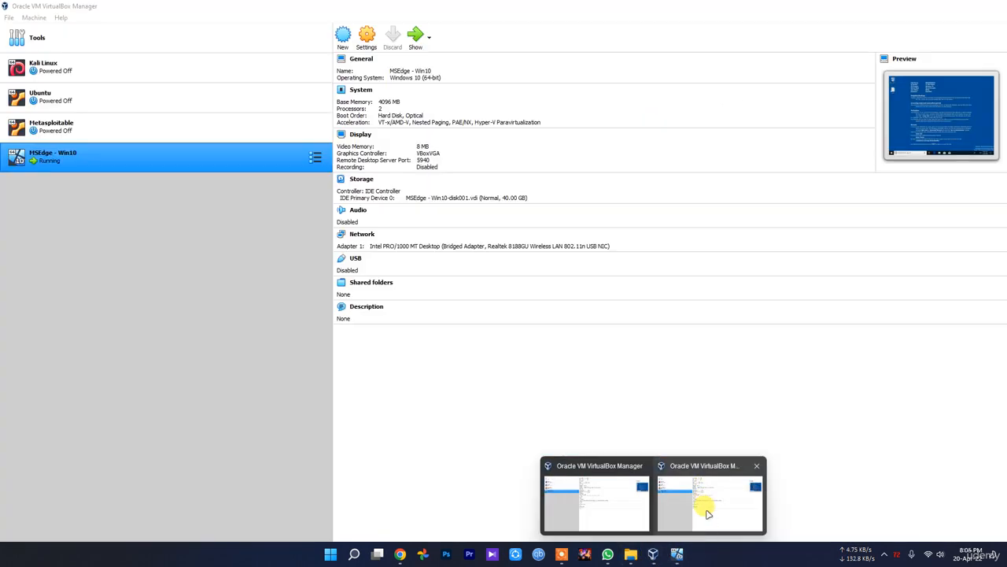
{"action": "left_click", "coordinate": [696, 510]}
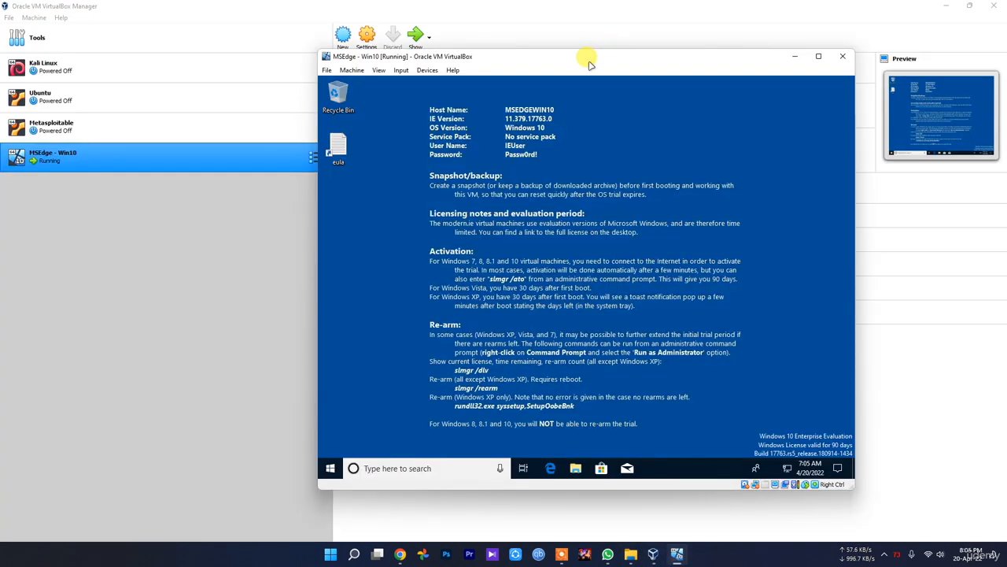
Step: Open Microsoft Edge inside the virtual machine, search the web for "google", and dismiss the VirtualBox Guest Additions update notification
{"action": "left_click_drag", "start_coordinate": [582, 57], "coordinate": [555, 57]}
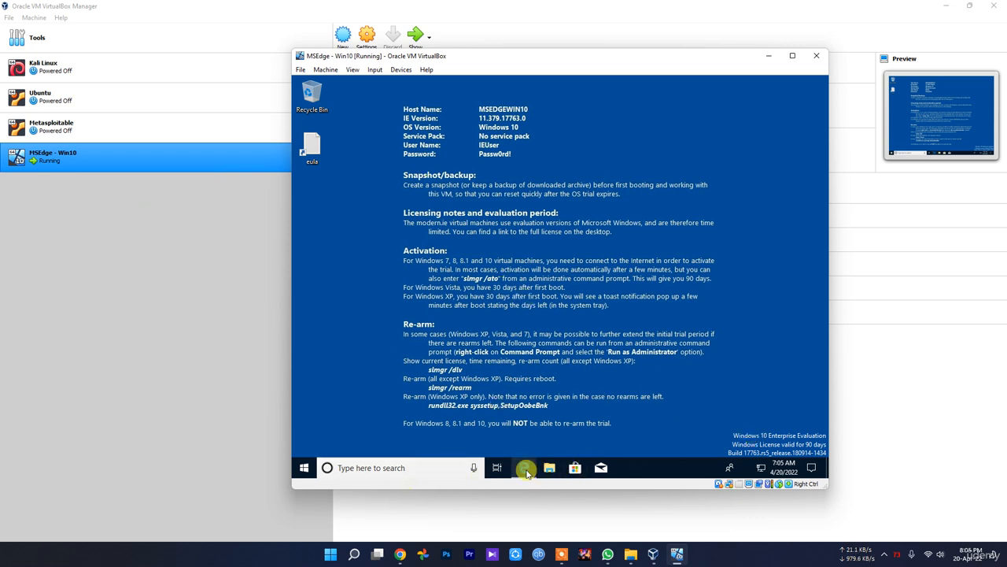
{"action": "left_click", "coordinate": [524, 468]}
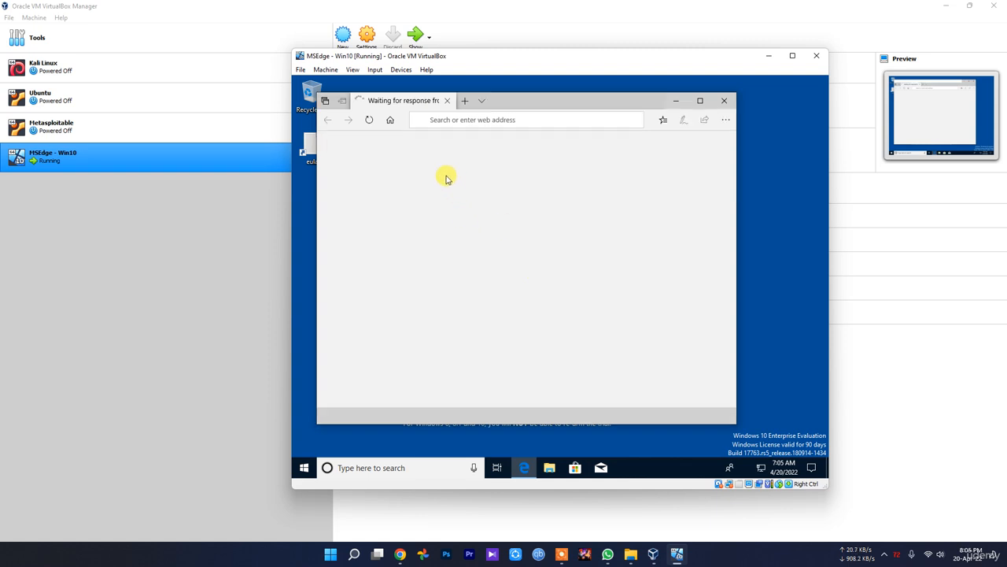
{"action": "left_click", "coordinate": [468, 121]}
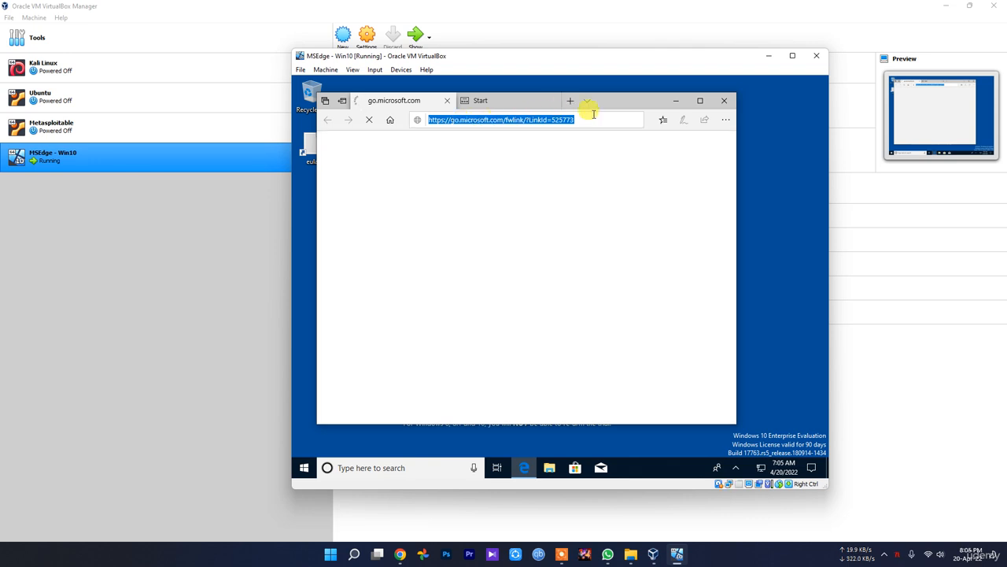
{"action": "type", "text": "google"}
{"action": "key", "text": "Return"}
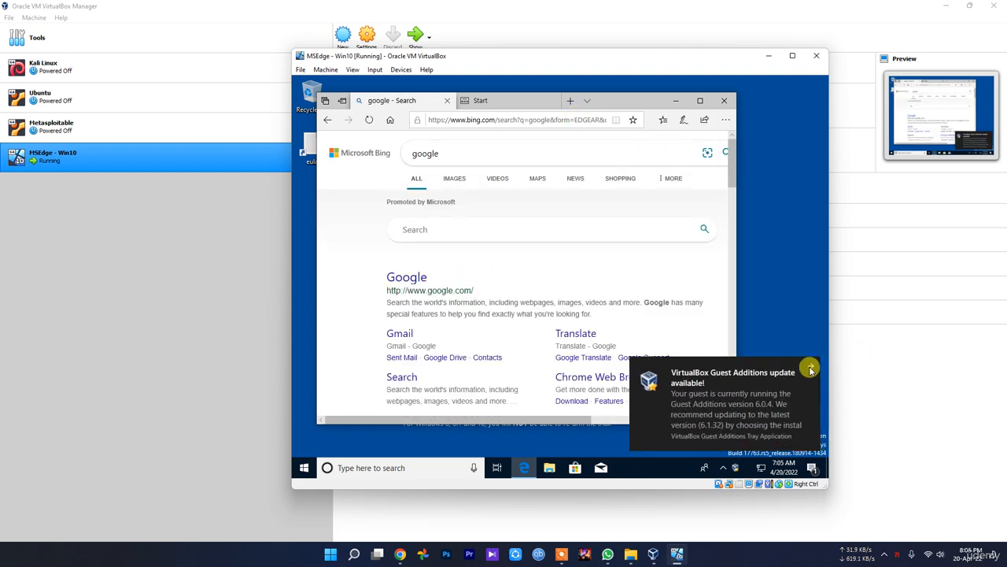
{"action": "left_click", "coordinate": [814, 367]}
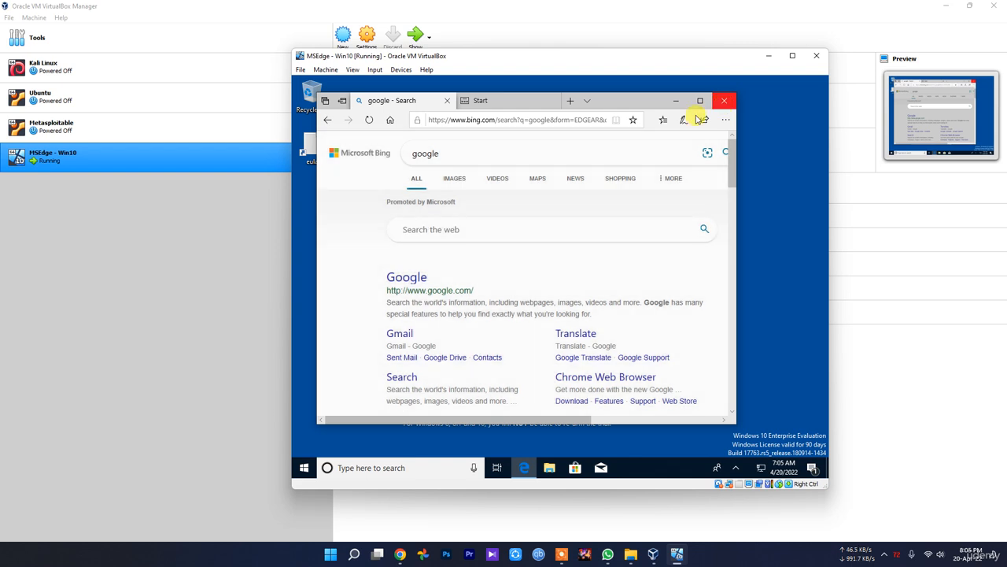
Step: Close the MSEdge - Win10 virtual machine by powering off the machine
{"action": "left_click", "coordinate": [724, 100]}
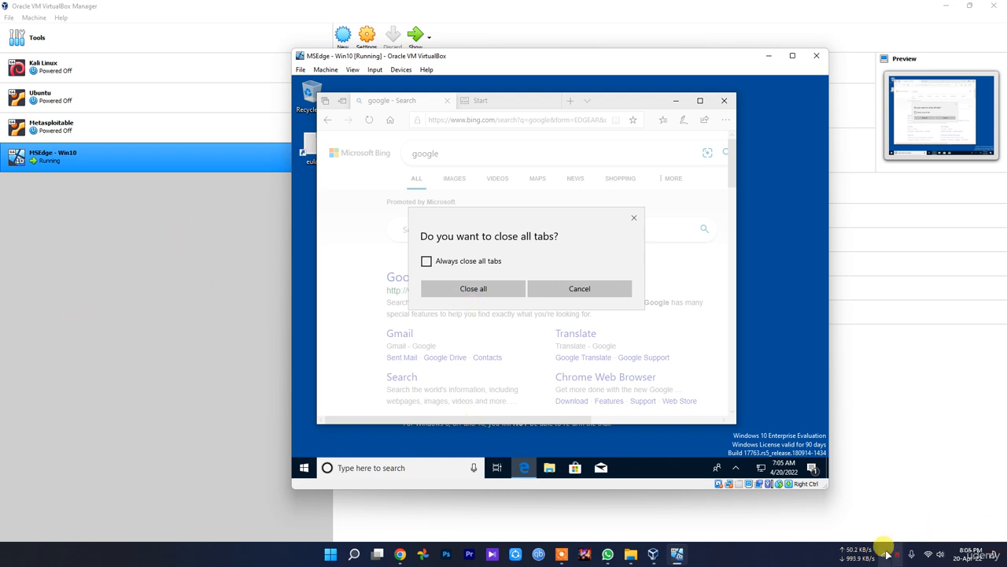
{"action": "left_click", "coordinate": [603, 286]}
{"action": "left_click", "coordinate": [724, 100]}
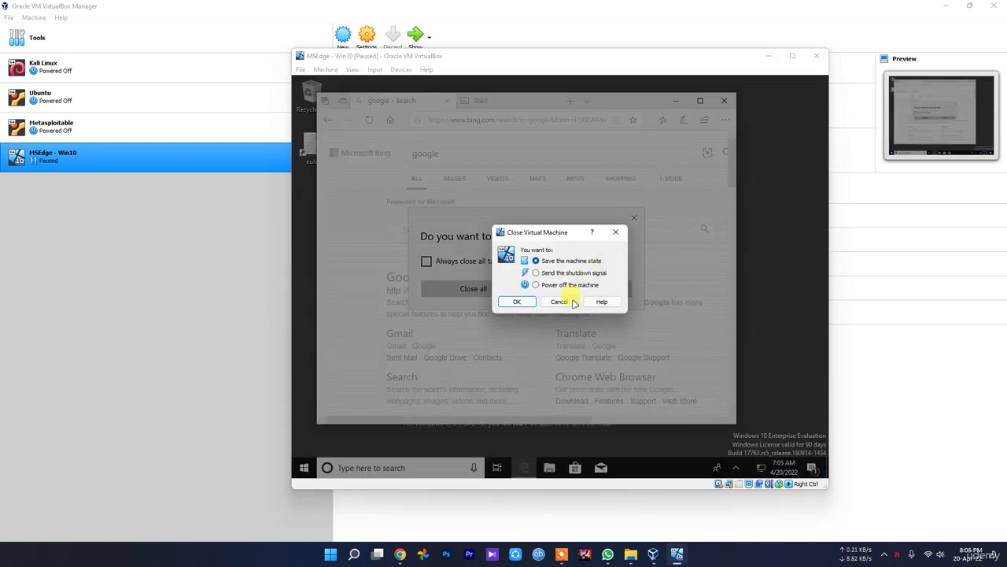
{"action": "left_click", "coordinate": [555, 286]}
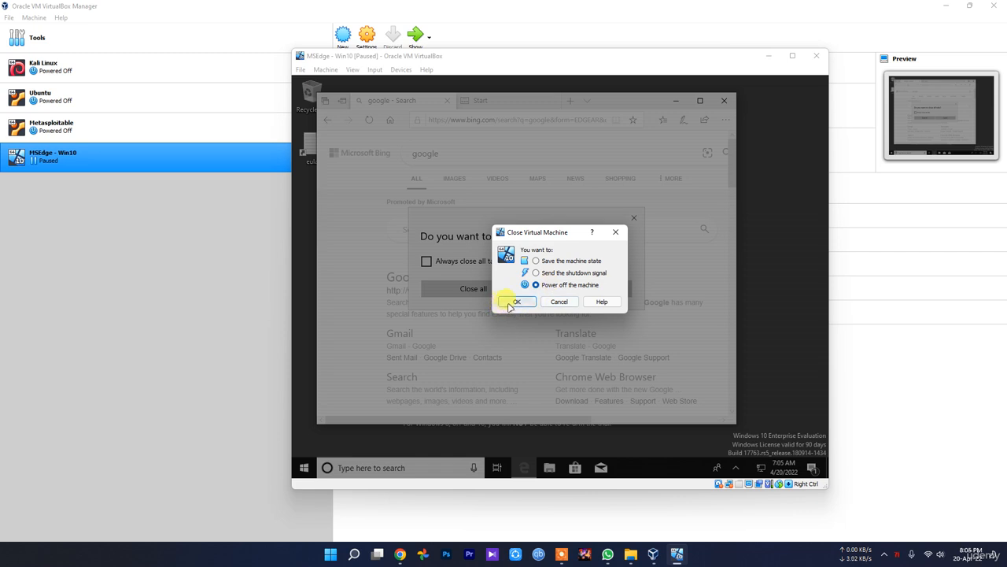
{"action": "left_click", "coordinate": [513, 303]}
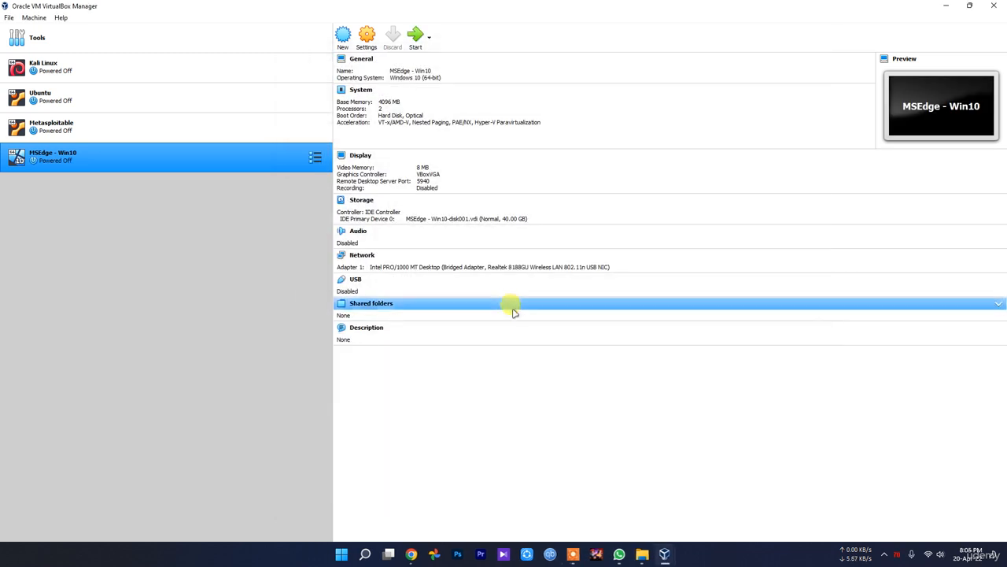